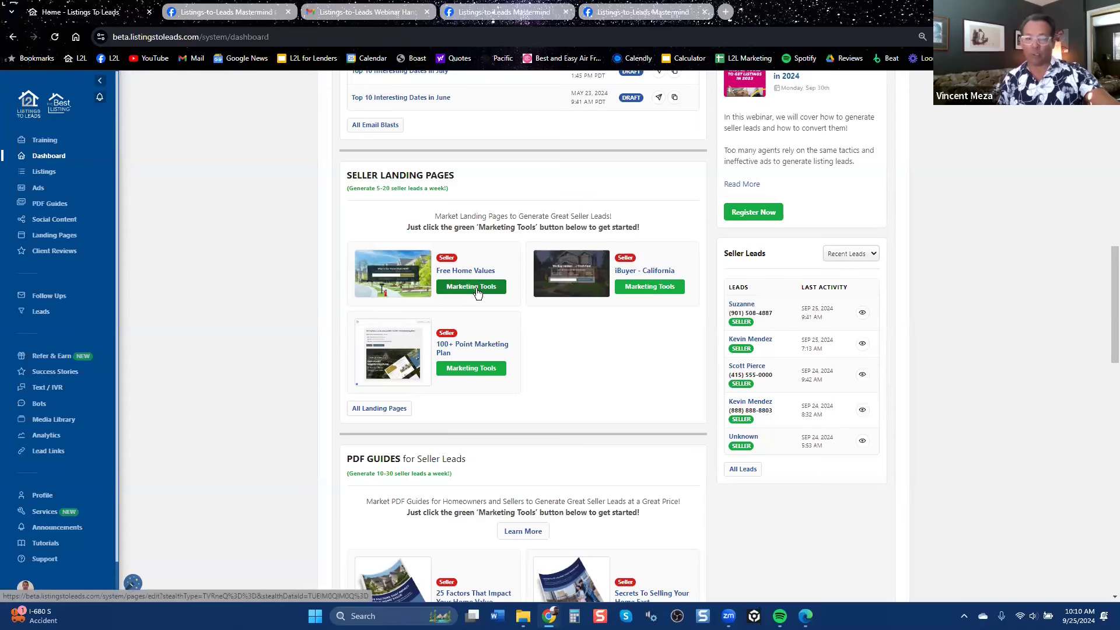
Step: Start a Facebook listing ad with the Lead Ads objective for the sold home on Douglas Blvd, Granite Bay, CA
drag(1114, 296, 1114, 377)
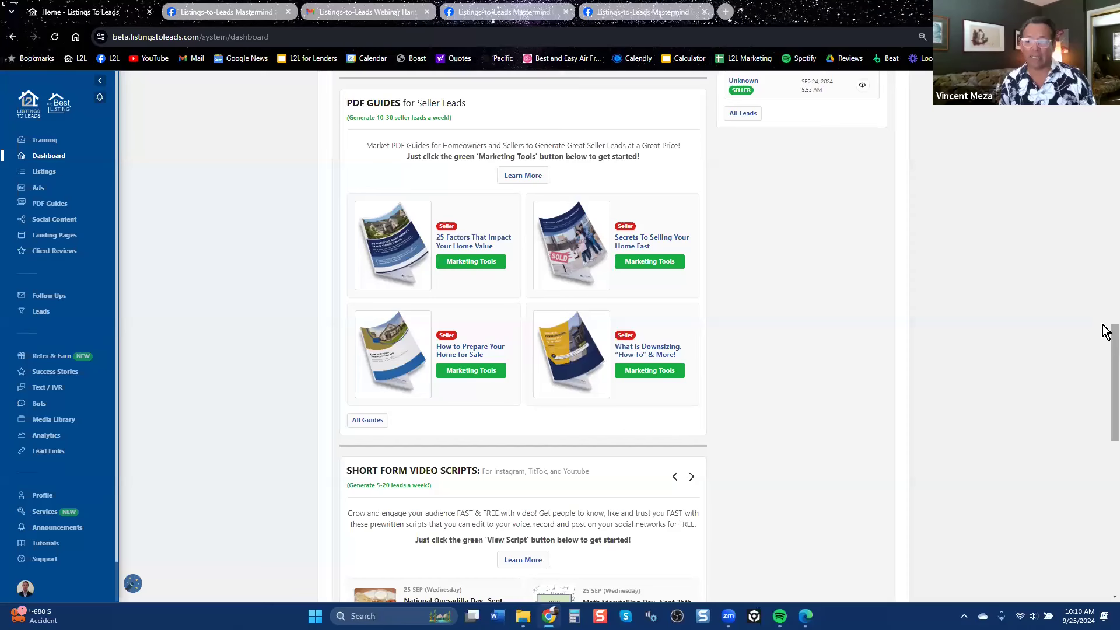
drag(1105, 337, 1106, 83)
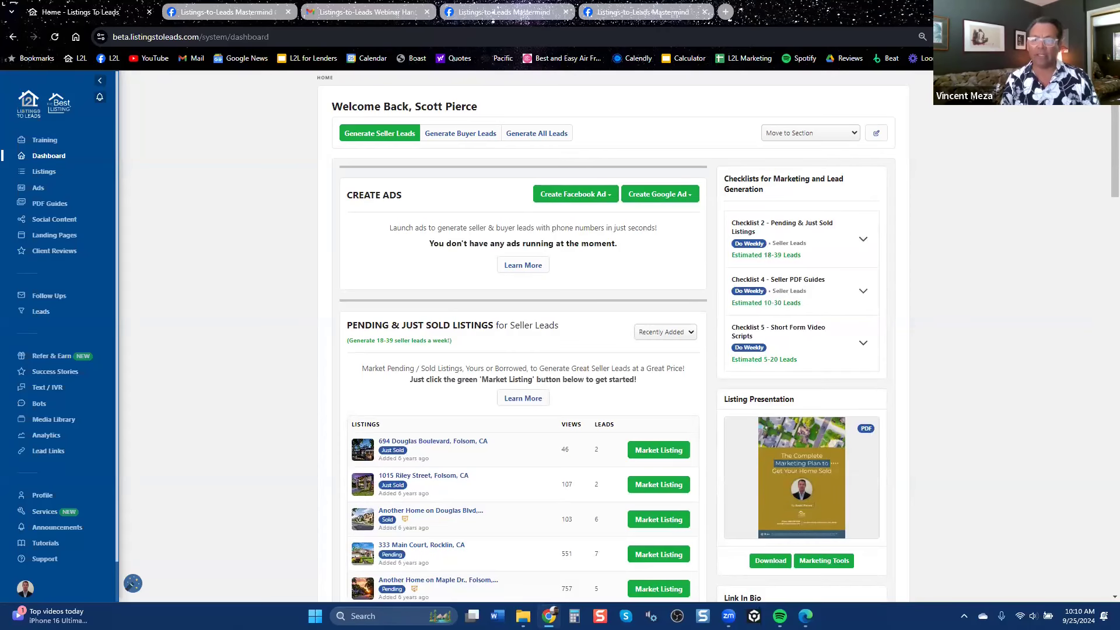
click(574, 194)
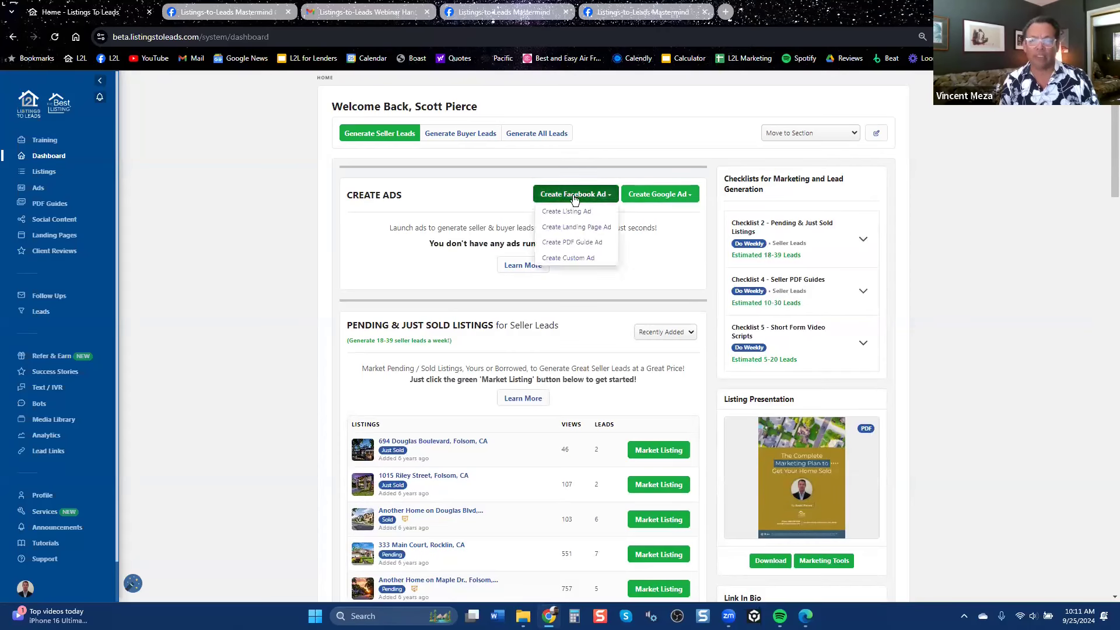
click(582, 213)
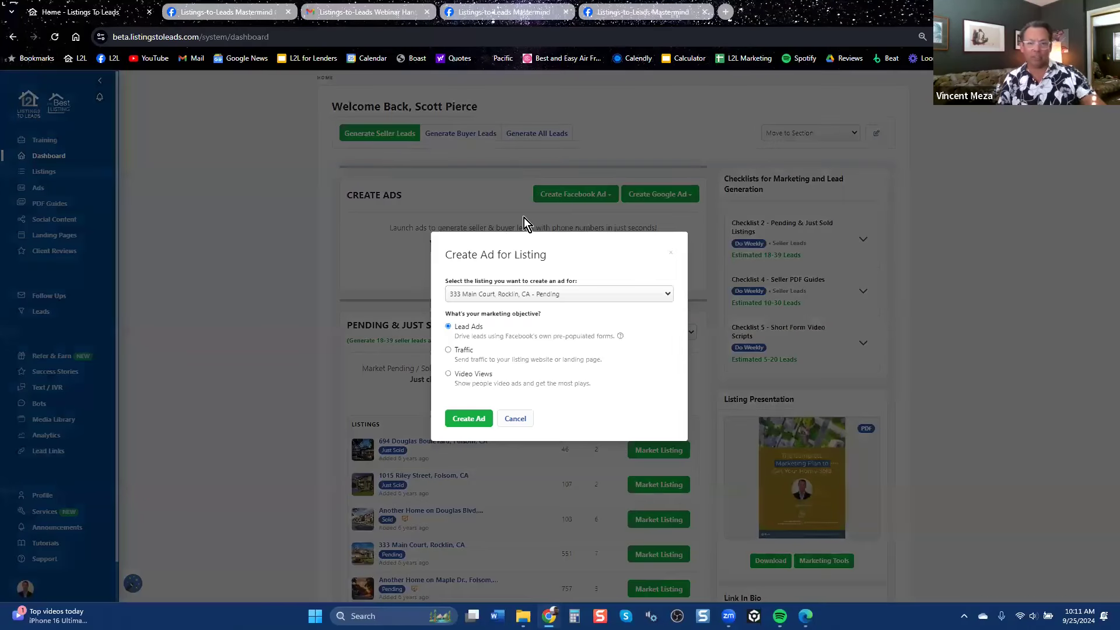
click(596, 294)
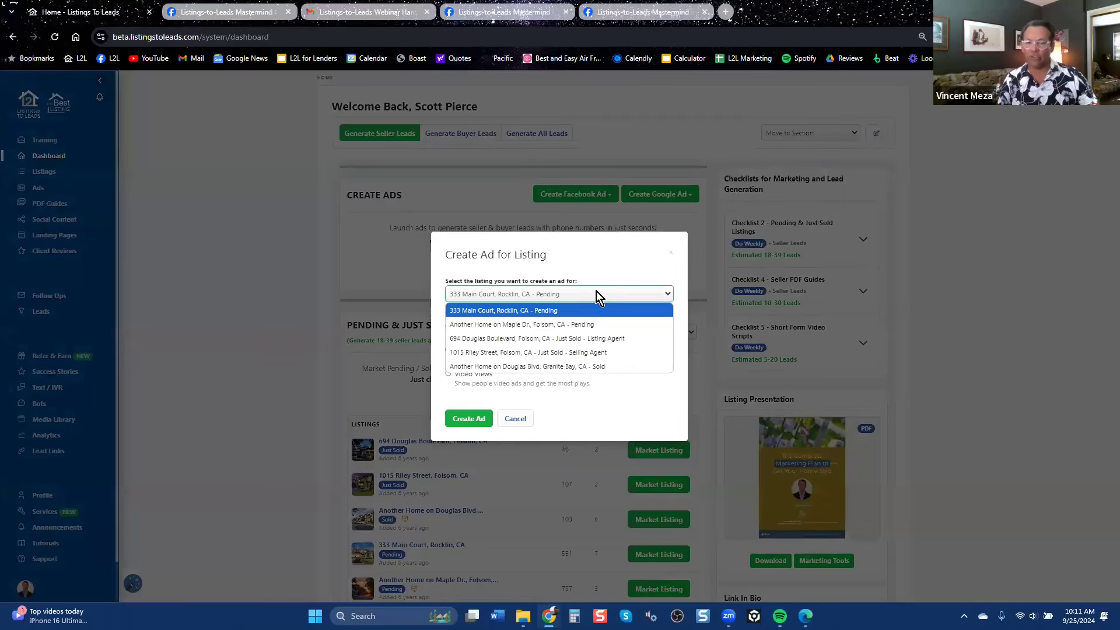
click(607, 366)
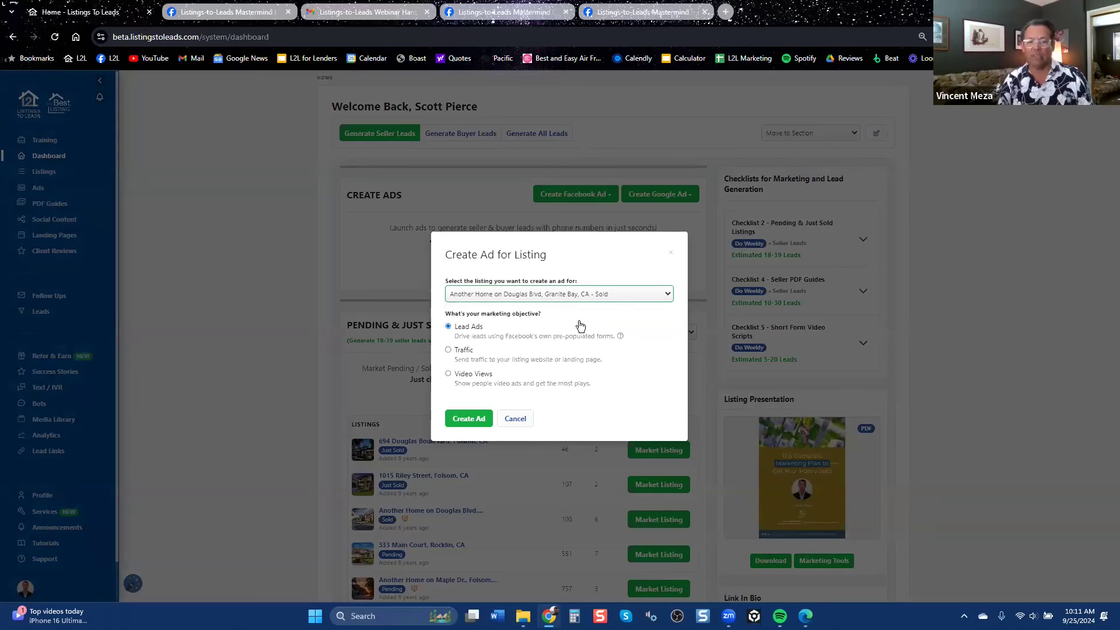
click(461, 417)
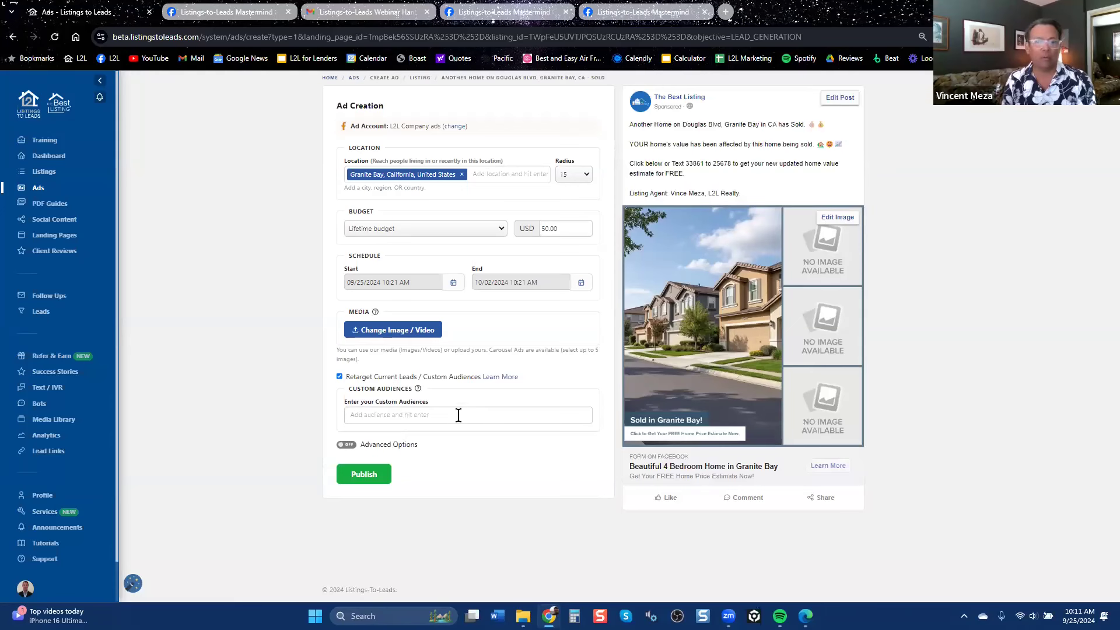
click(12, 37)
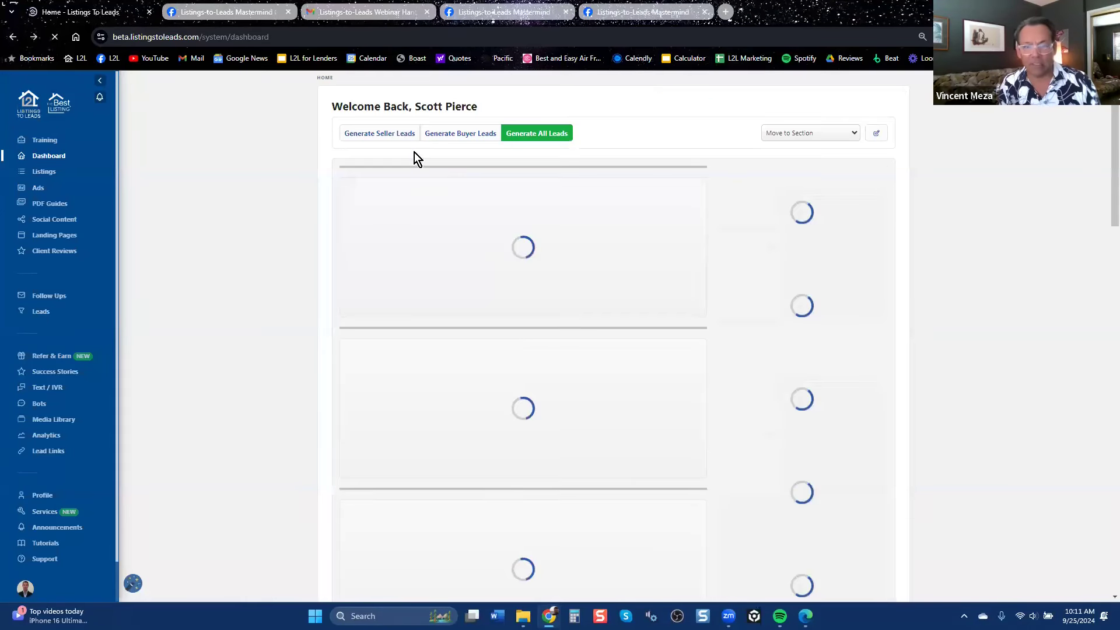
click(390, 134)
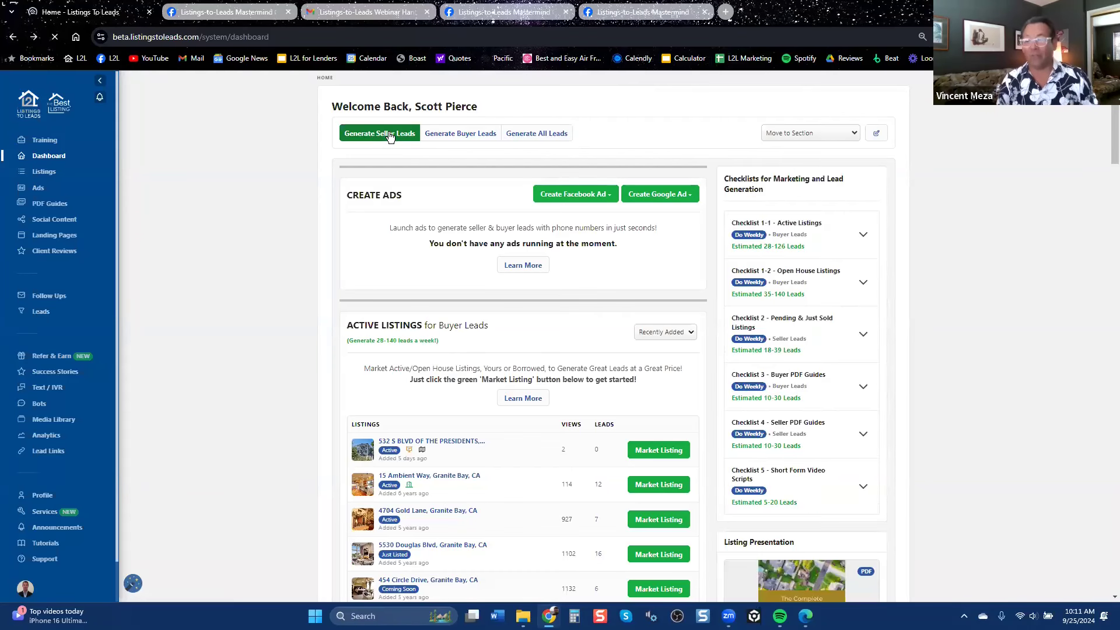
click(602, 200)
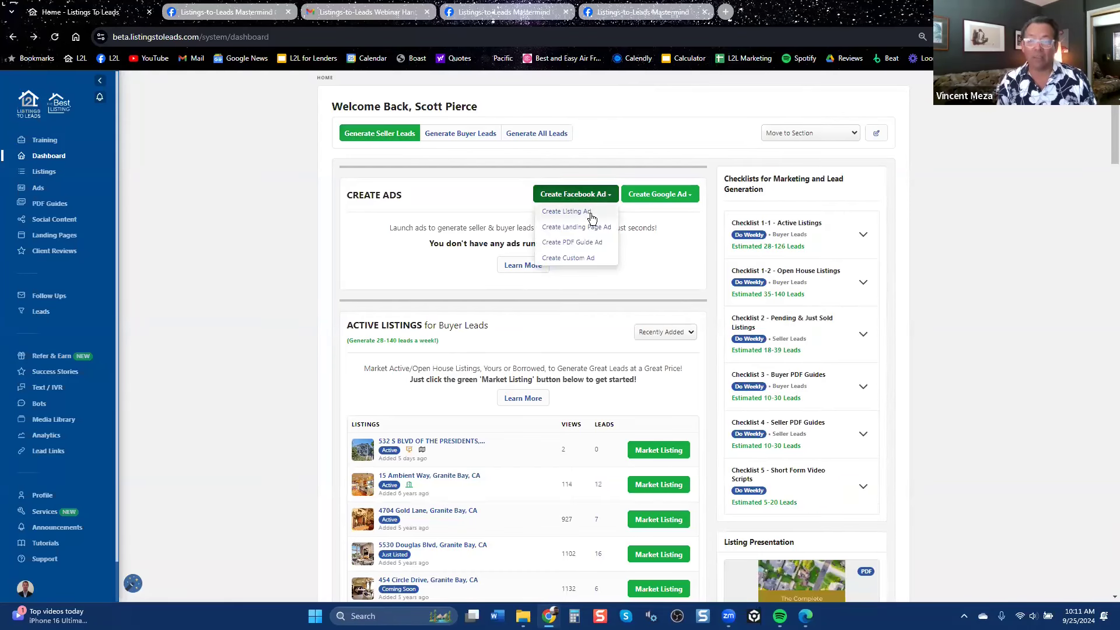
click(592, 215)
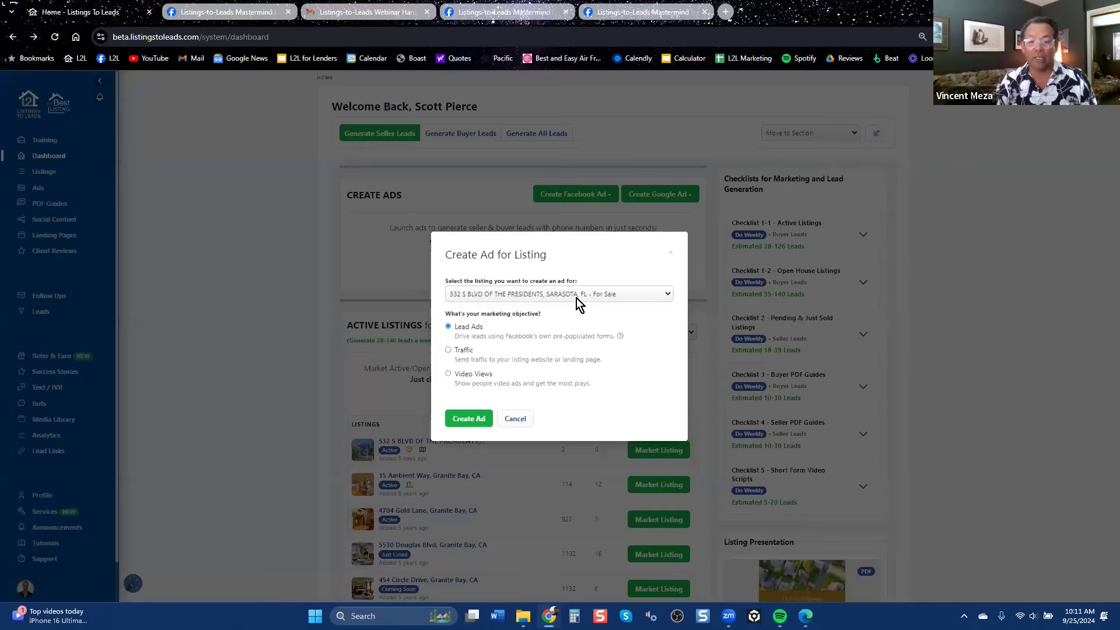
click(580, 297)
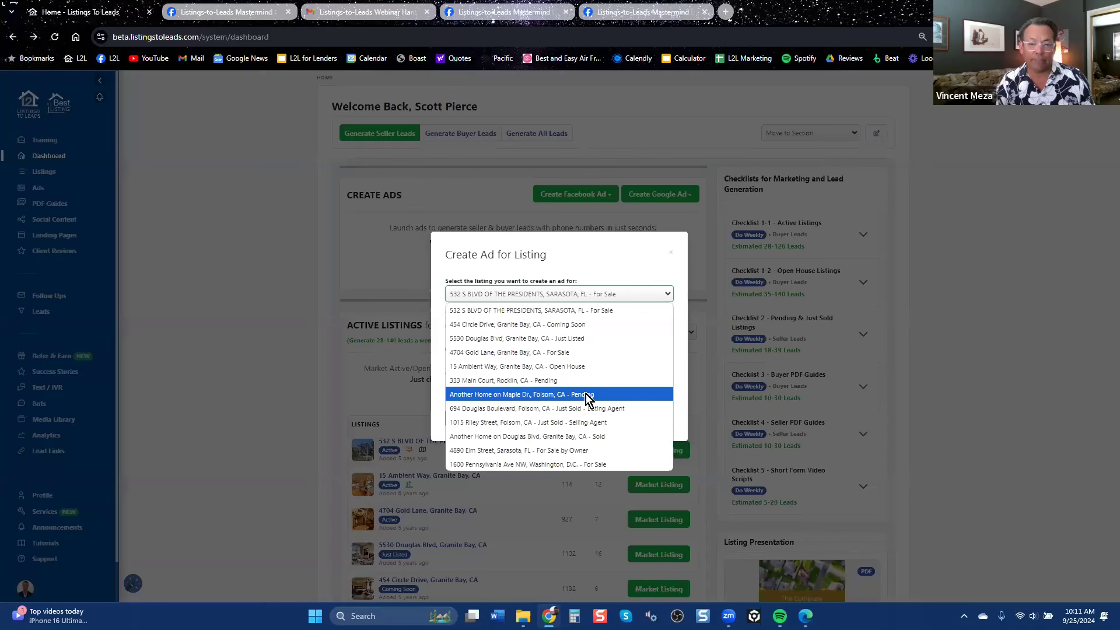
click(571, 380)
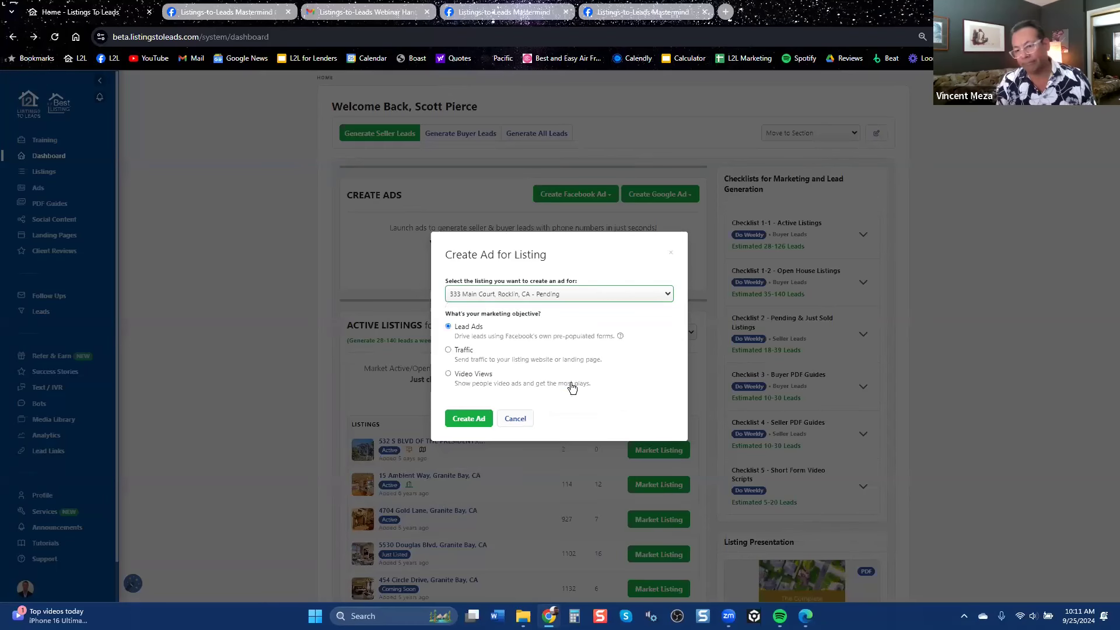
click(478, 420)
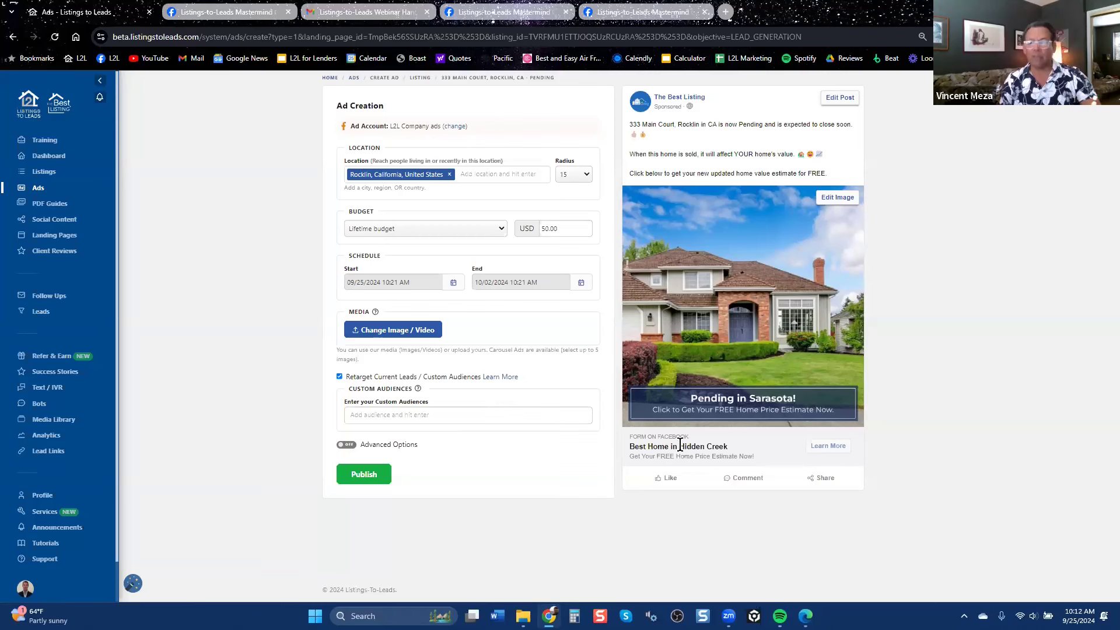
Step: Add the lines "8 offers" and "Sold 20k above" to the ad's post text, below the opening pending announcement
click(672, 138)
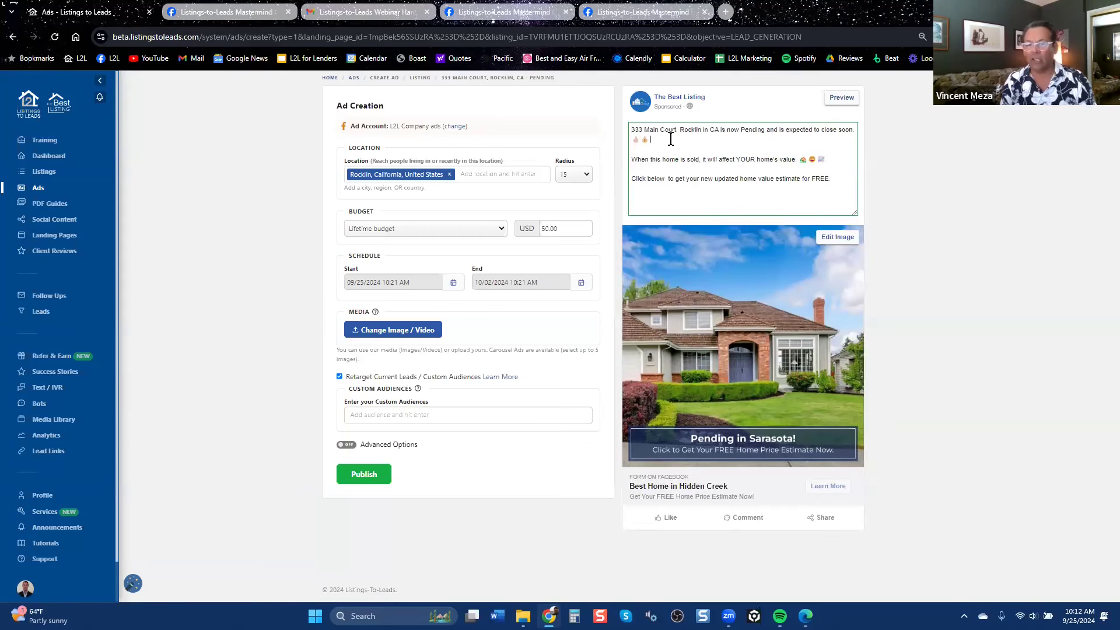
key(Return)
key(Return)
text(8 offers)
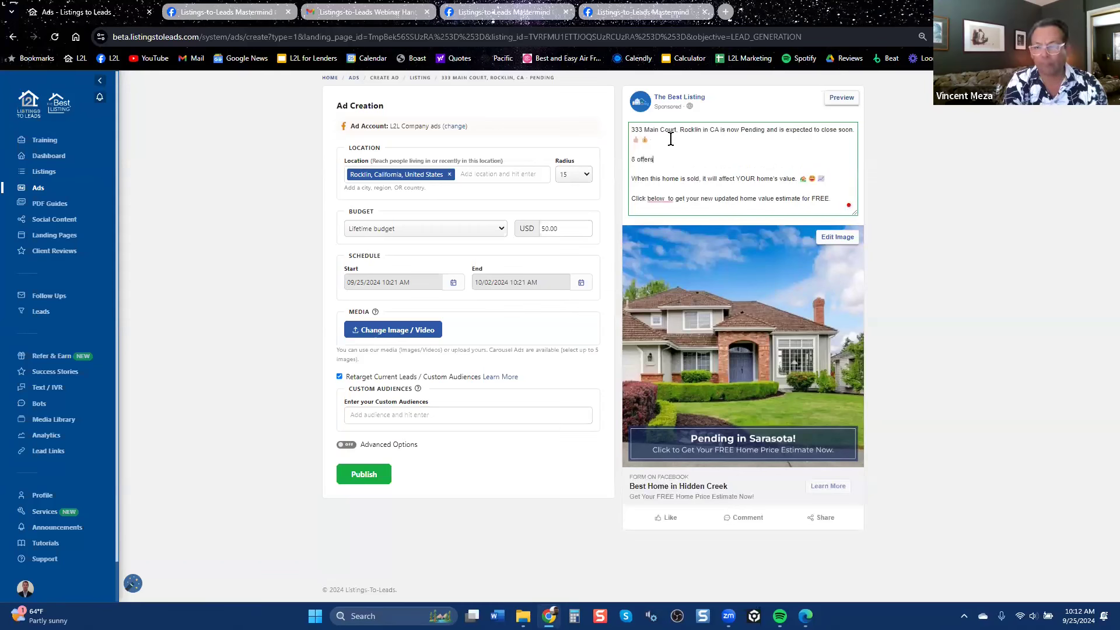
key(Return)
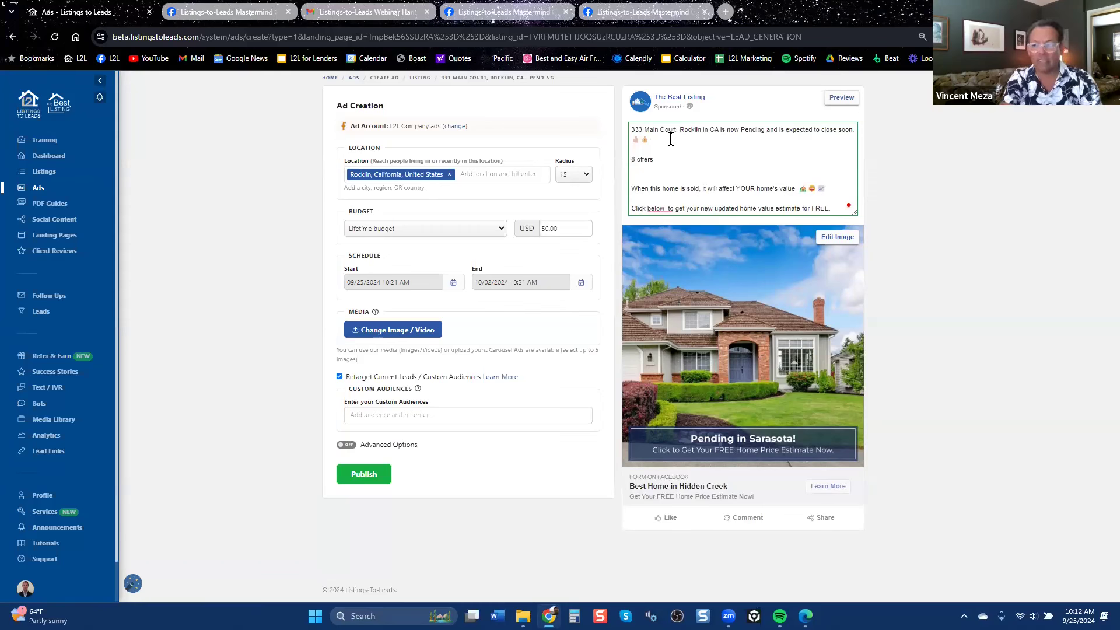
text(Solod)
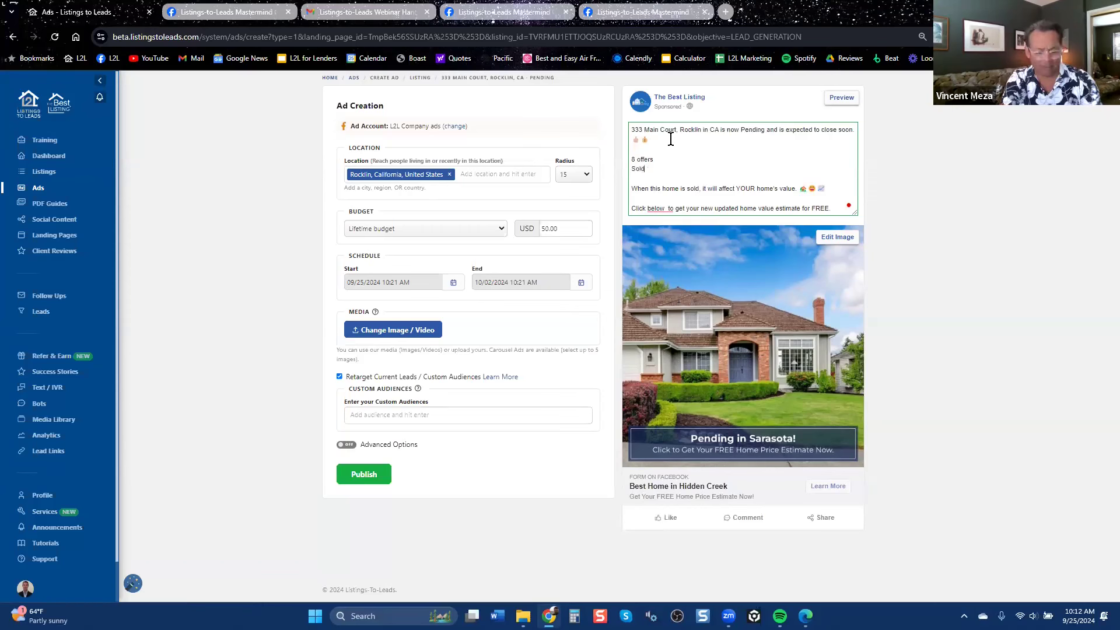
text(20k)
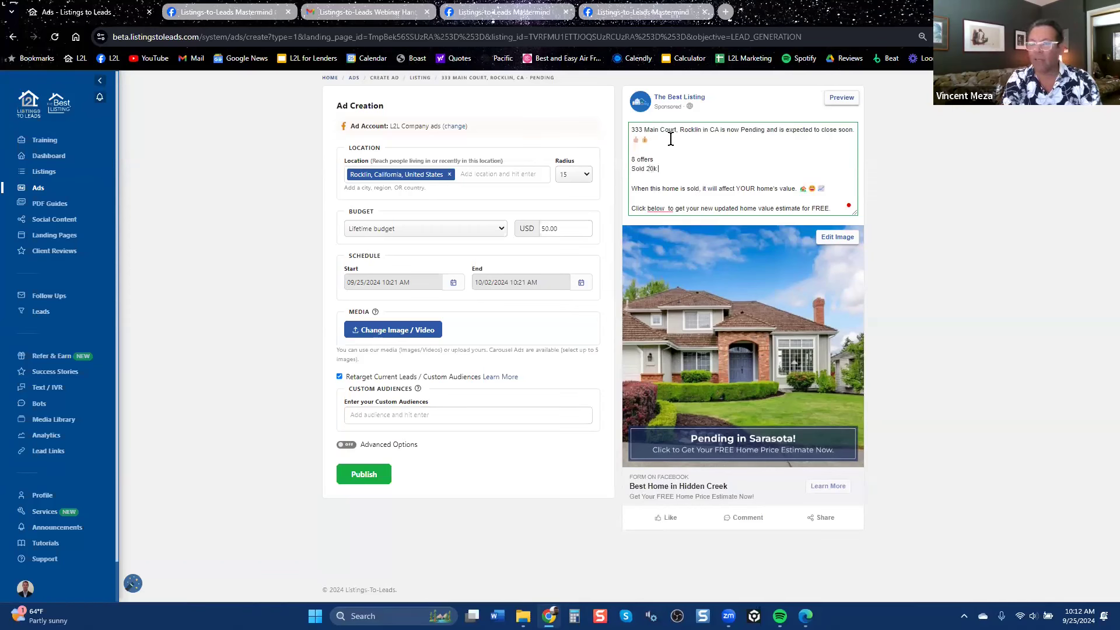
text( above)
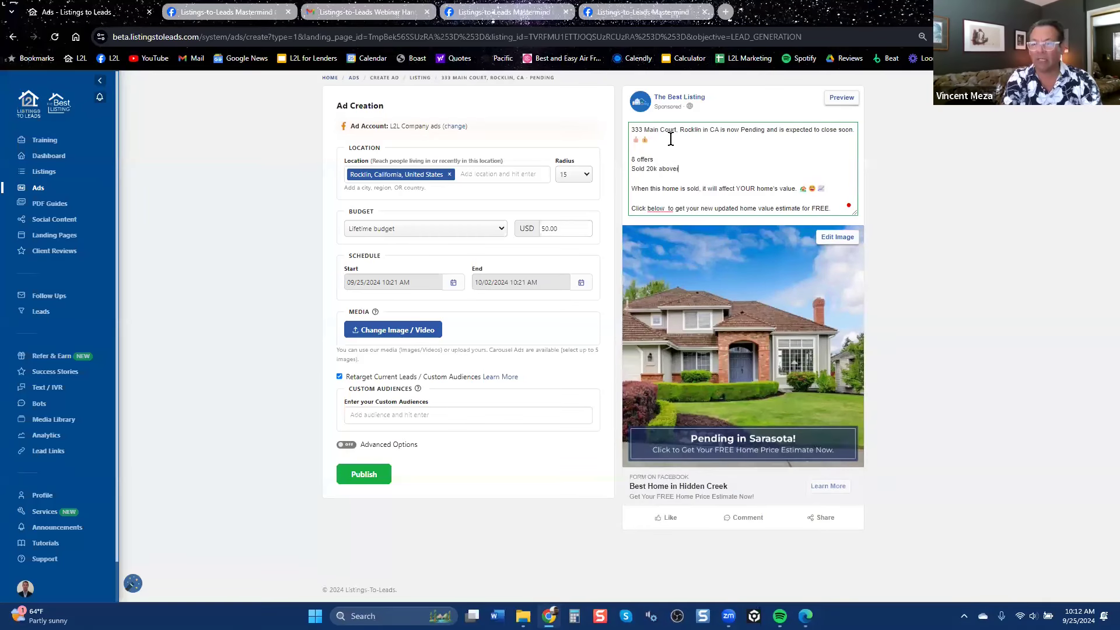
text(e)
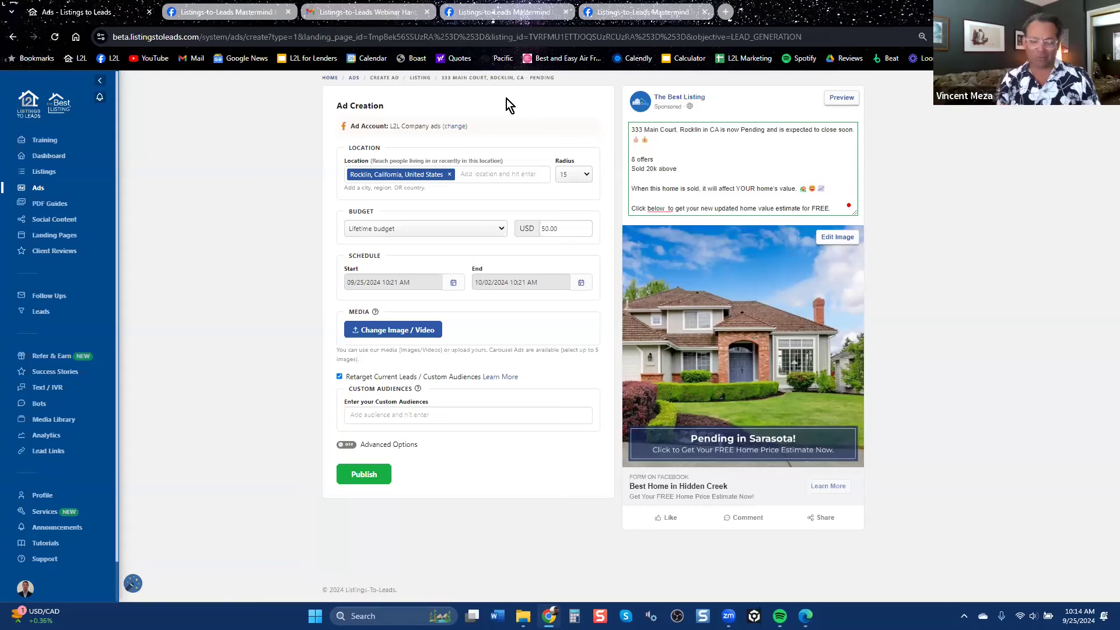
Step: Switch to the Facebook group post about running Pending/Sold ads, play its author's comment video in full screen, and close the page
click(530, 16)
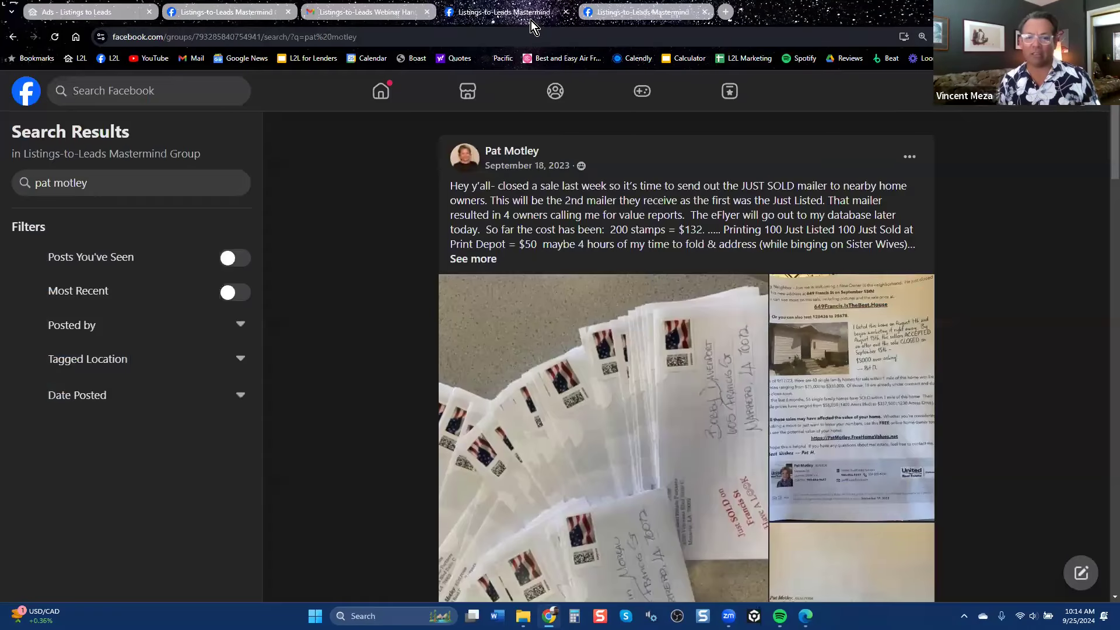
click(616, 13)
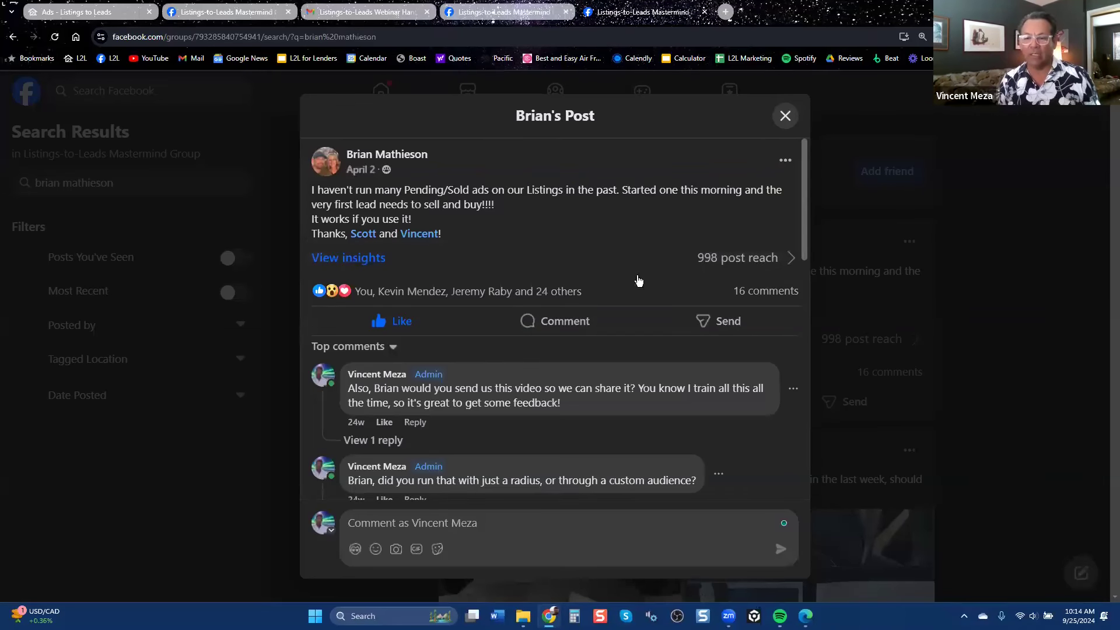
drag(805, 184, 794, 393)
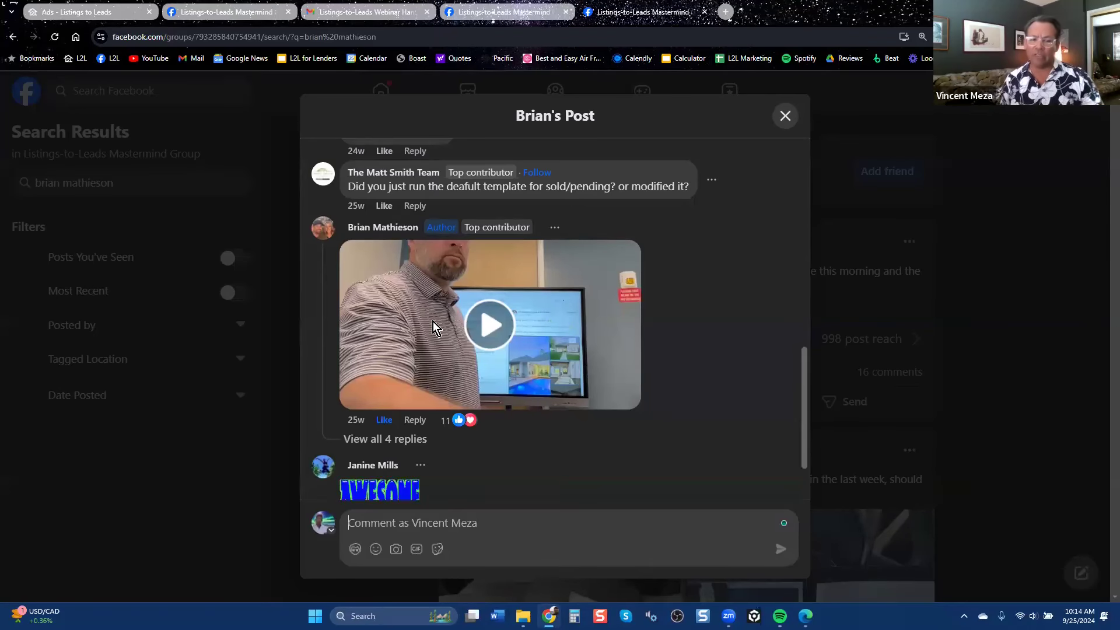
click(495, 333)
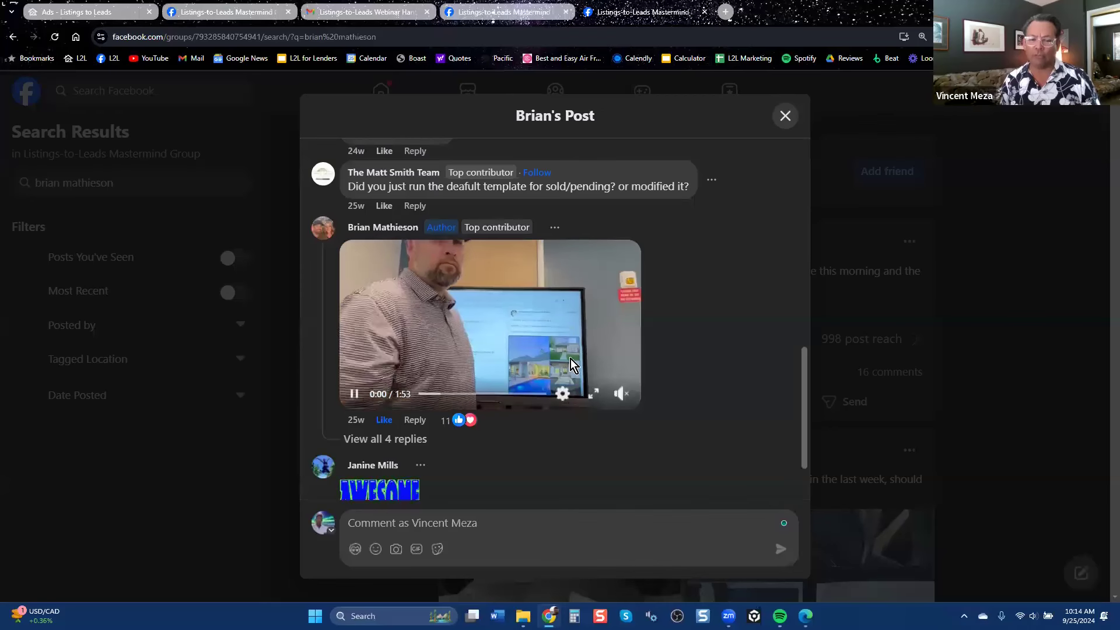
click(596, 395)
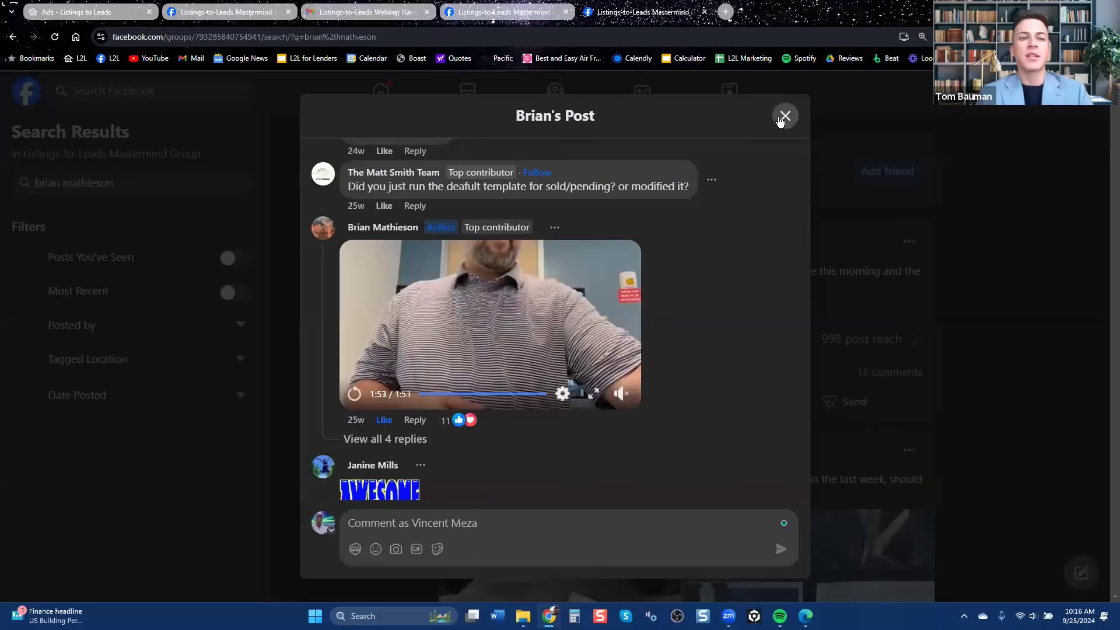
click(704, 12)
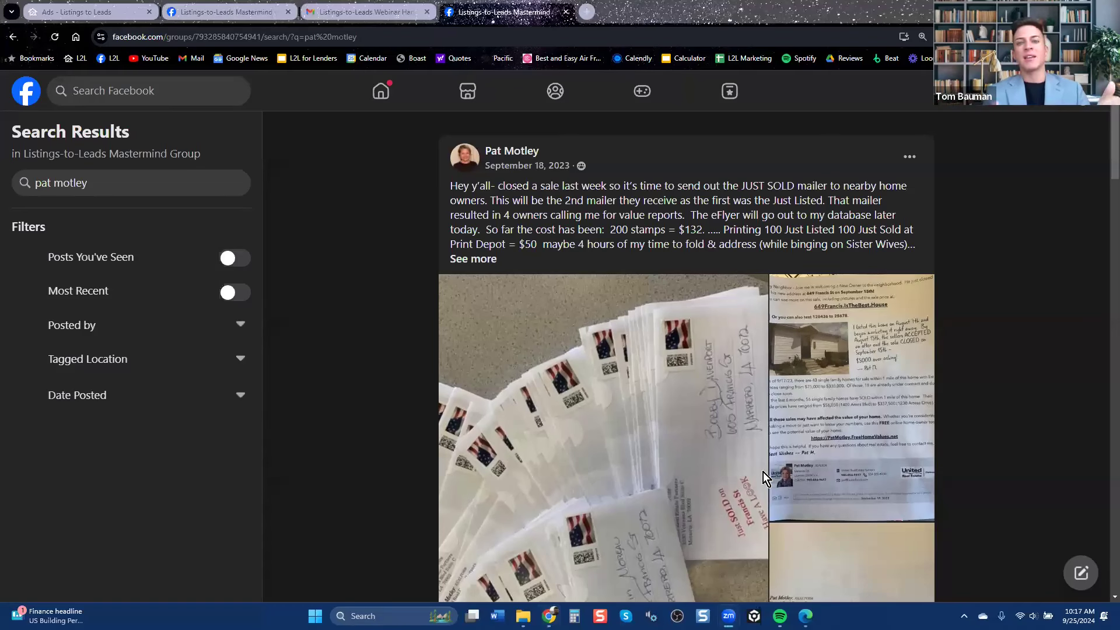
Step: Switch back to Listings-to-Leads, leave the ad draft for the dashboard, and show the tools for generating seller leads
click(108, 13)
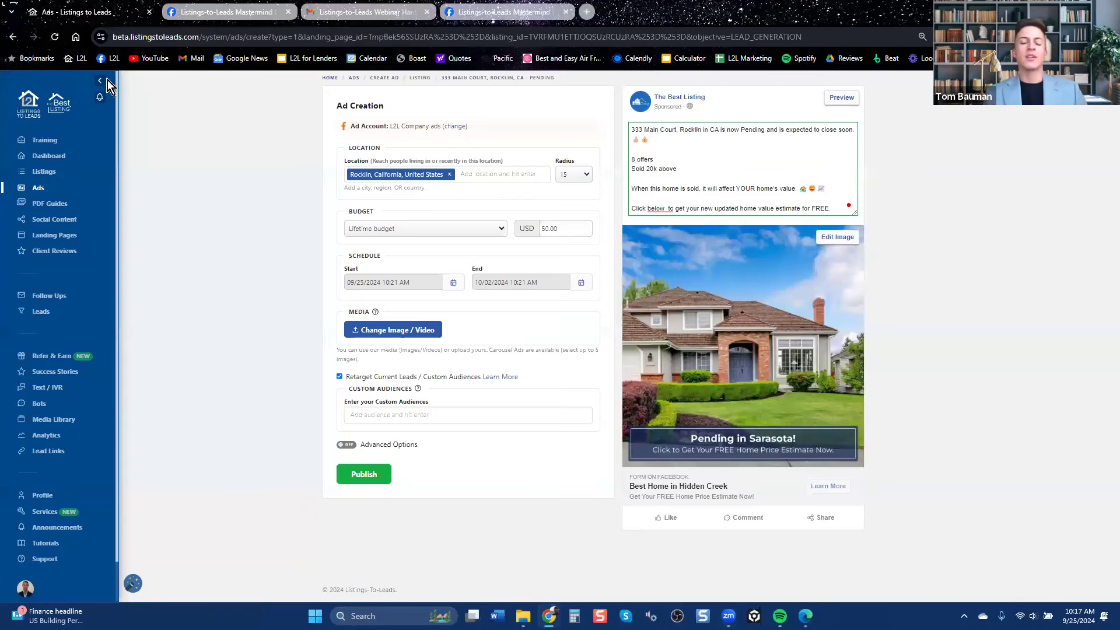
click(14, 37)
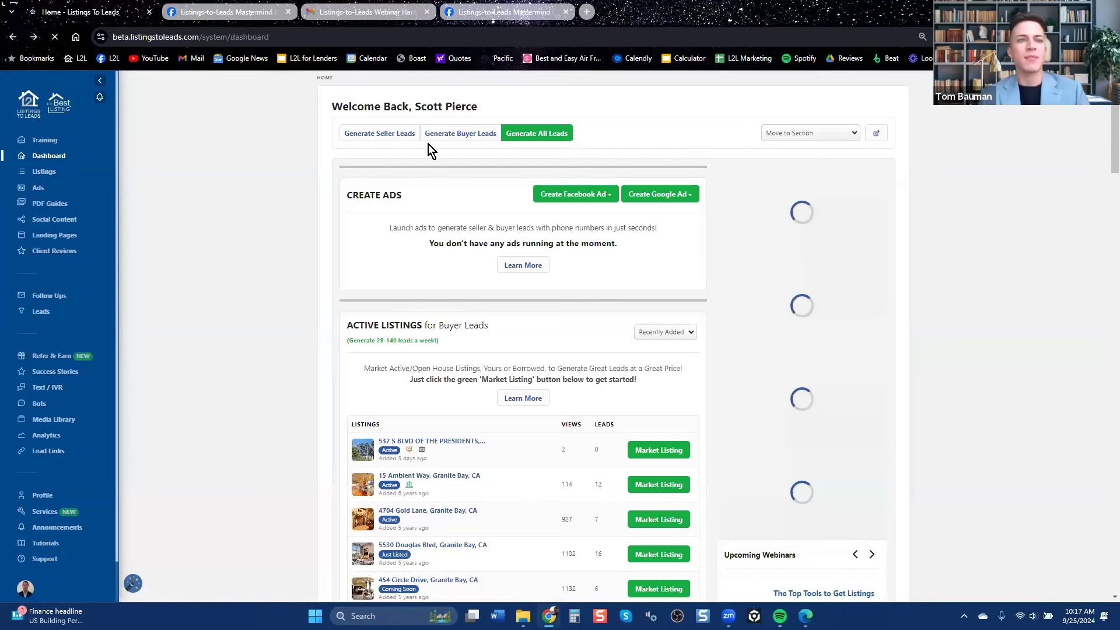
click(402, 134)
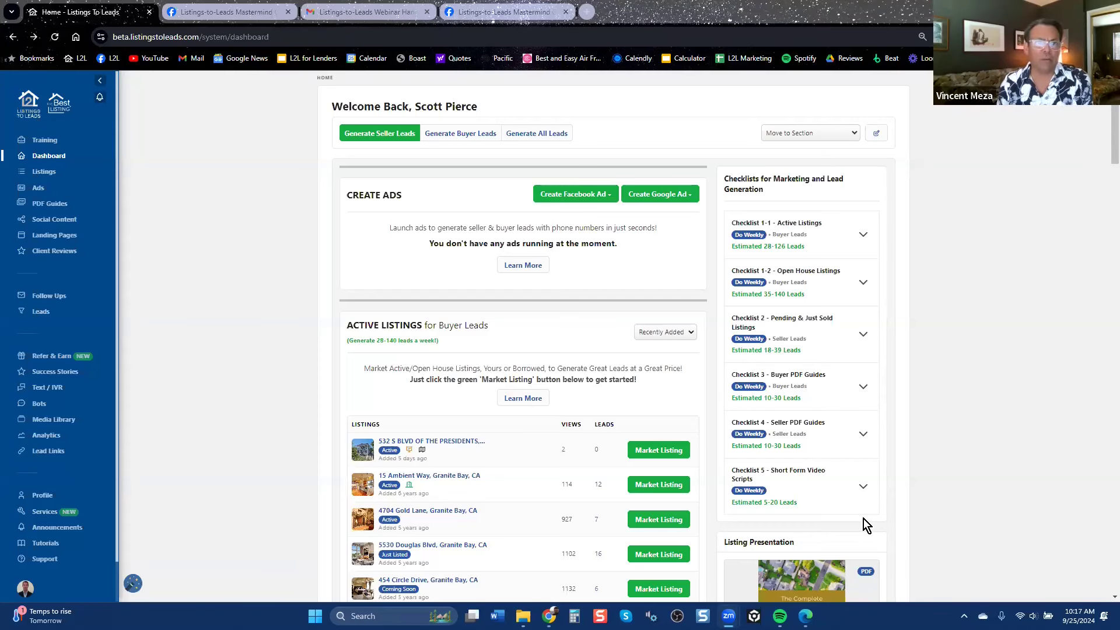
click(387, 12)
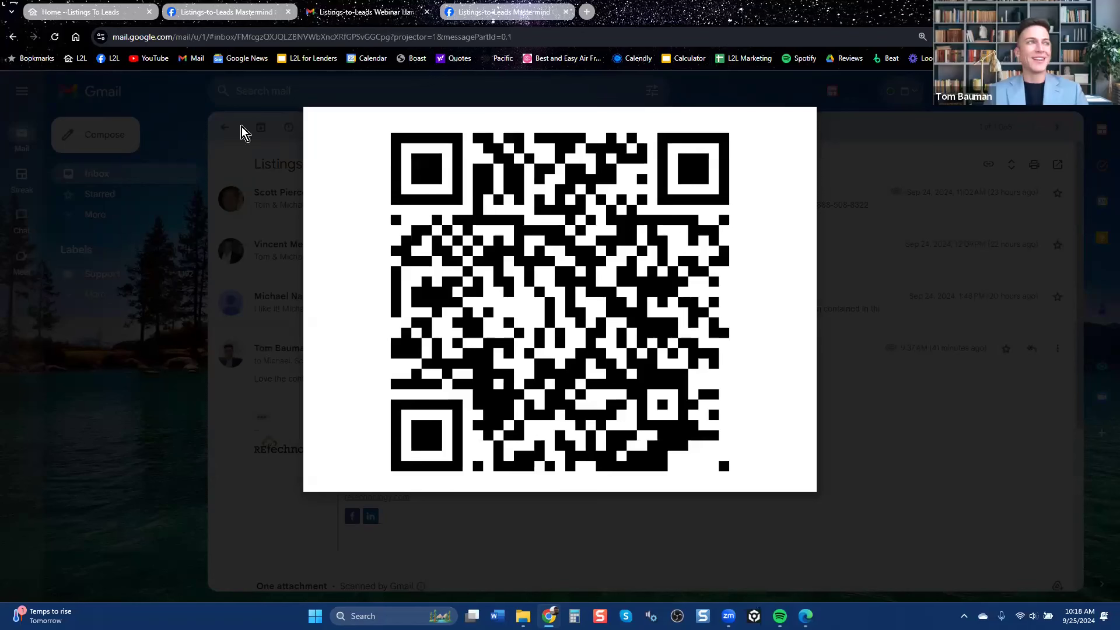
click(231, 17)
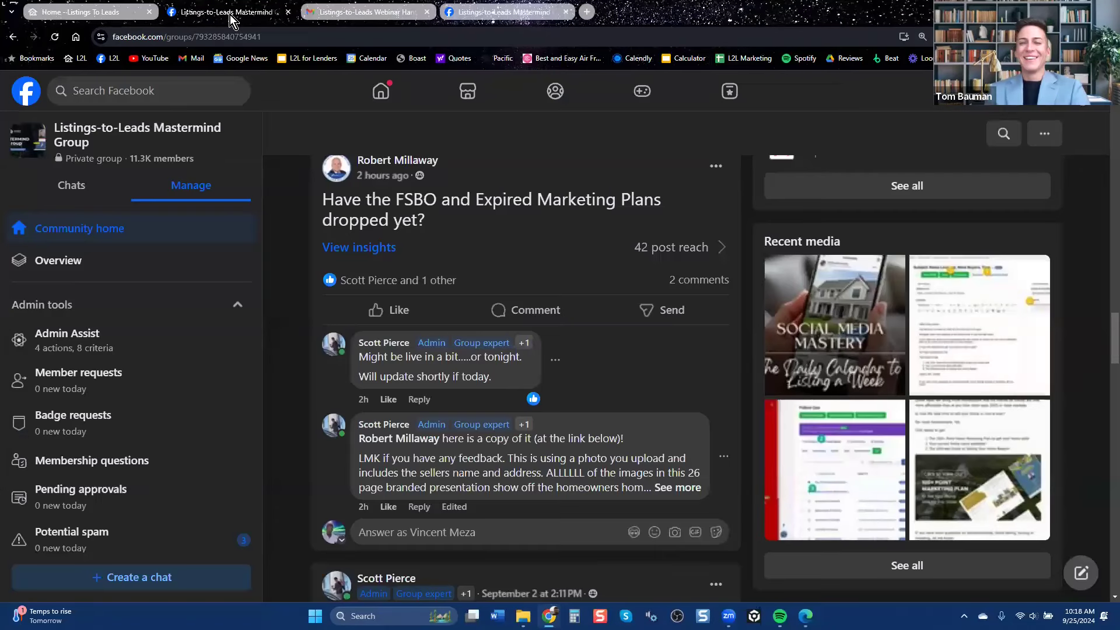
click(93, 16)
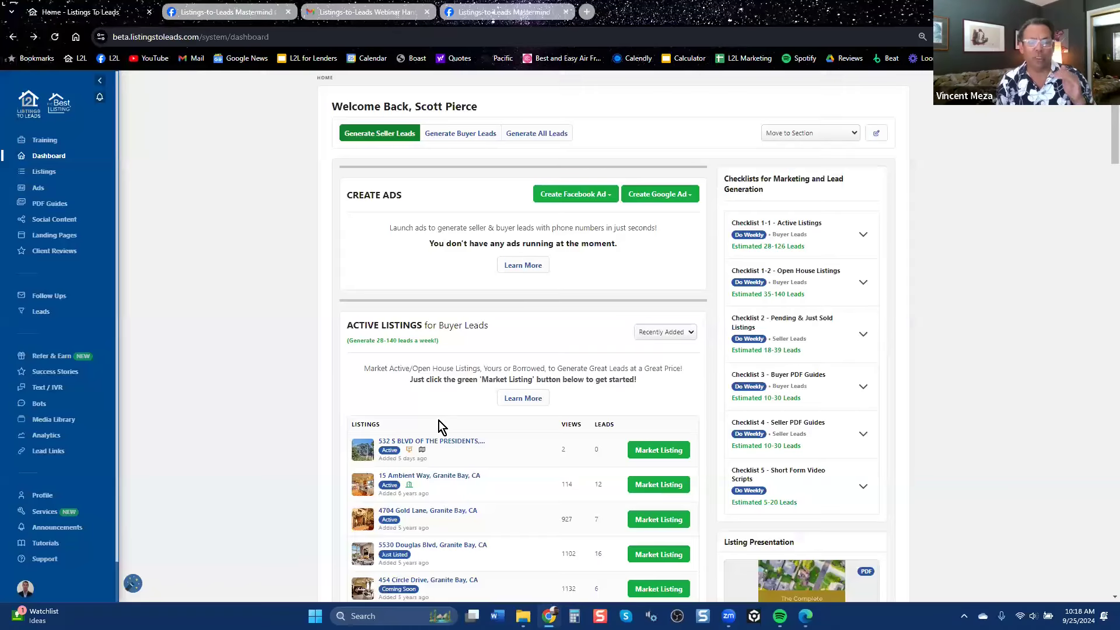
Step: Create a Facebook PDF guide ad for the English seller guide "5 Dangers Of Overpricing Your Home for Sale" with the Lead Ads objective
click(601, 200)
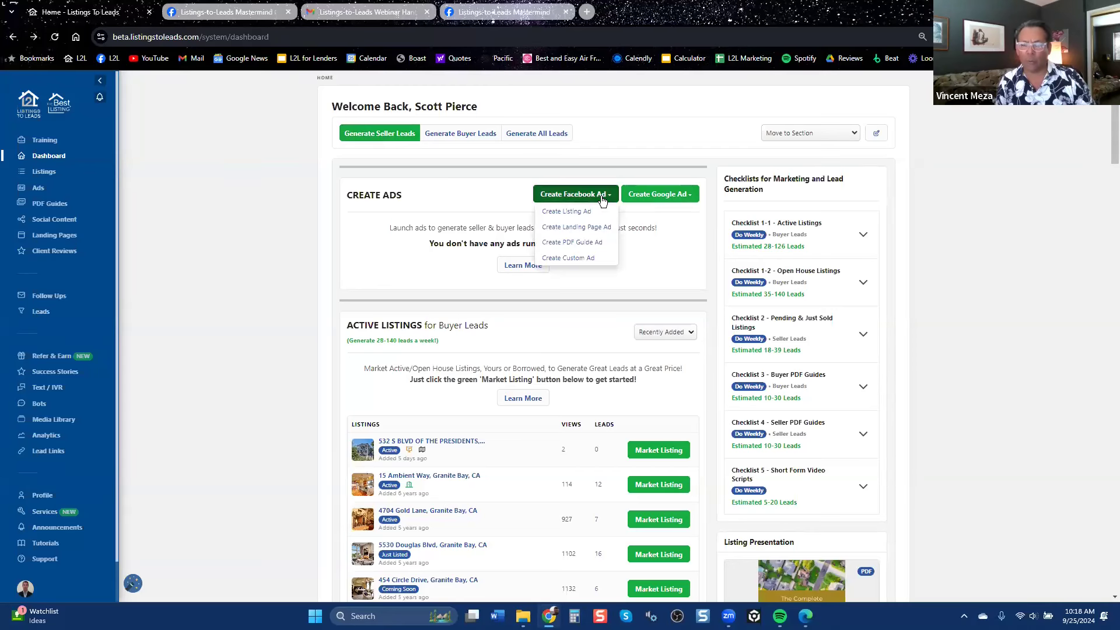
click(580, 246)
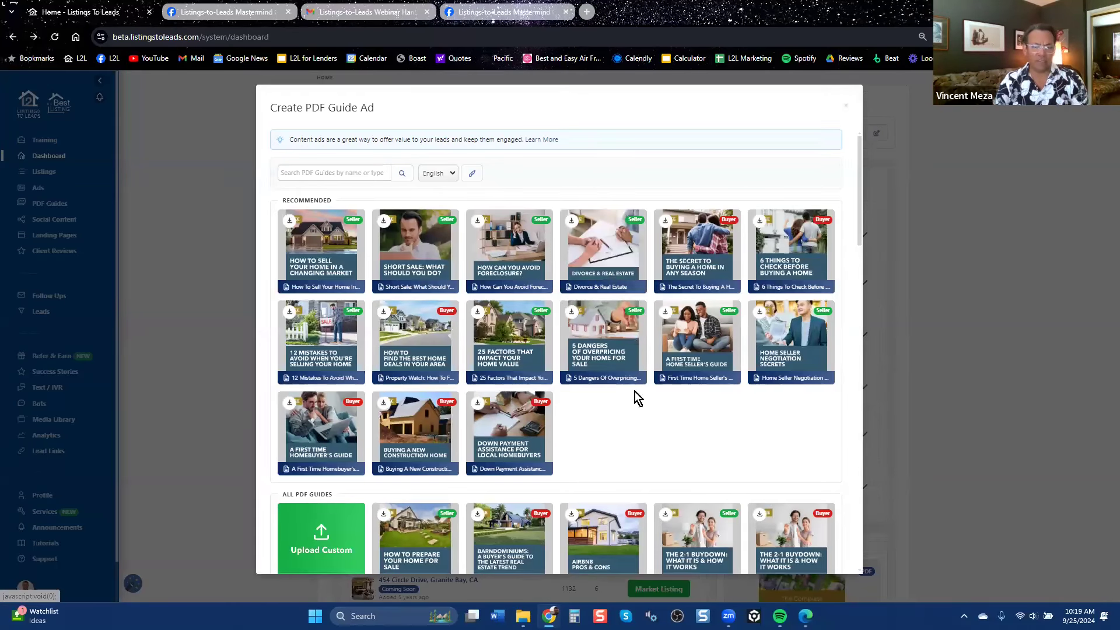
scroll(644, 419, down, 5)
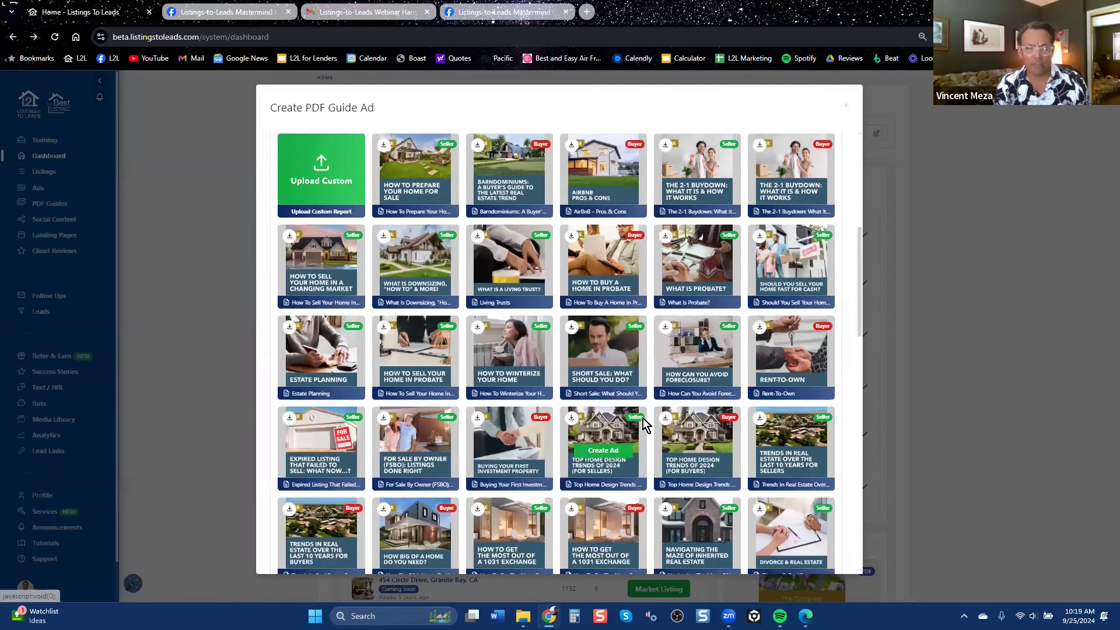
scroll(642, 418, up, 5)
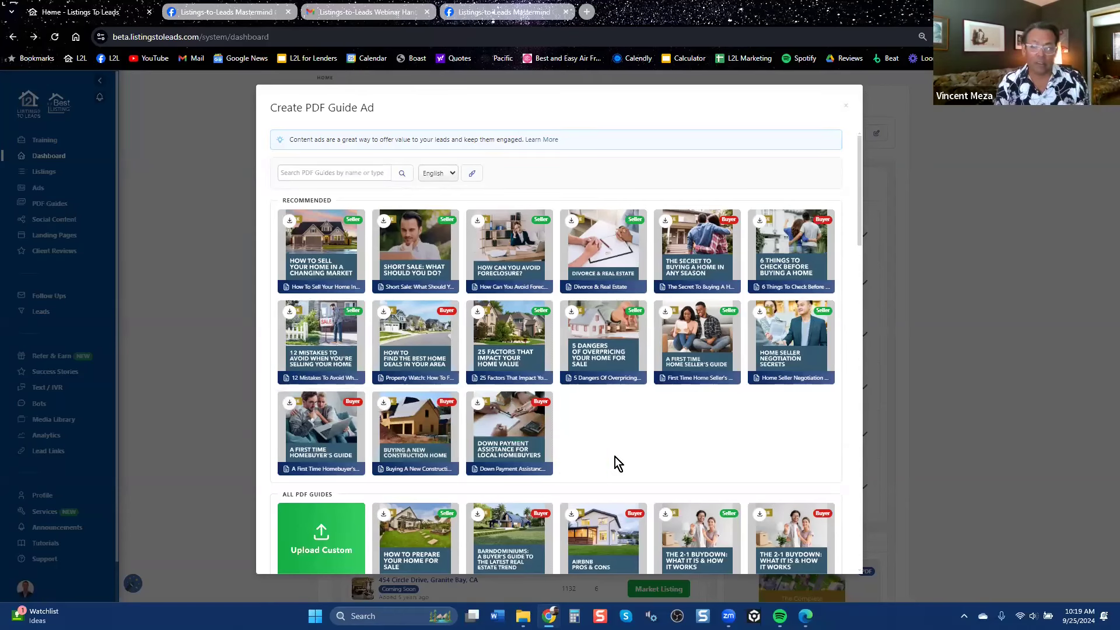
mouse_move(603, 347)
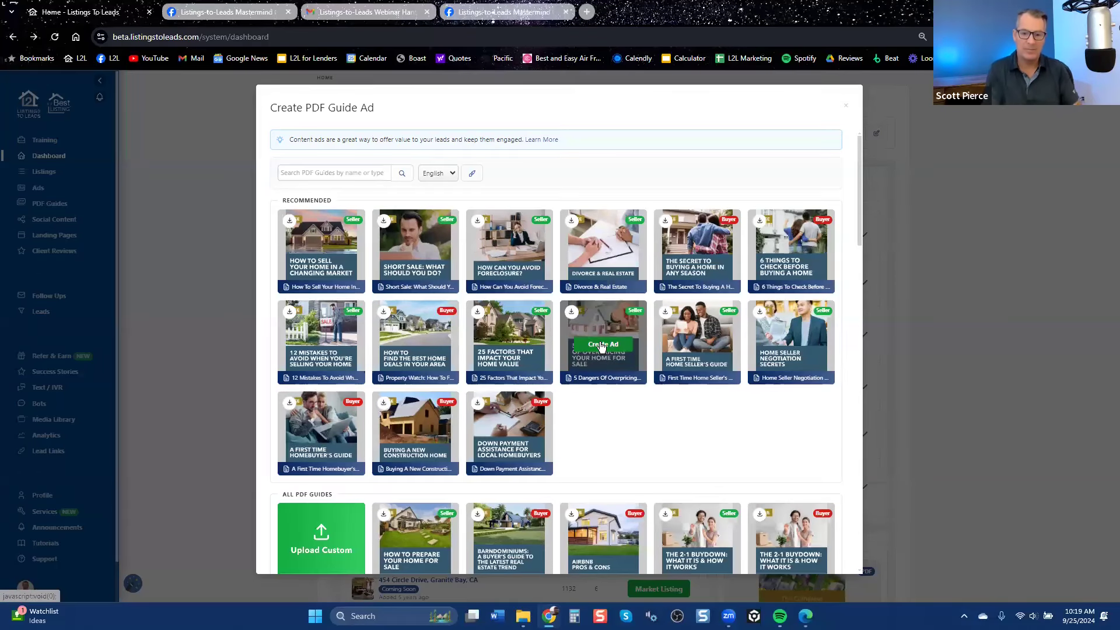
click(440, 173)
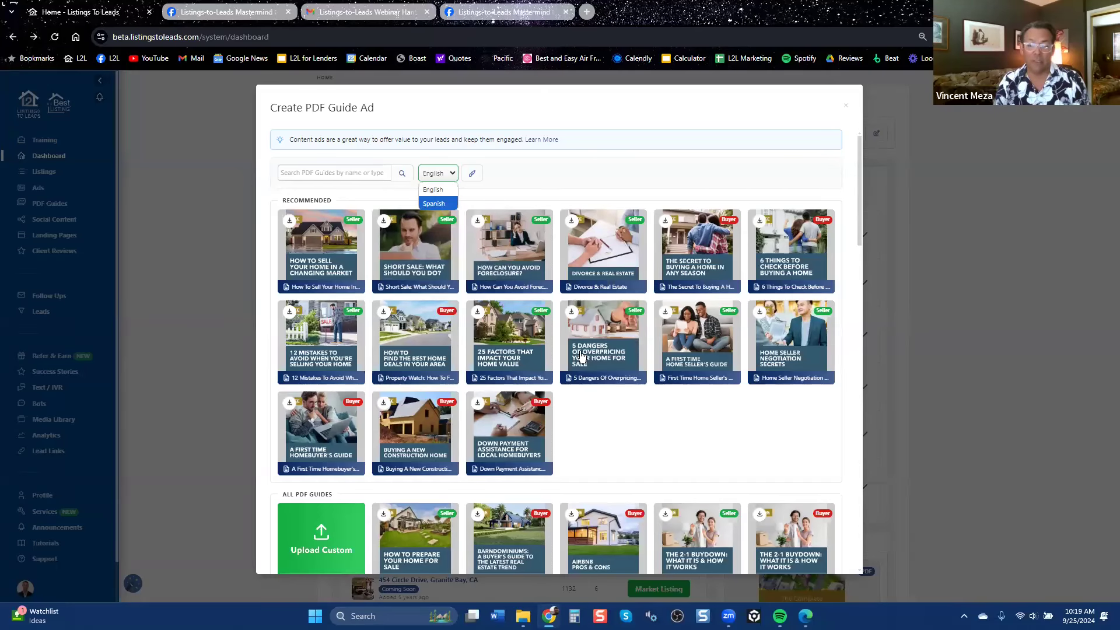
click(608, 344)
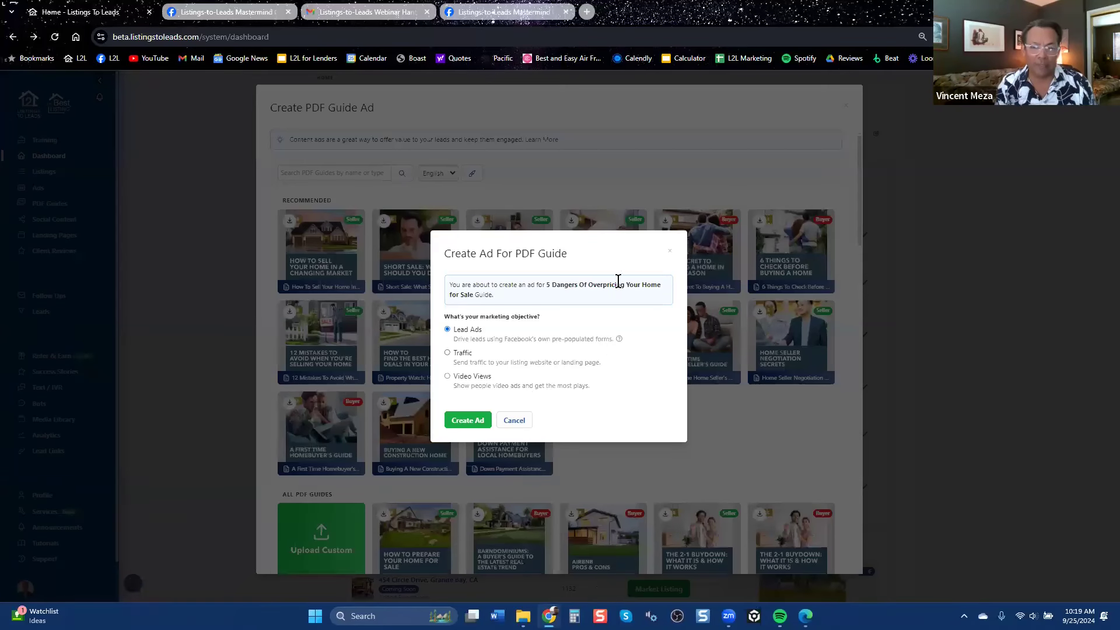
click(472, 421)
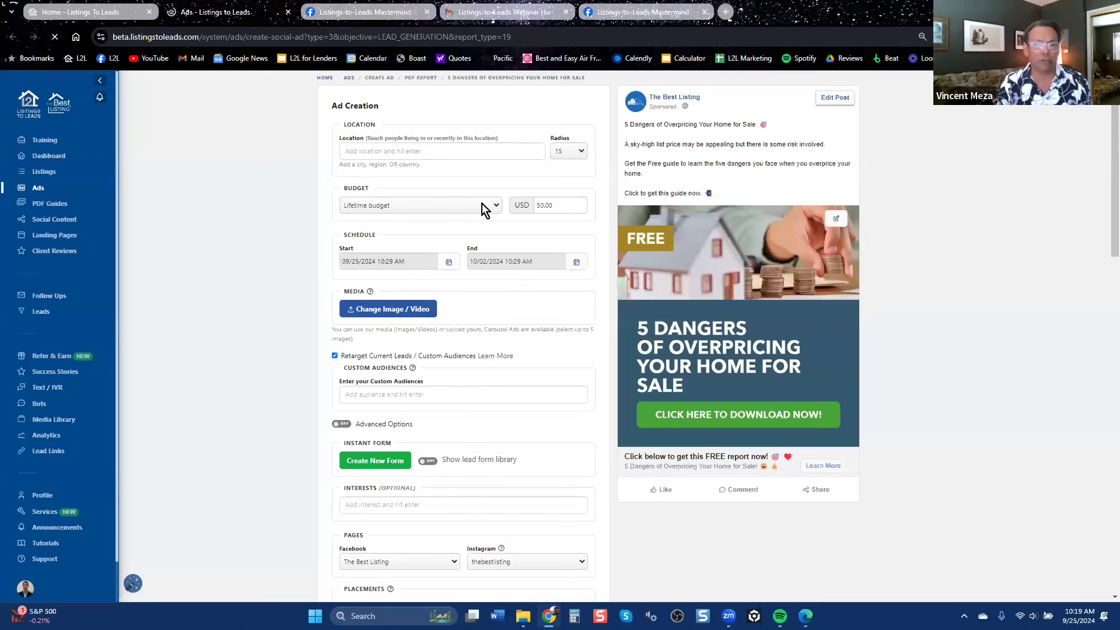
Step: Set the guide ad's location to Tampa, Florida, United States, and close the ad draft and the guide picker
click(429, 152)
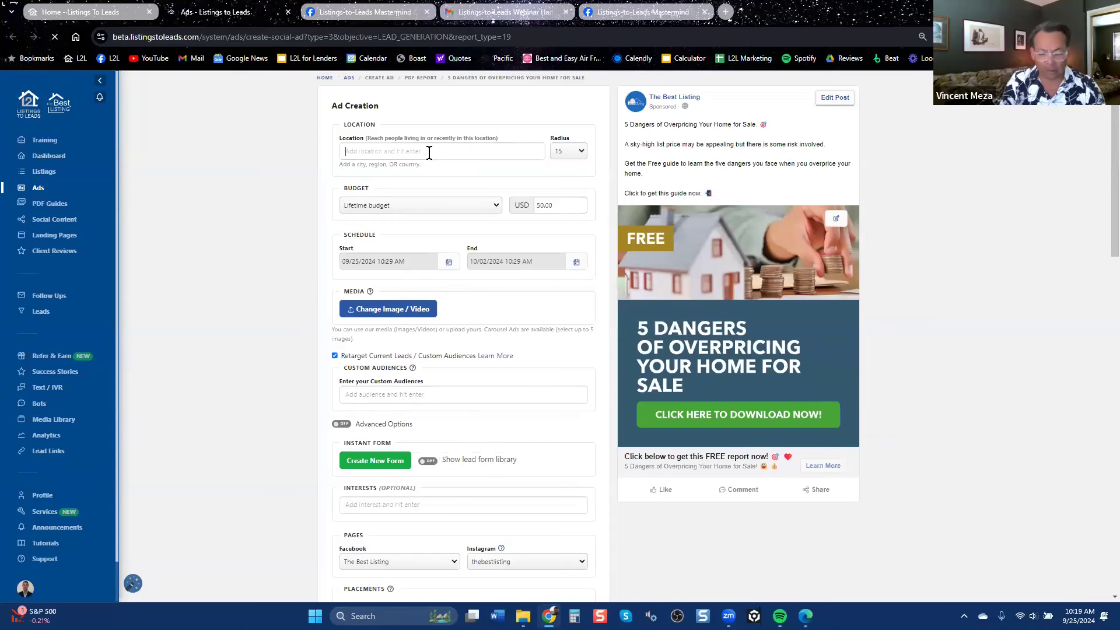
text(tampa)
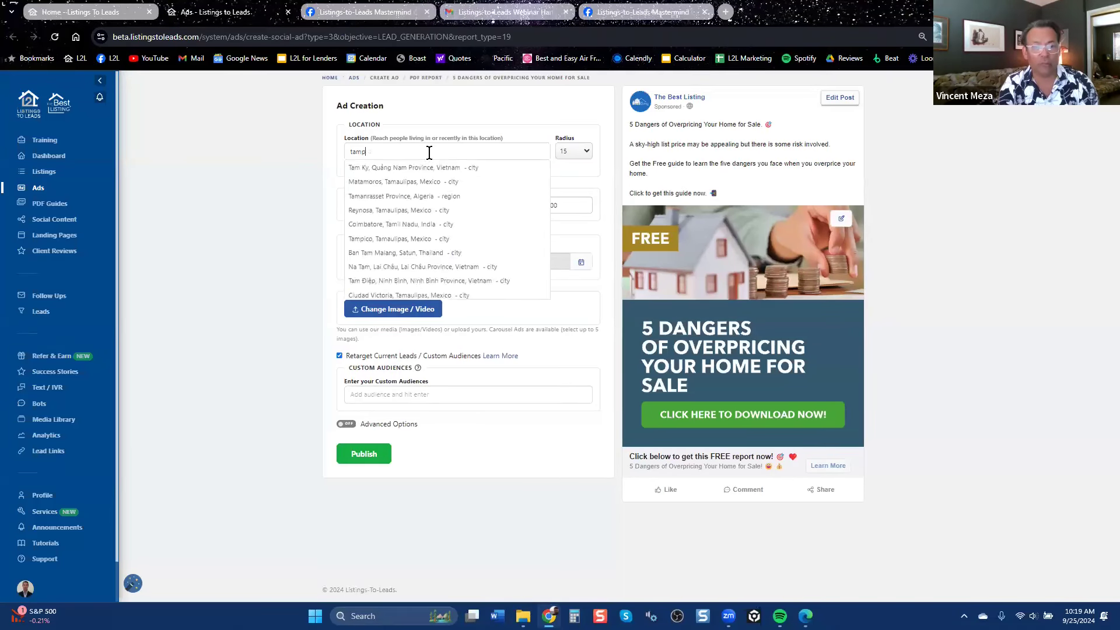
click(417, 168)
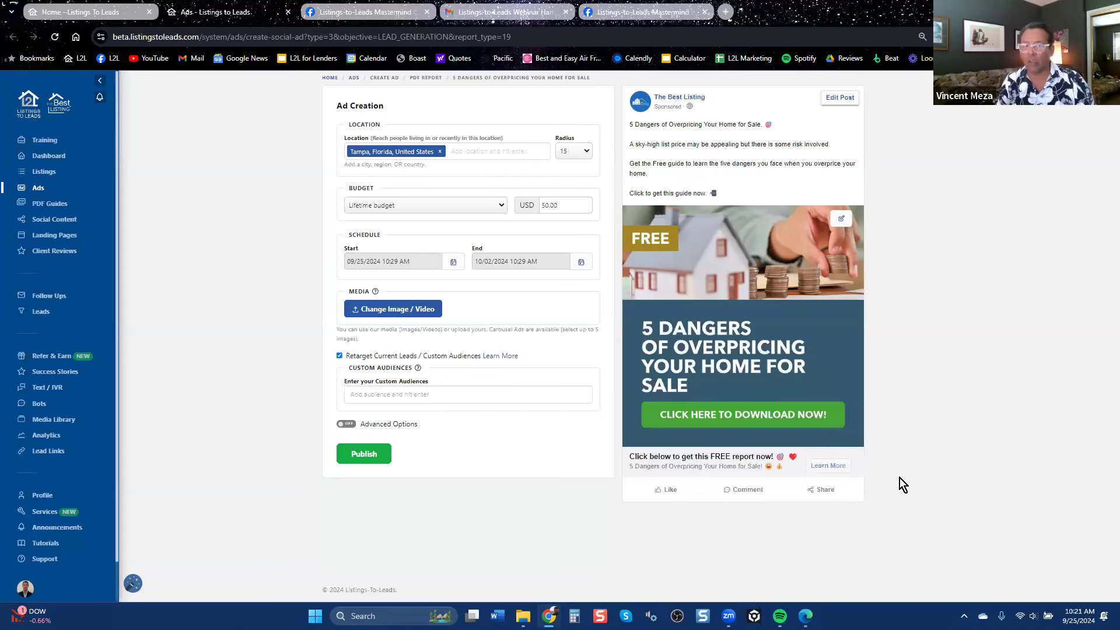
click(365, 456)
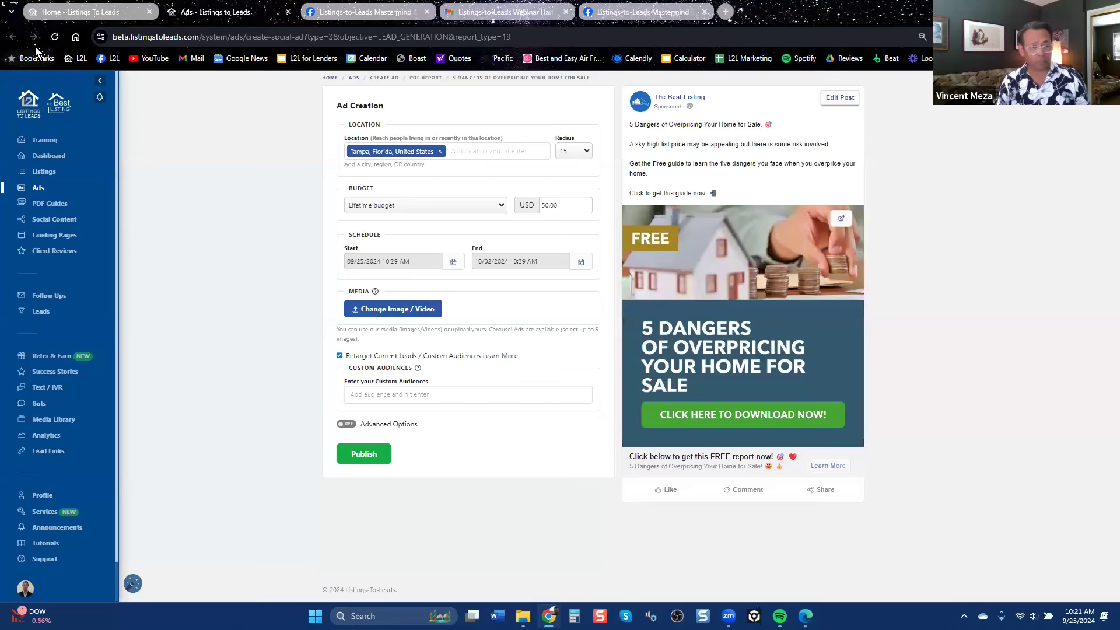
click(287, 13)
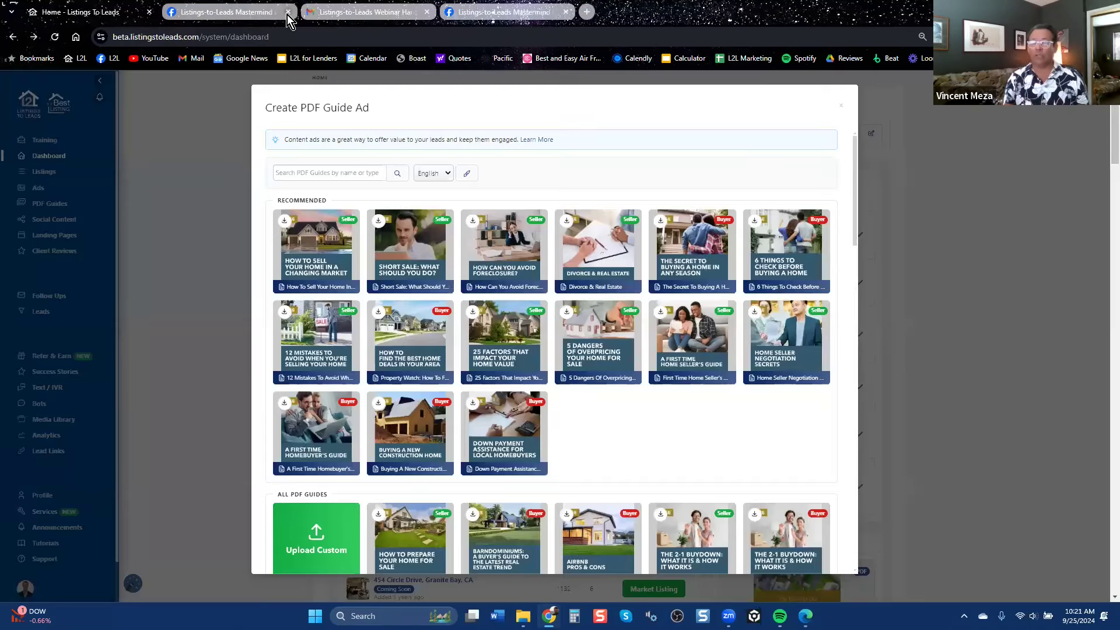
click(842, 110)
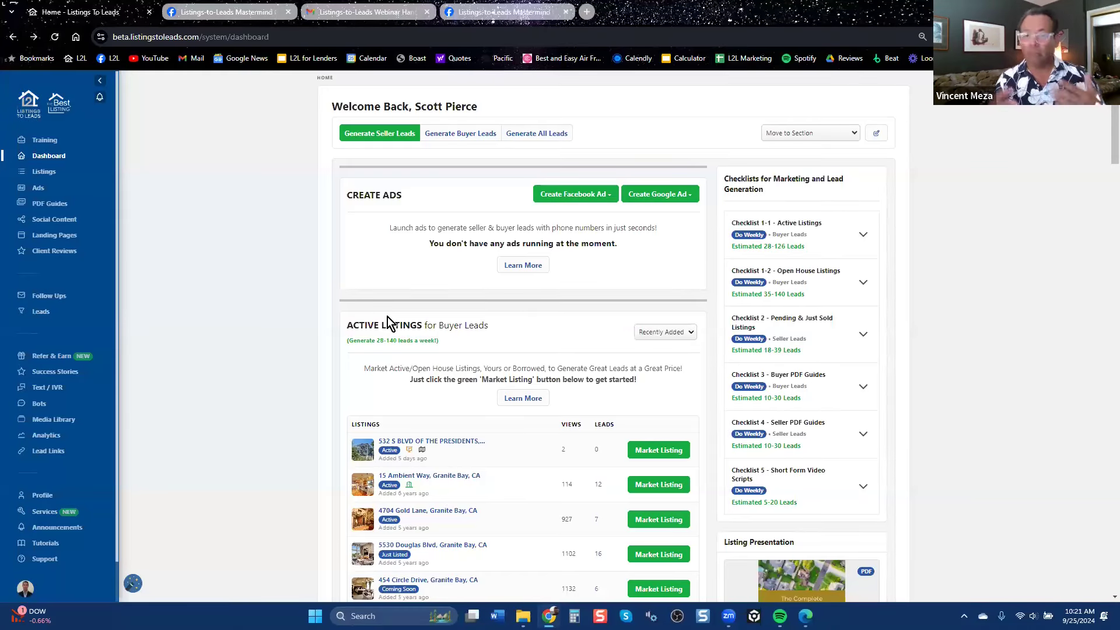
Step: Create a Facebook landing page ad for Memphis (Property Valuation Plus) with the Lead Ads objective
click(590, 197)
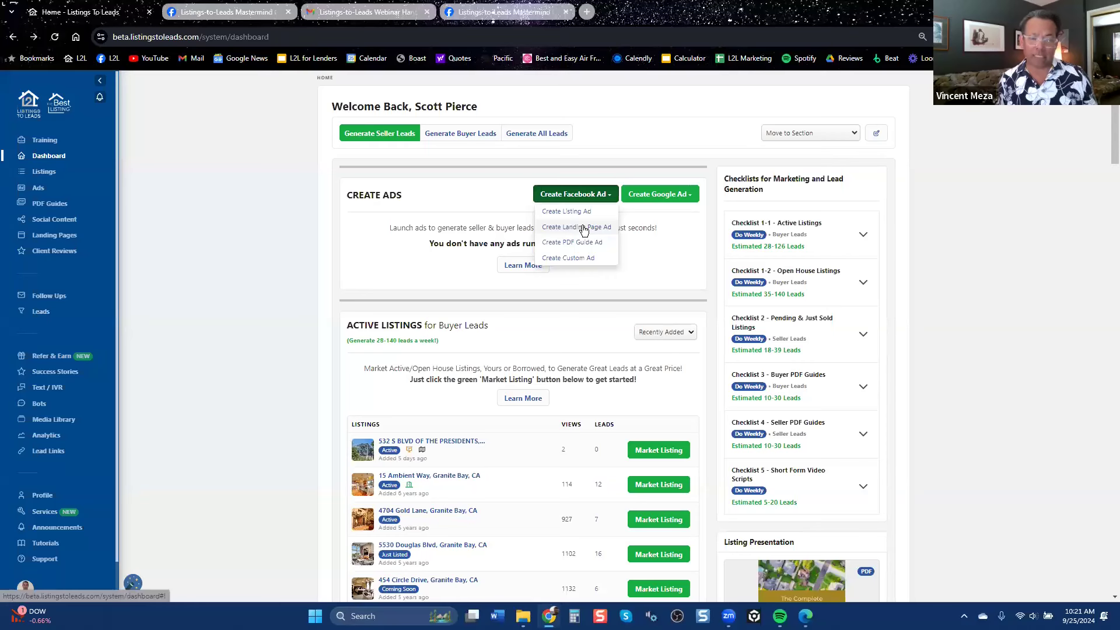
click(583, 227)
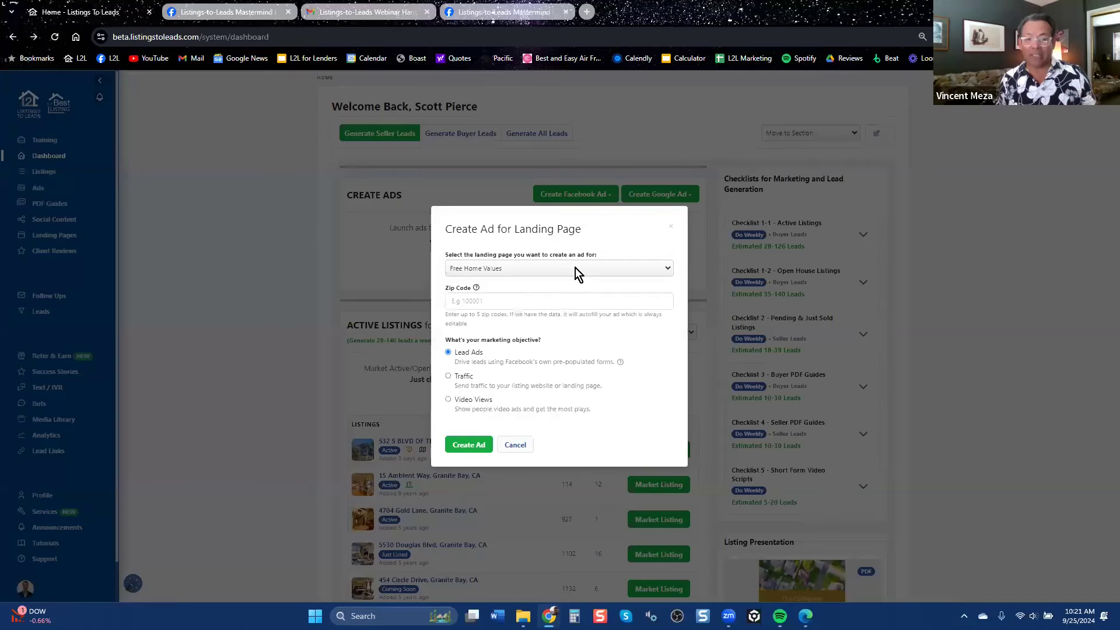
click(577, 268)
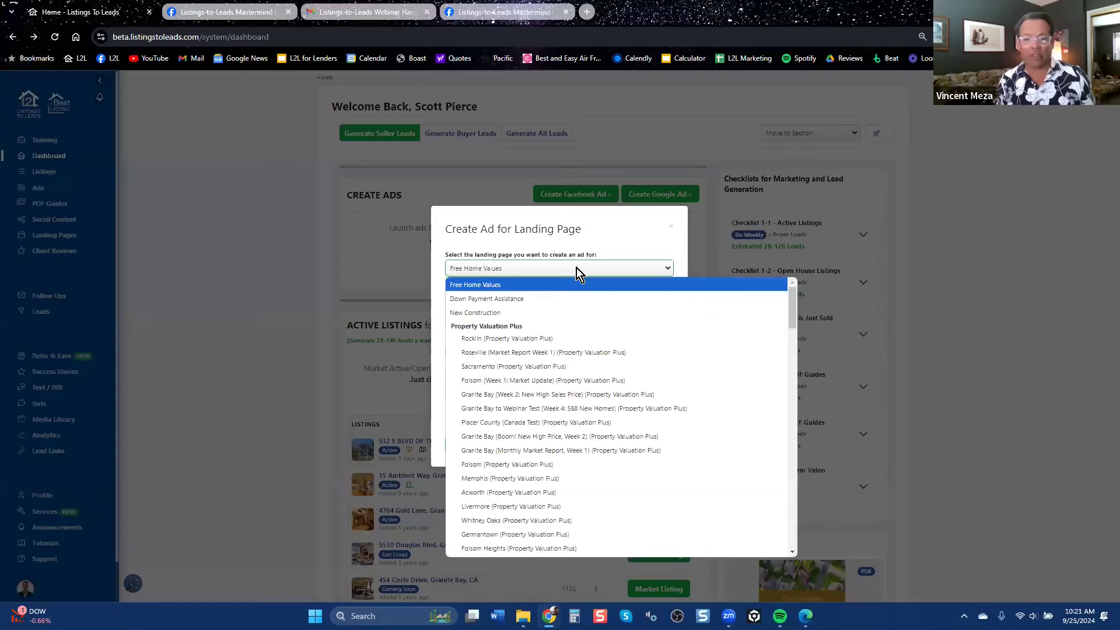
drag(791, 303, 791, 323)
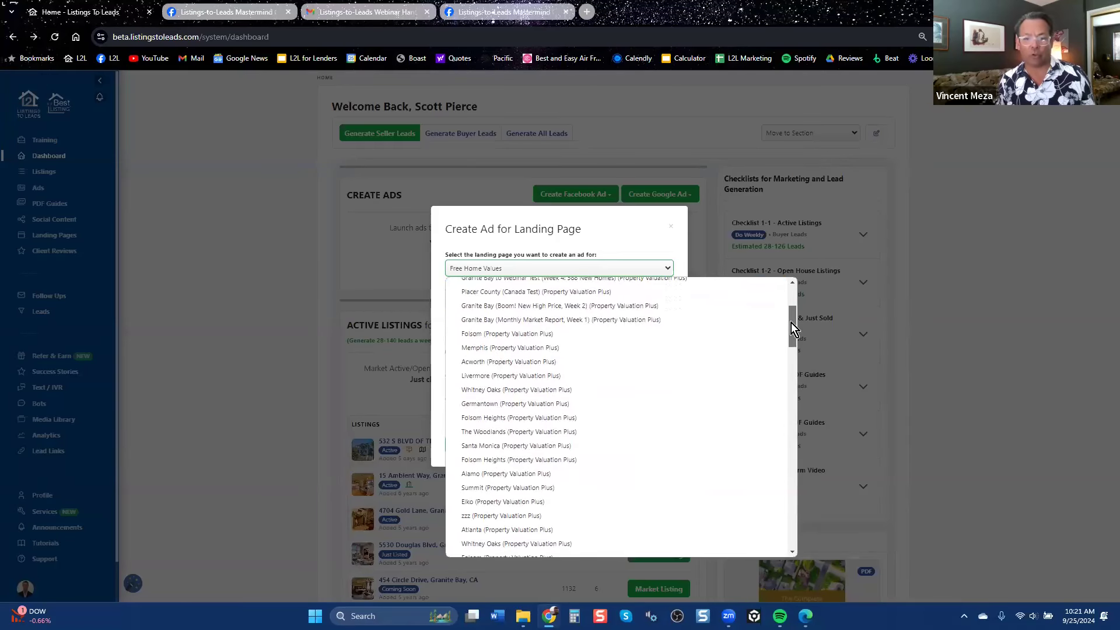
click(537, 348)
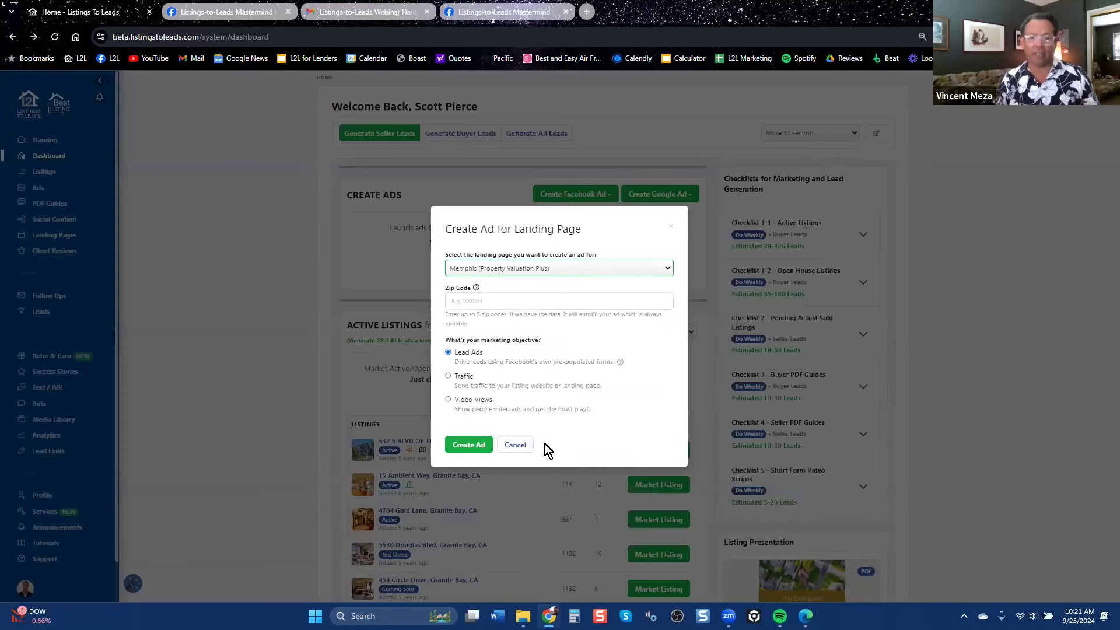
click(470, 451)
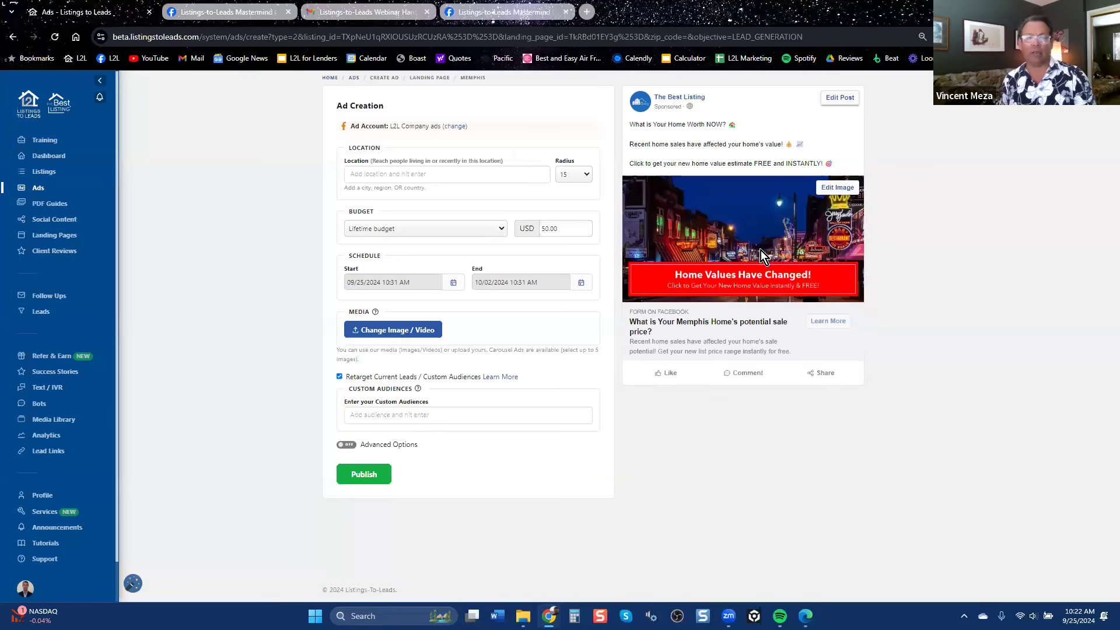
Step: Set the landing page ad's location to Memphis, Tennessee, United States, and leave the draft for the dashboard
click(410, 177)
text(memp)
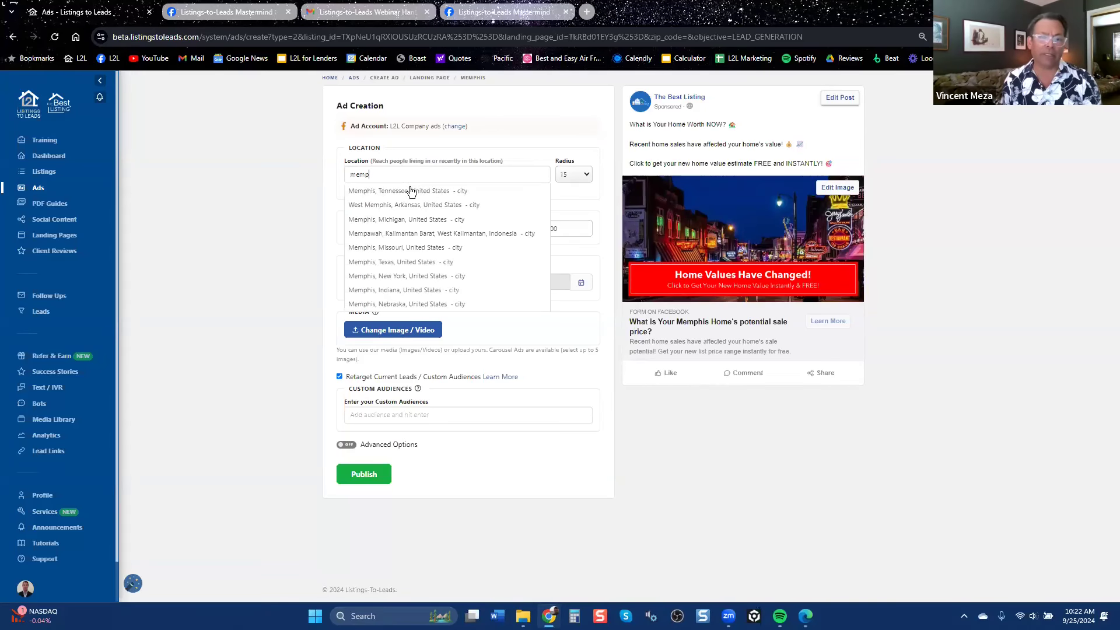
click(409, 190)
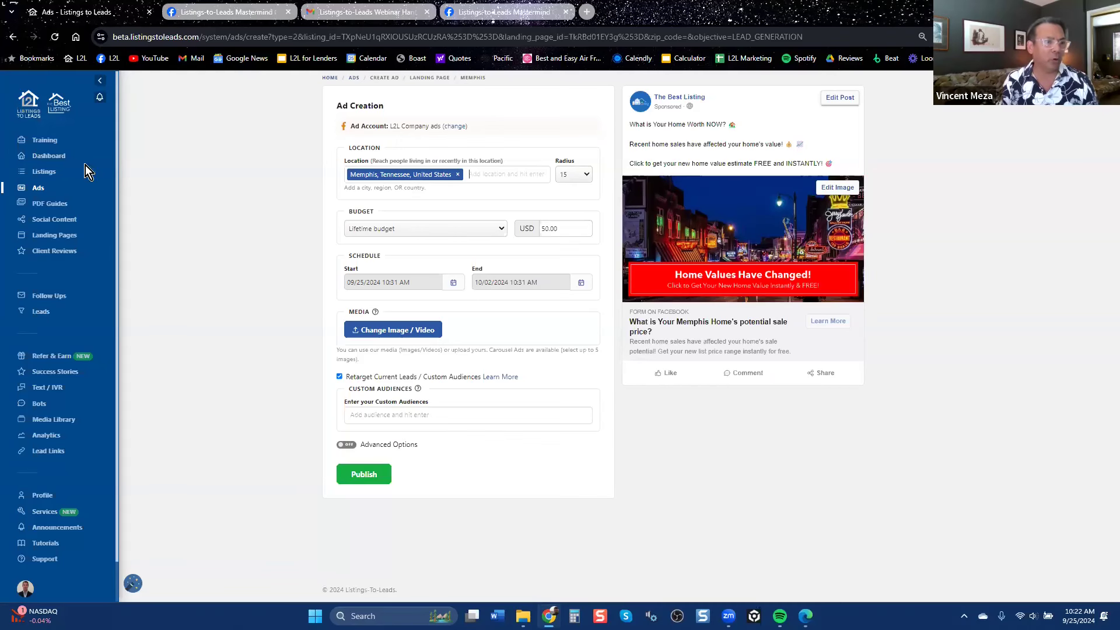
click(13, 38)
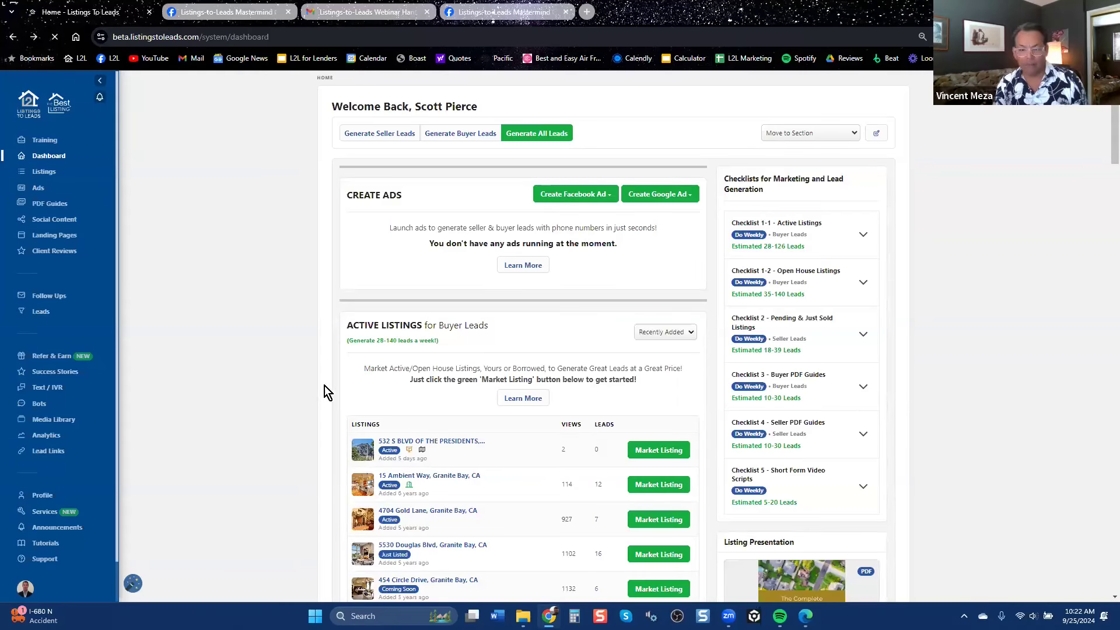
Step: Show the seller lead tools and open the marketing options for the sold listing Another Home on Douglas Blvd
scroll(408, 380, down, 7)
scroll(431, 362, up, 7)
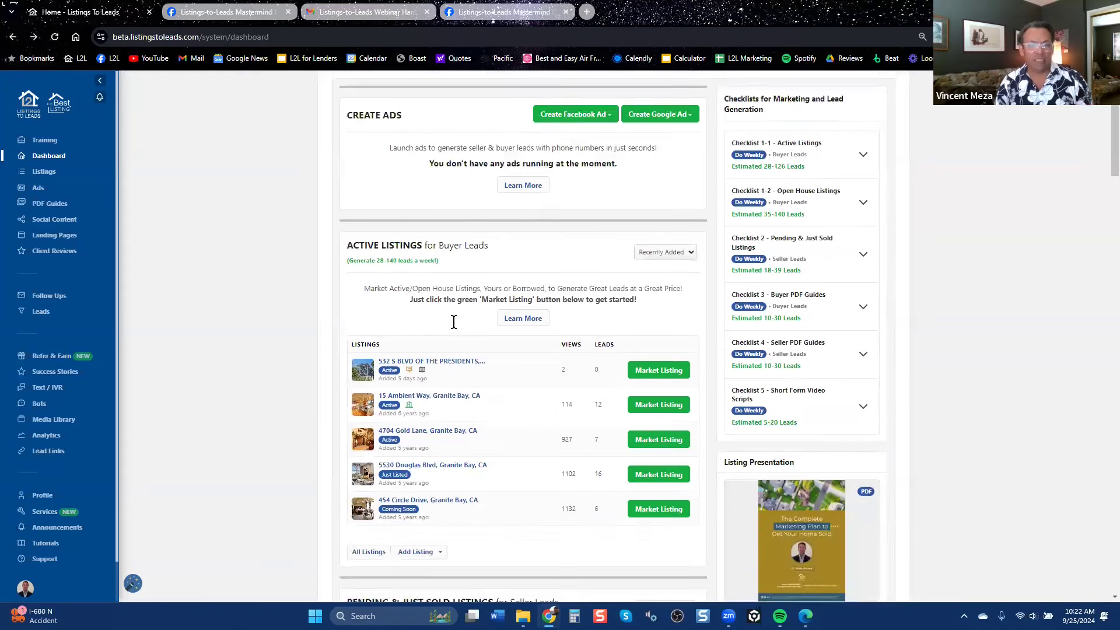
click(398, 138)
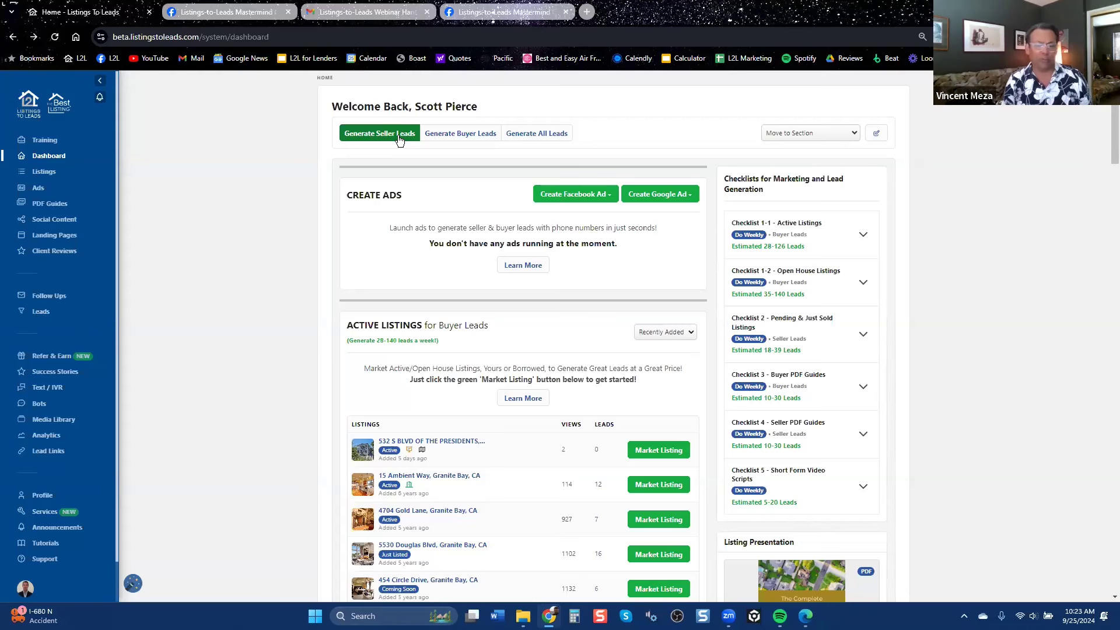
scroll(355, 387, down, 12)
scroll(371, 341, up, 6)
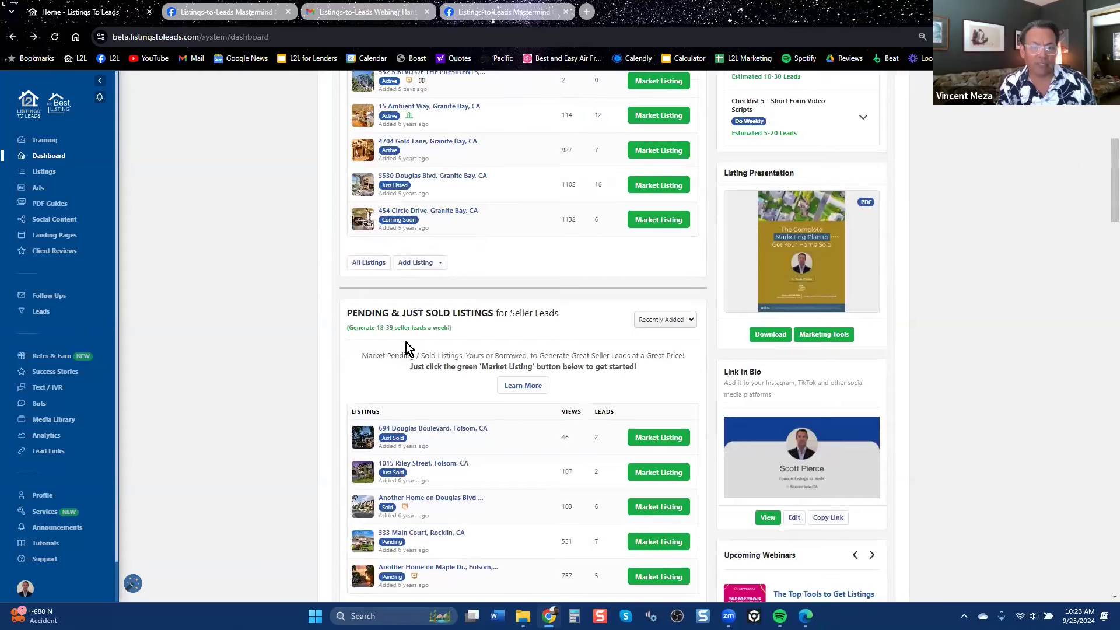
click(654, 506)
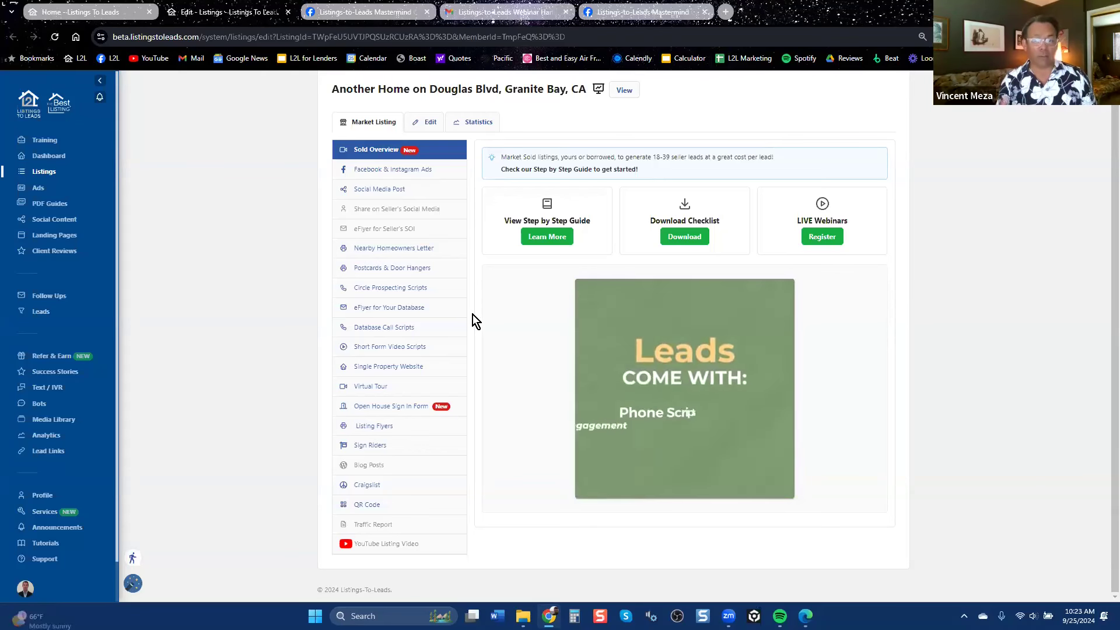
Step: Download the second Nearby Homeowners Letter design for the Douglas Blvd listing and open the PDF
click(391, 257)
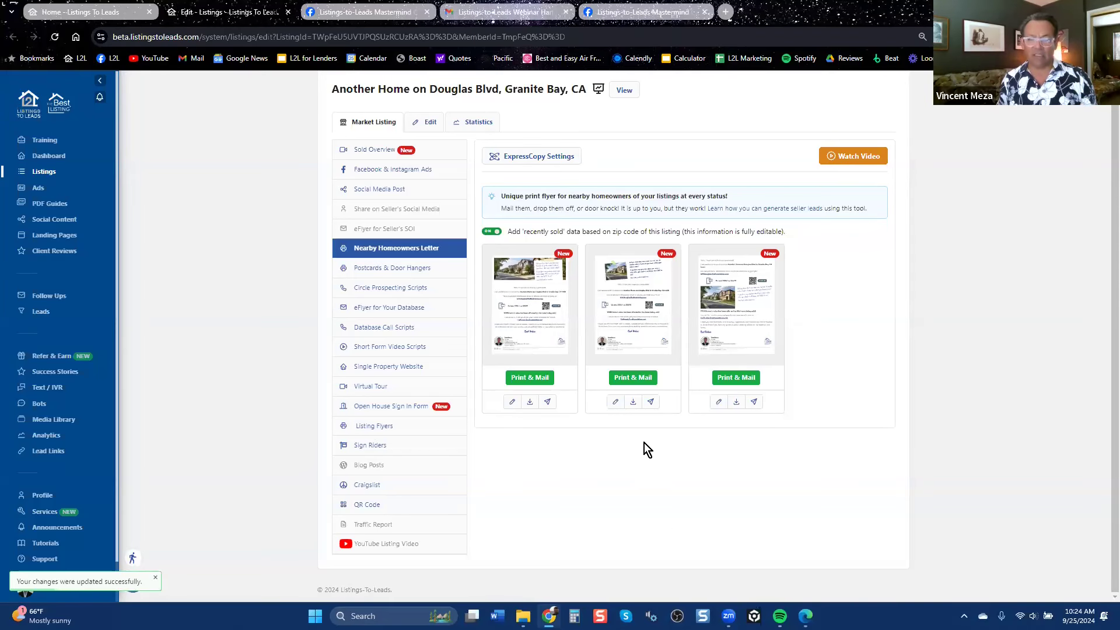
click(632, 403)
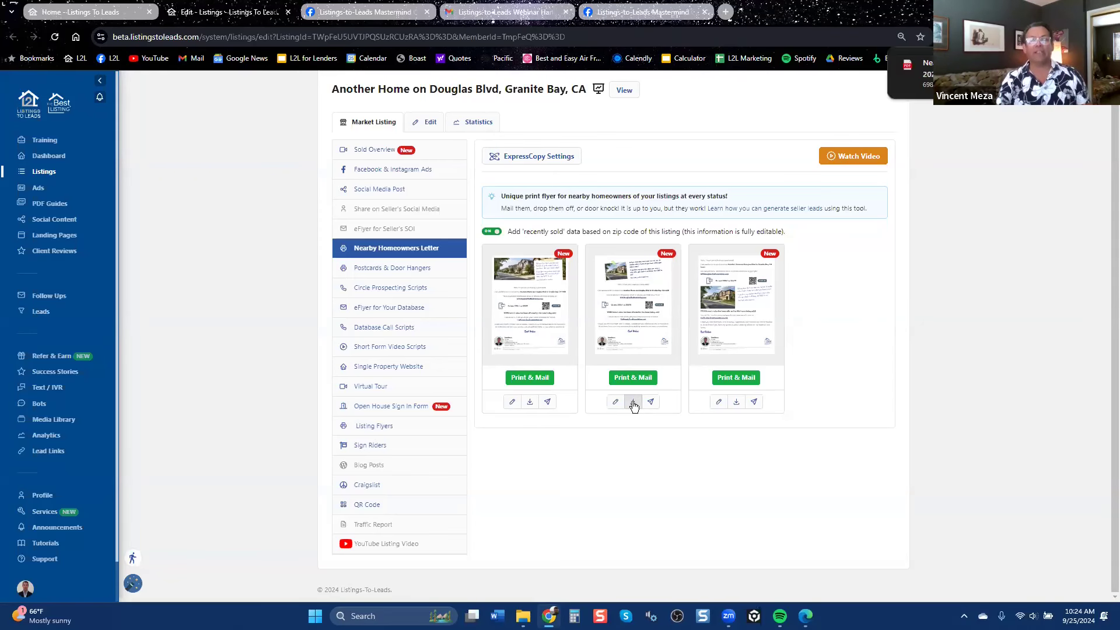
click(913, 76)
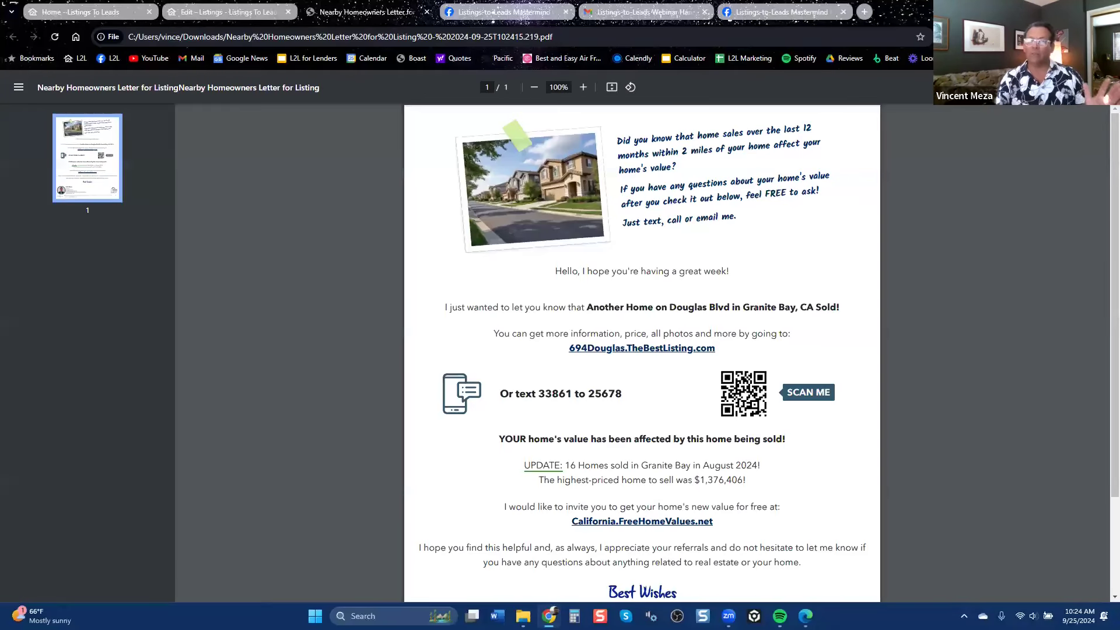
Step: Review the letter at 90% zoom, including its home value statement and sales update, and open its California.FreeHomeValues.net link
click(533, 87)
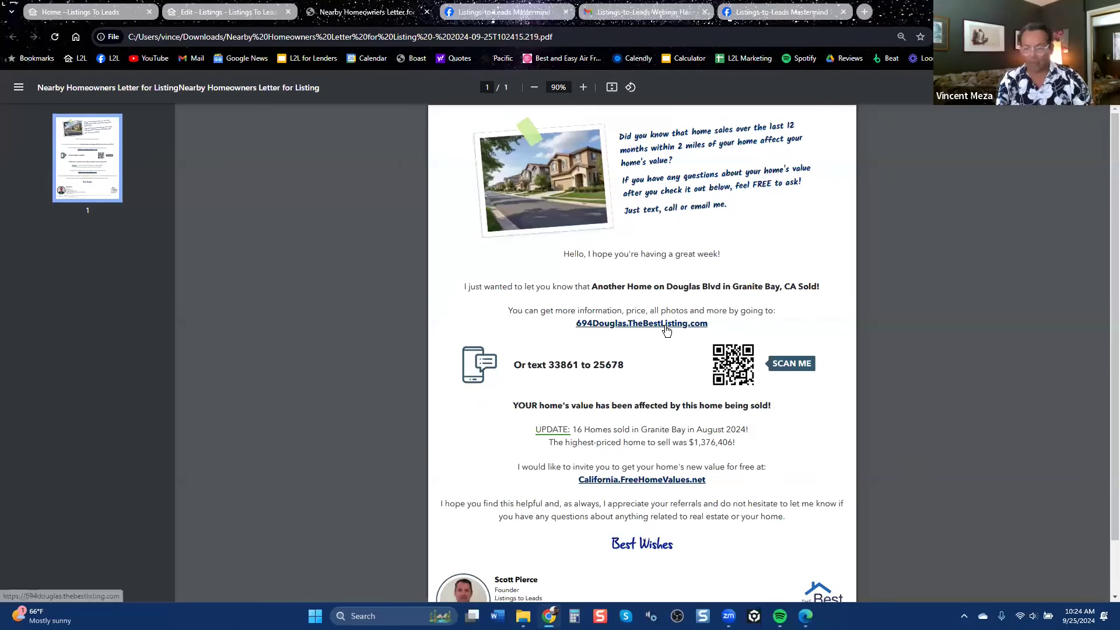
scroll(666, 331, down, 1)
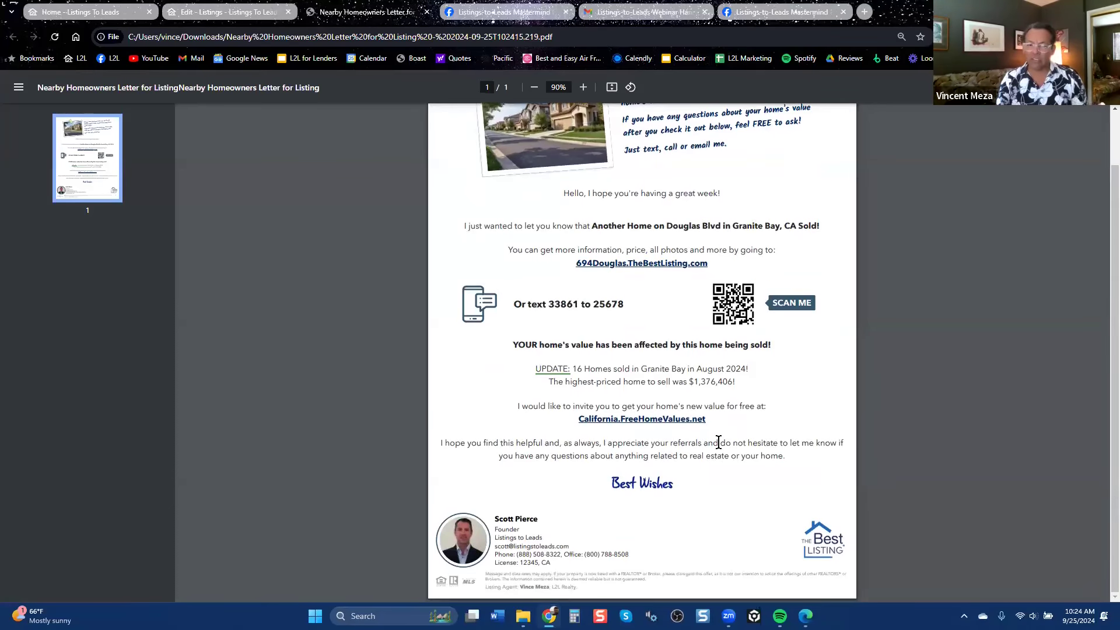
drag(513, 345, 774, 350)
click(779, 390)
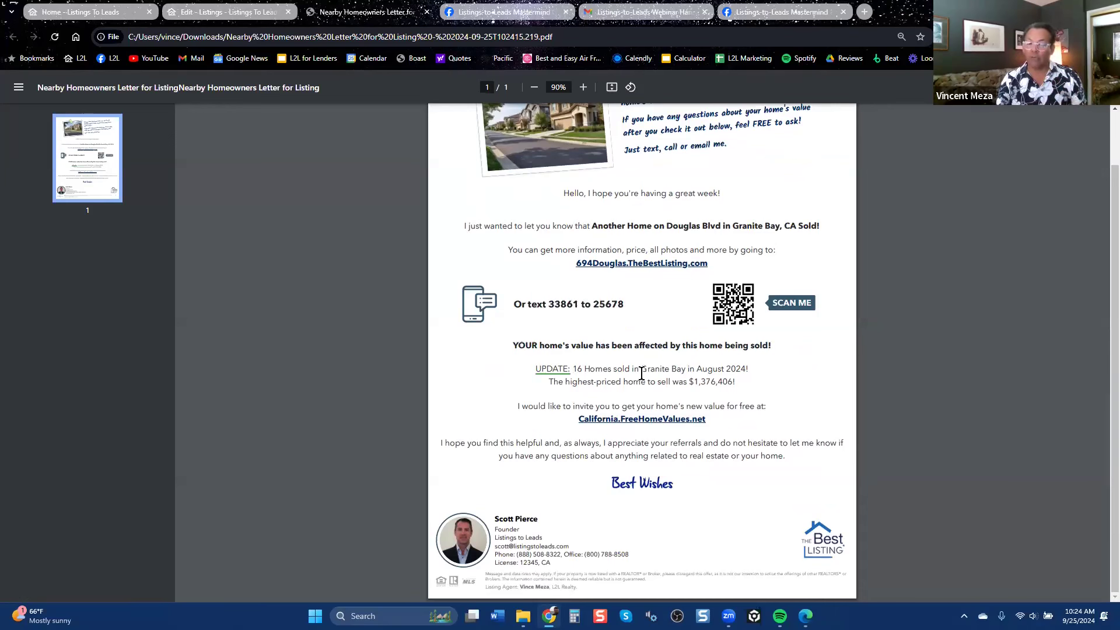
drag(667, 376, 733, 386)
click(786, 395)
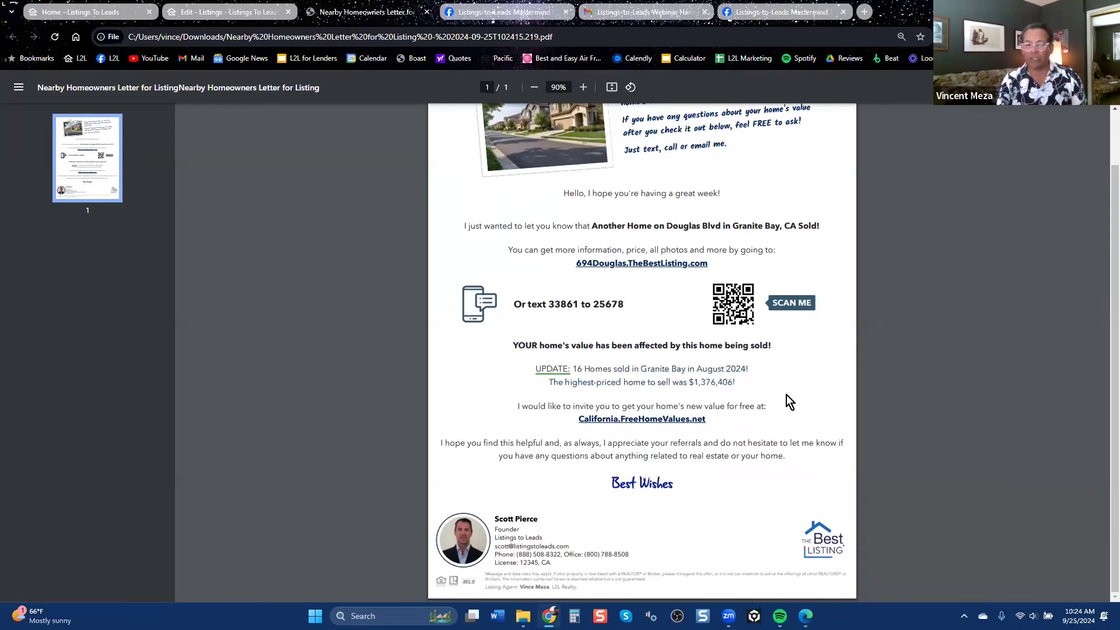
click(676, 424)
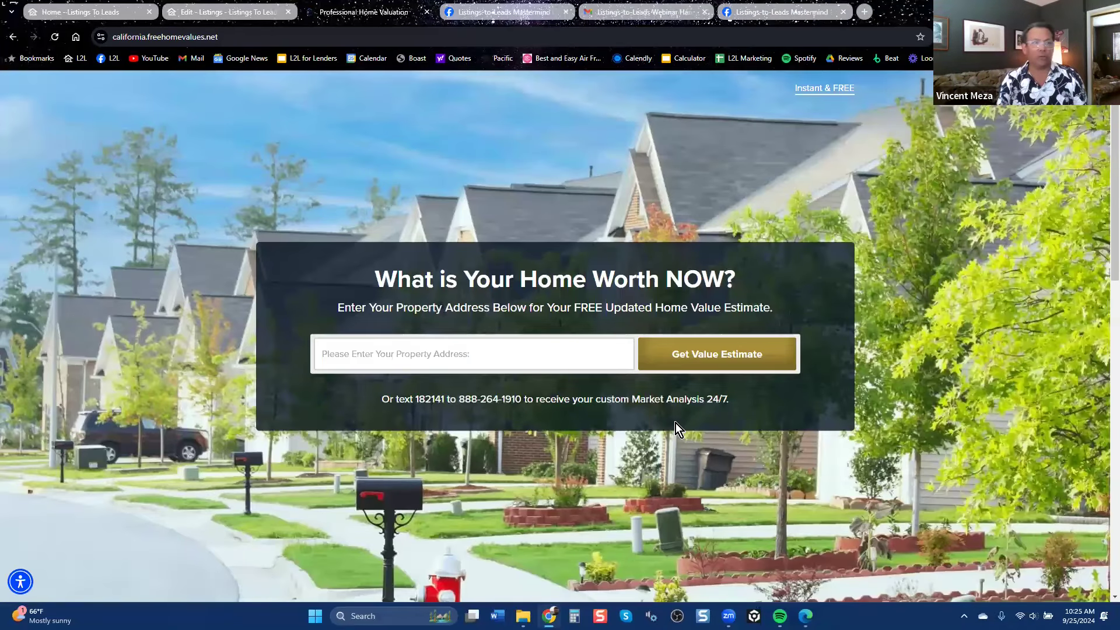
Step: Return to the Another Home on Douglas Blvd listing and start a print order for the second Nearby Homeowners Letter using an ExpressCopy mailing list
click(10, 40)
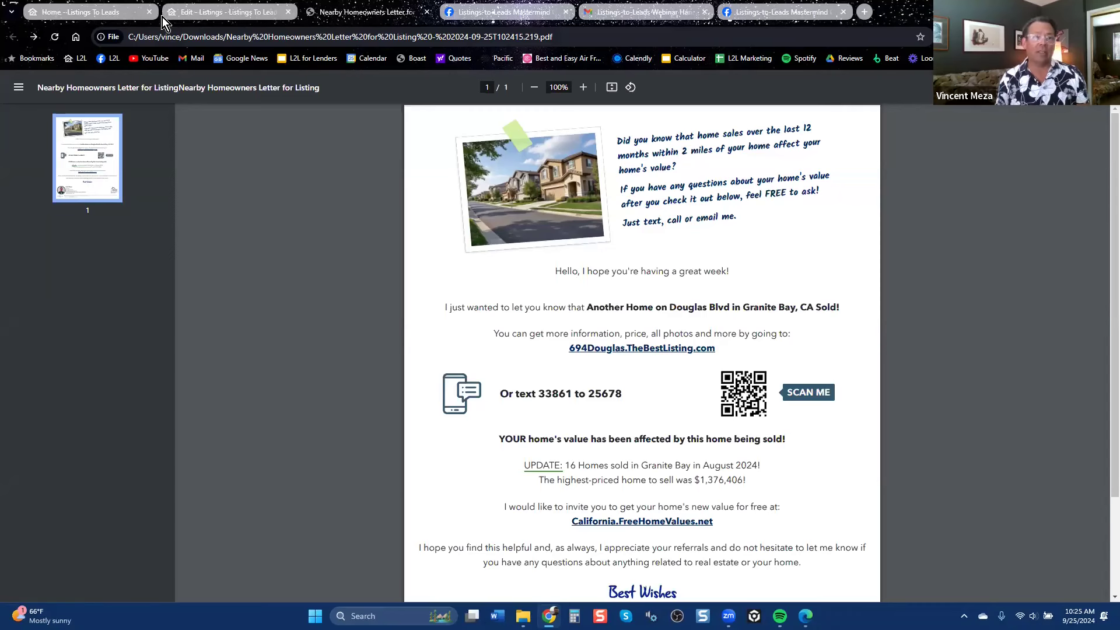
click(215, 15)
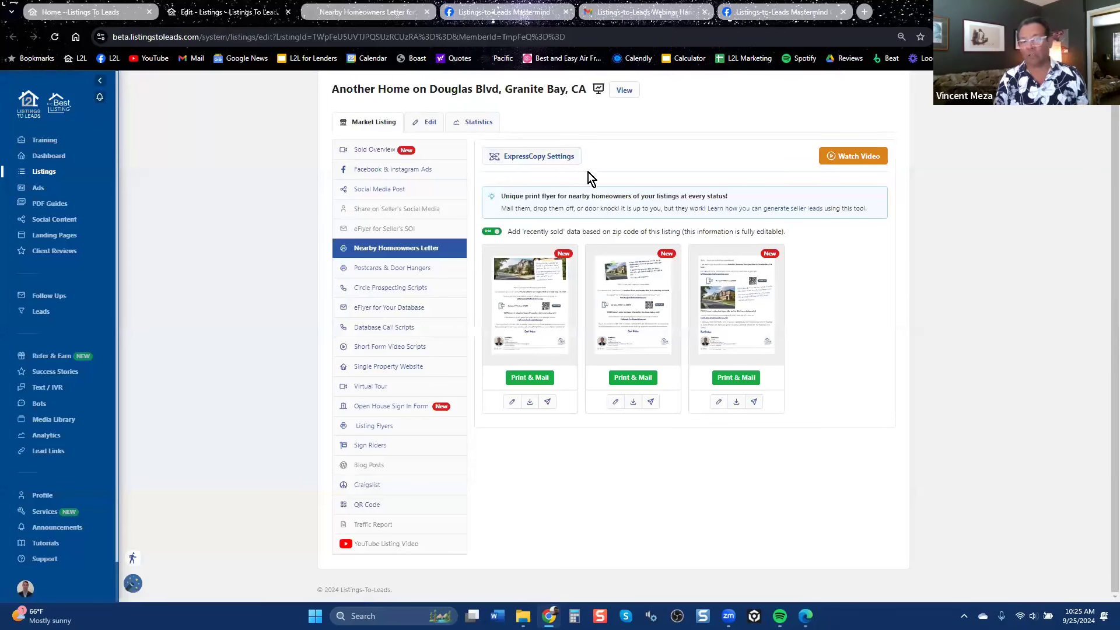
click(638, 376)
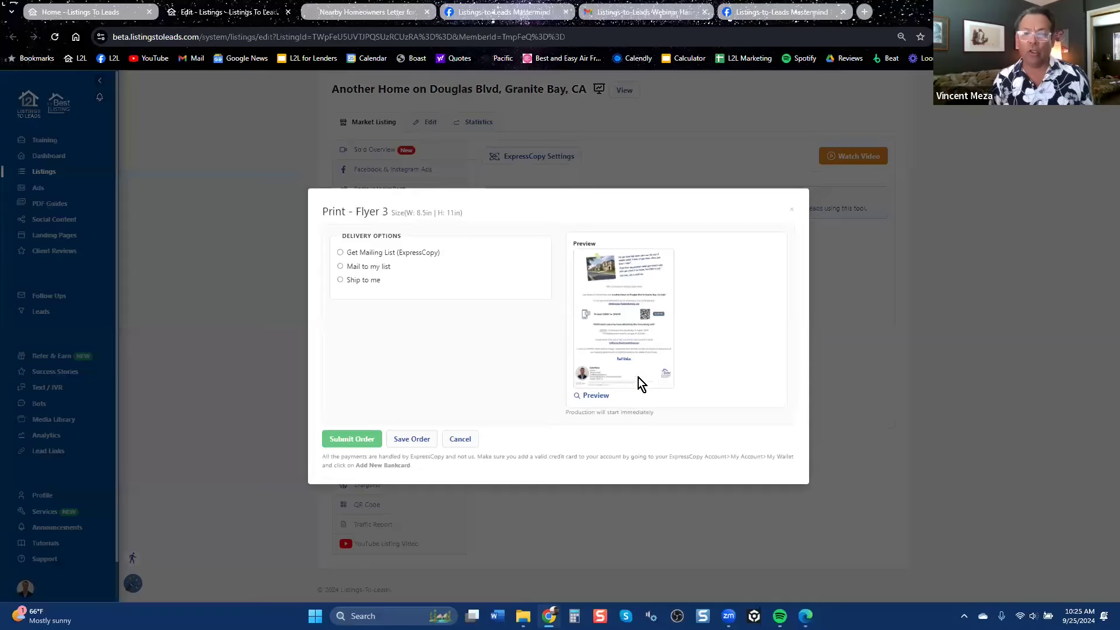
click(375, 253)
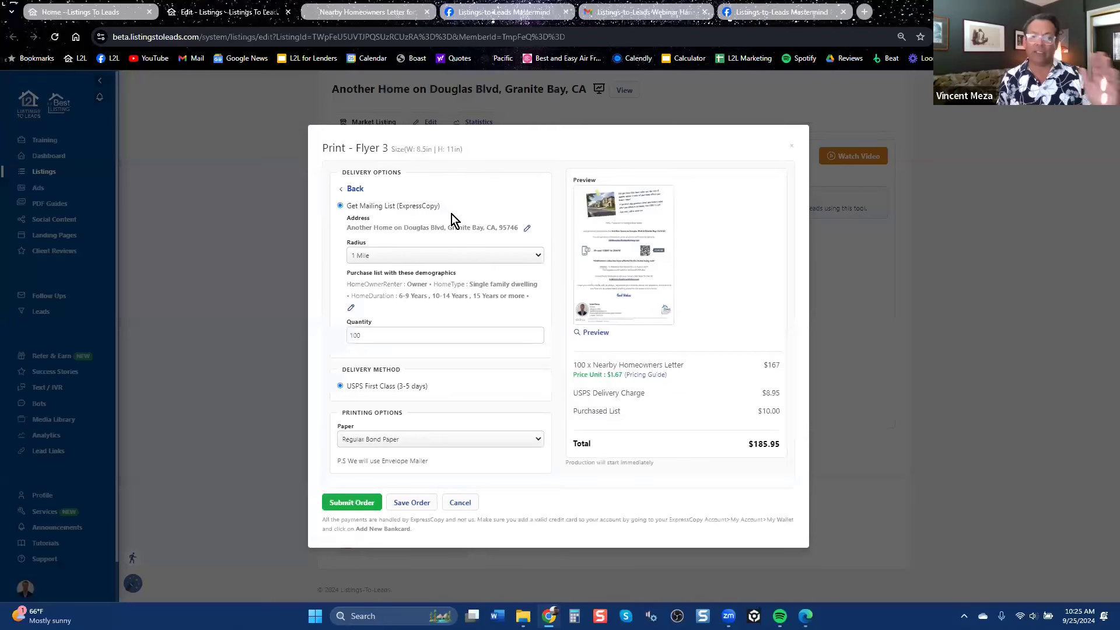
Step: Review the mailing radius choices, keep 1 Mile, examine the purchase list demographics, and close the print order without submitting it
click(421, 257)
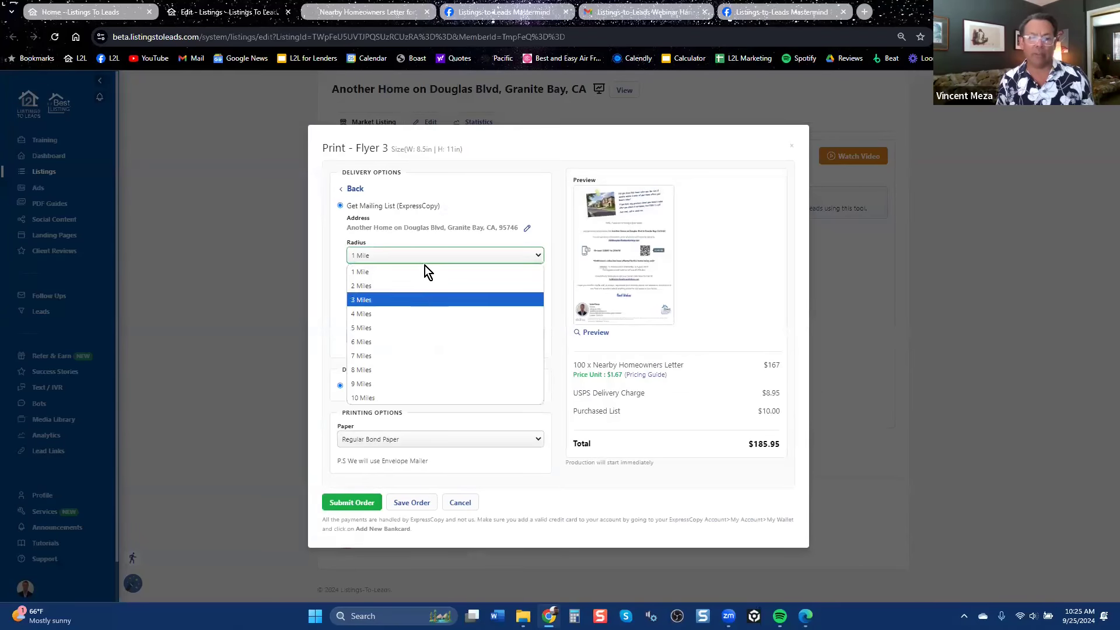
click(432, 266)
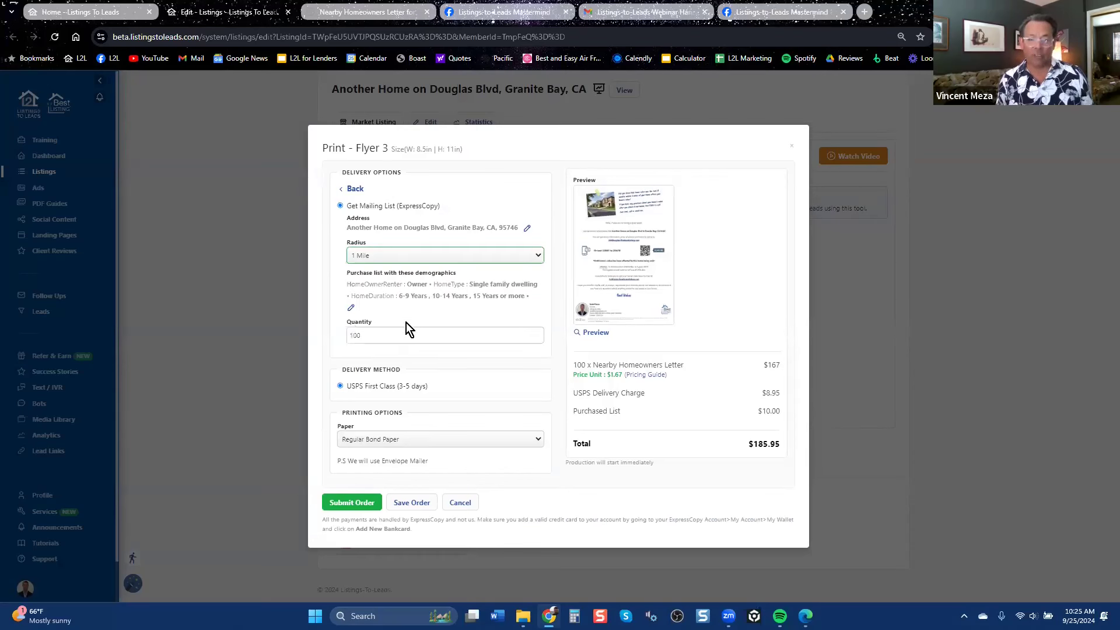
click(352, 503)
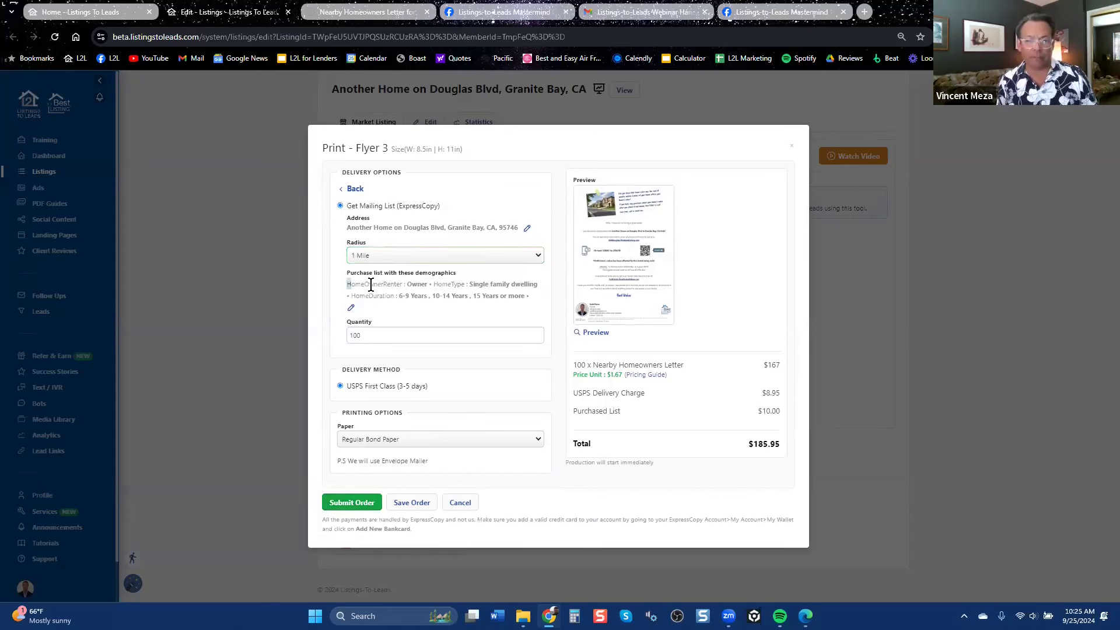
drag(371, 284, 496, 300)
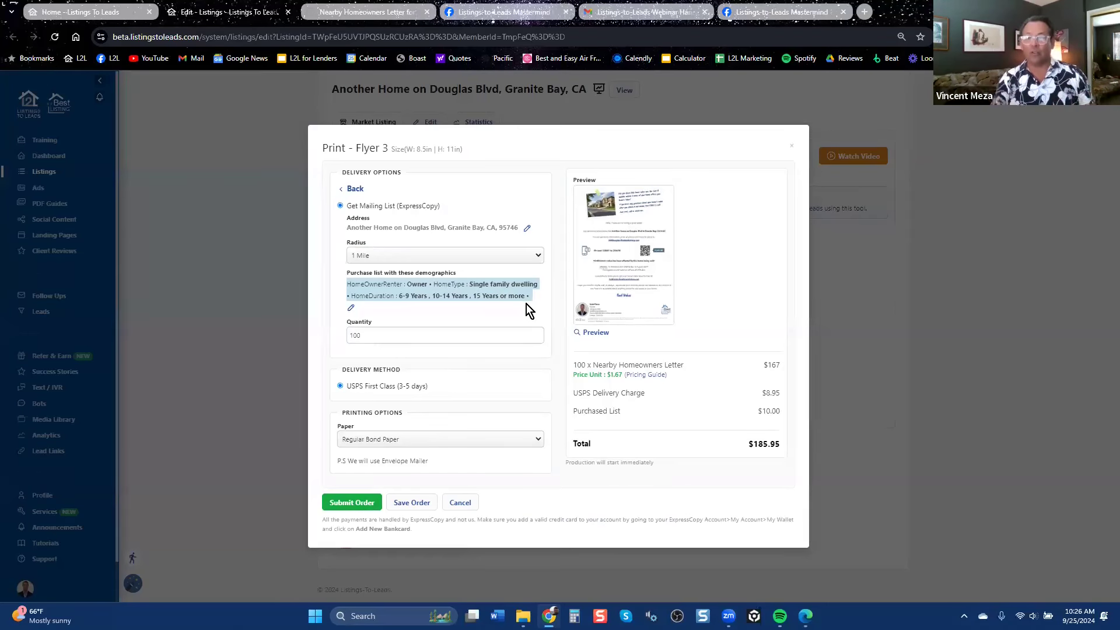
click(796, 150)
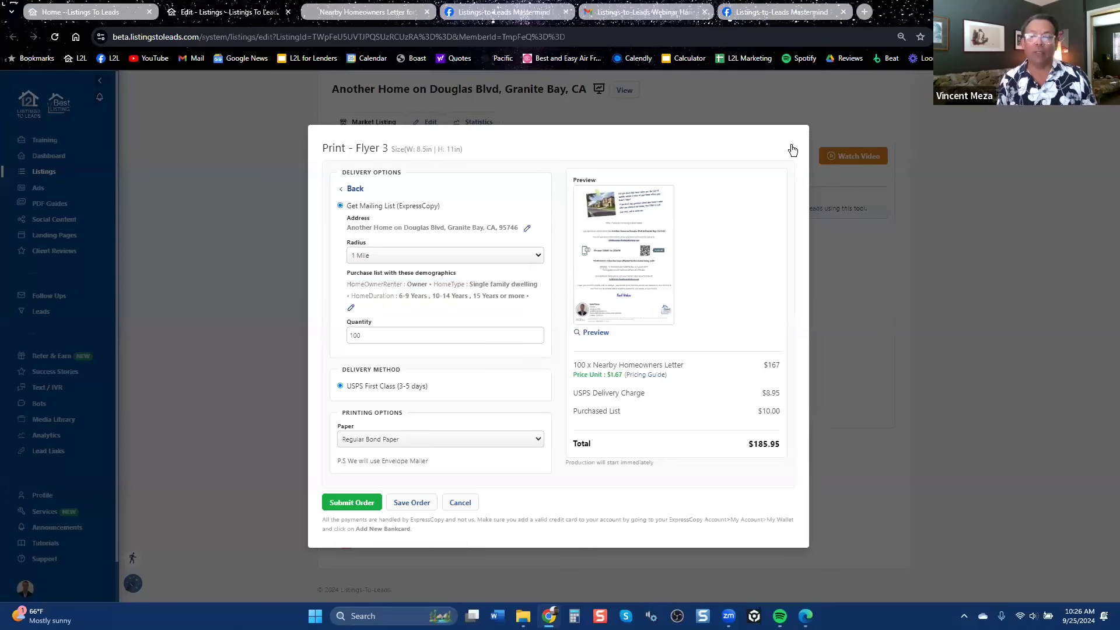
click(791, 145)
Step: Switch to the Facebook mastermind group post about the JUST SOLD mailer and view its letter, return-address and envelope photos
click(788, 17)
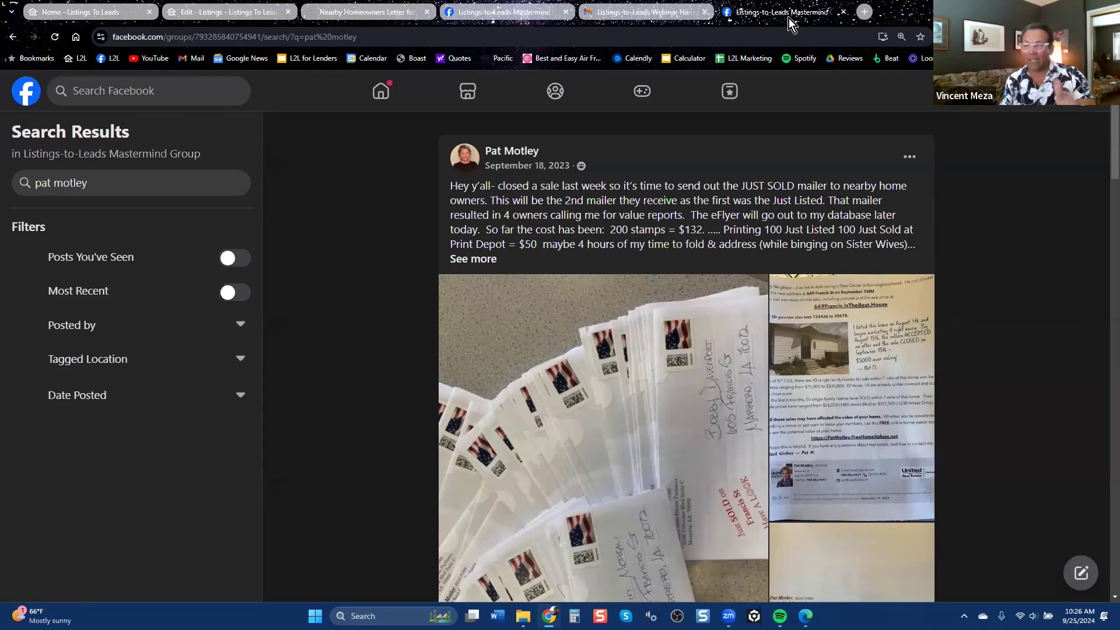
click(844, 382)
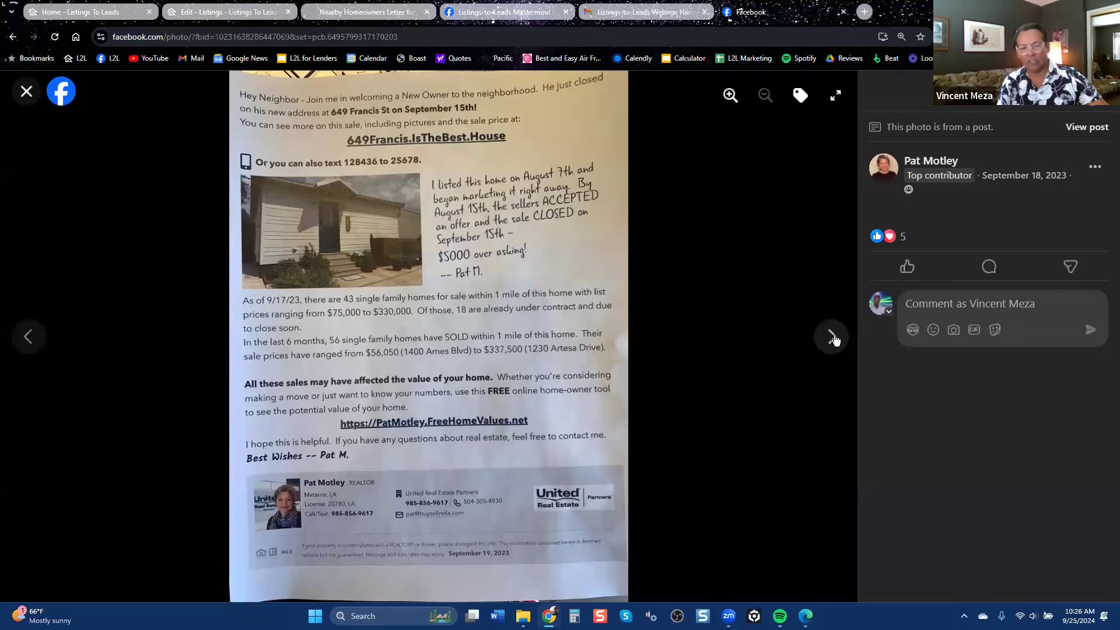
click(832, 336)
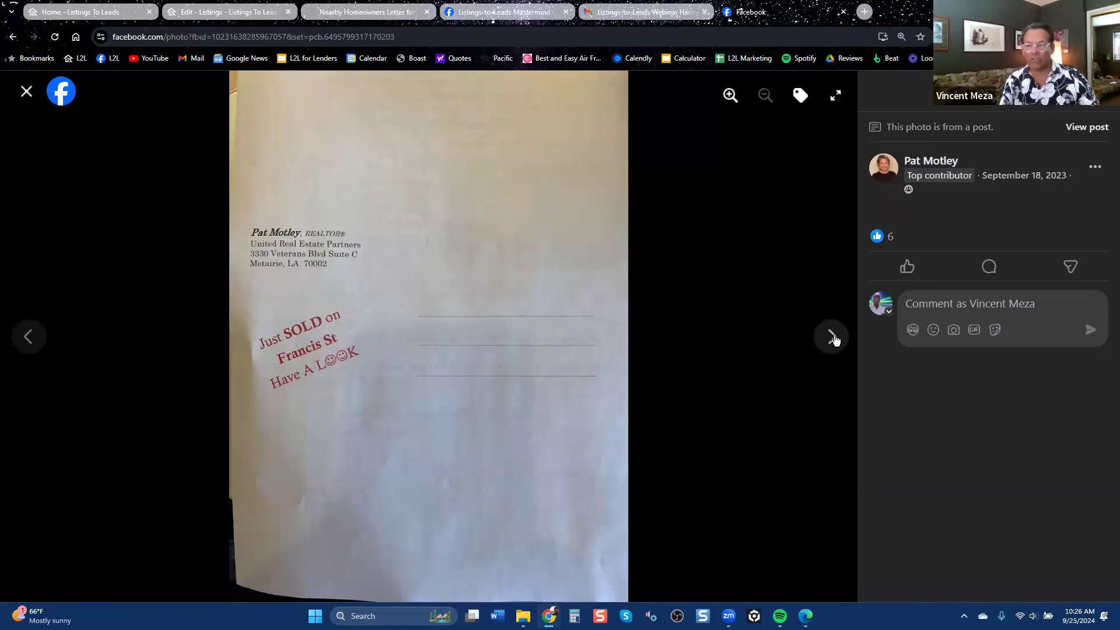
click(834, 340)
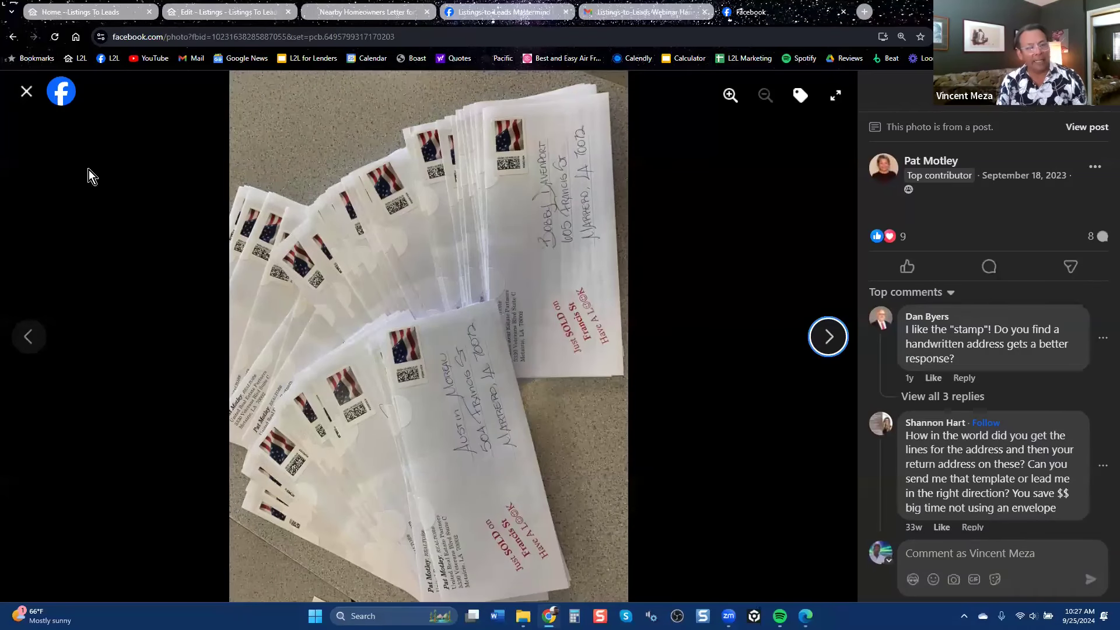
click(28, 92)
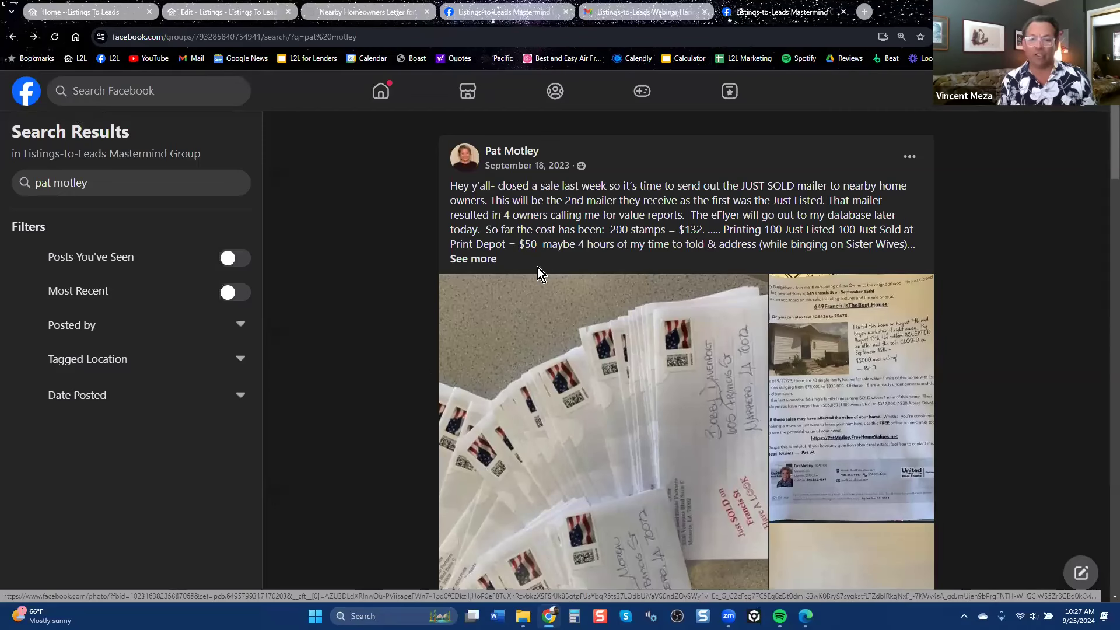
Step: Highlight "in 4 owners calling me for value reports." in the mailer post and check who commented on it
drag(492, 215, 687, 217)
scroll(770, 403, down, 3)
scroll(770, 403, down, 3)
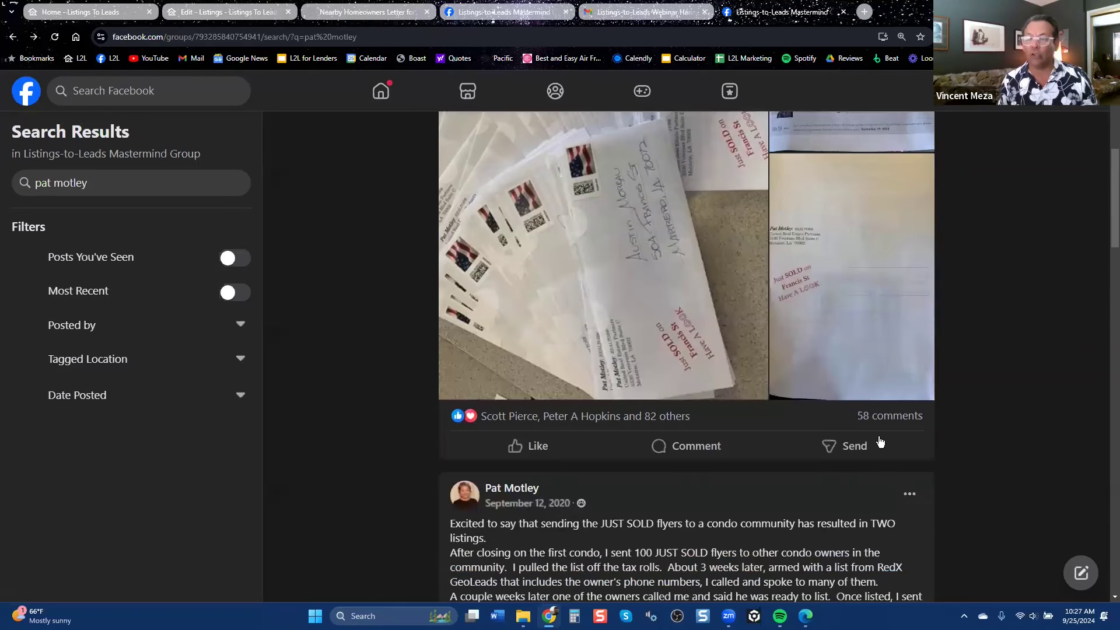
mouse_move(903, 419)
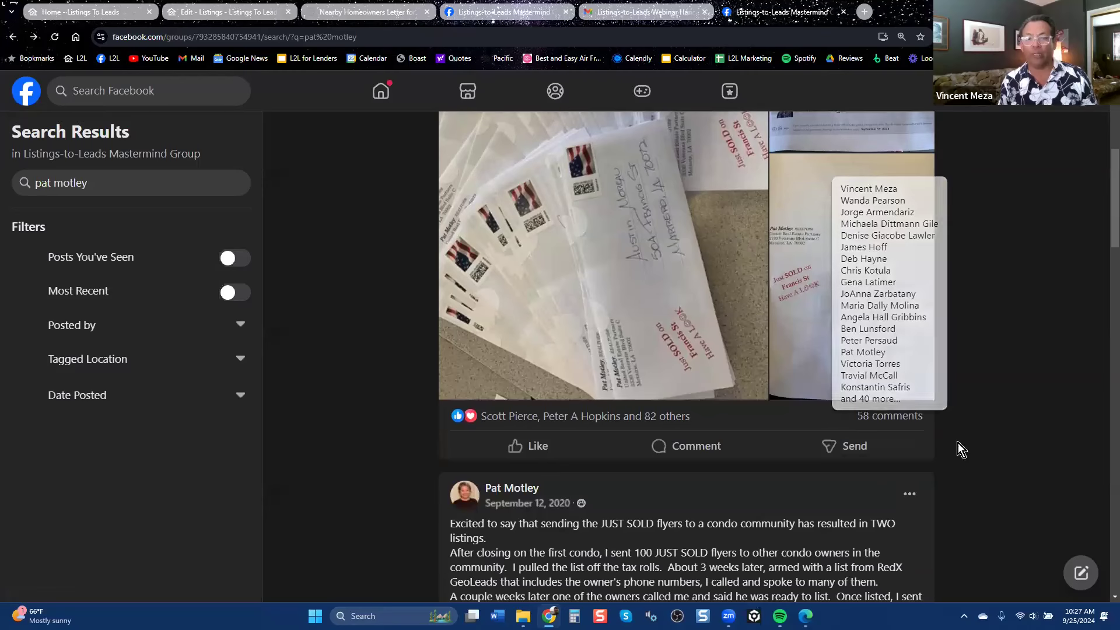
scroll(805, 355, up, 6)
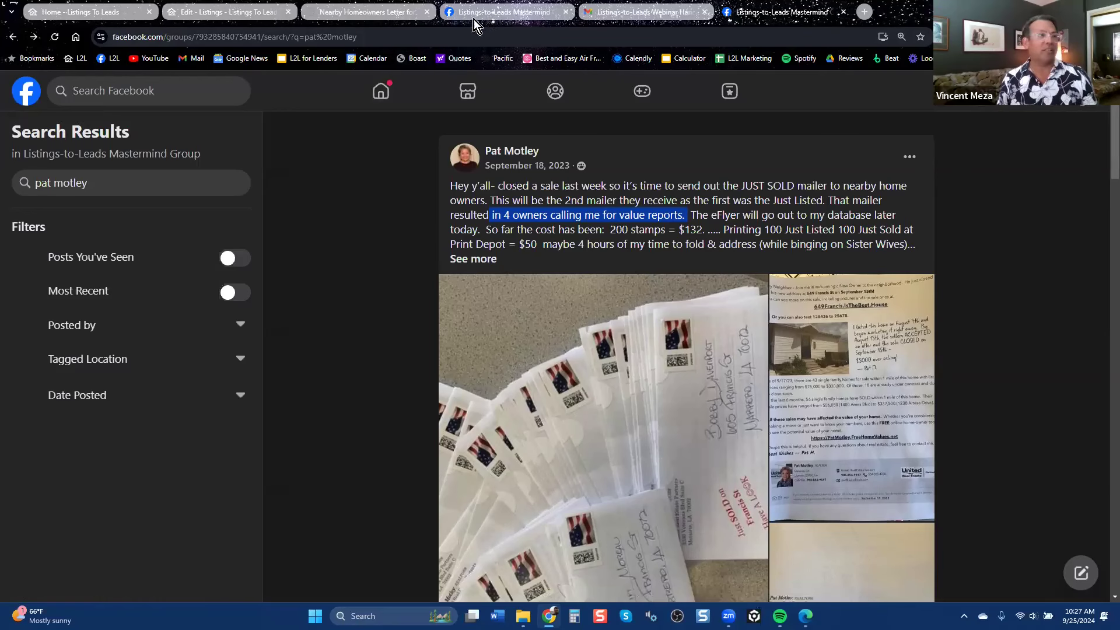
Step: Switch back to the Listings-to-Leads dashboard and look over its listings, email blasts, and Pending & Just Sold Listings section
click(110, 16)
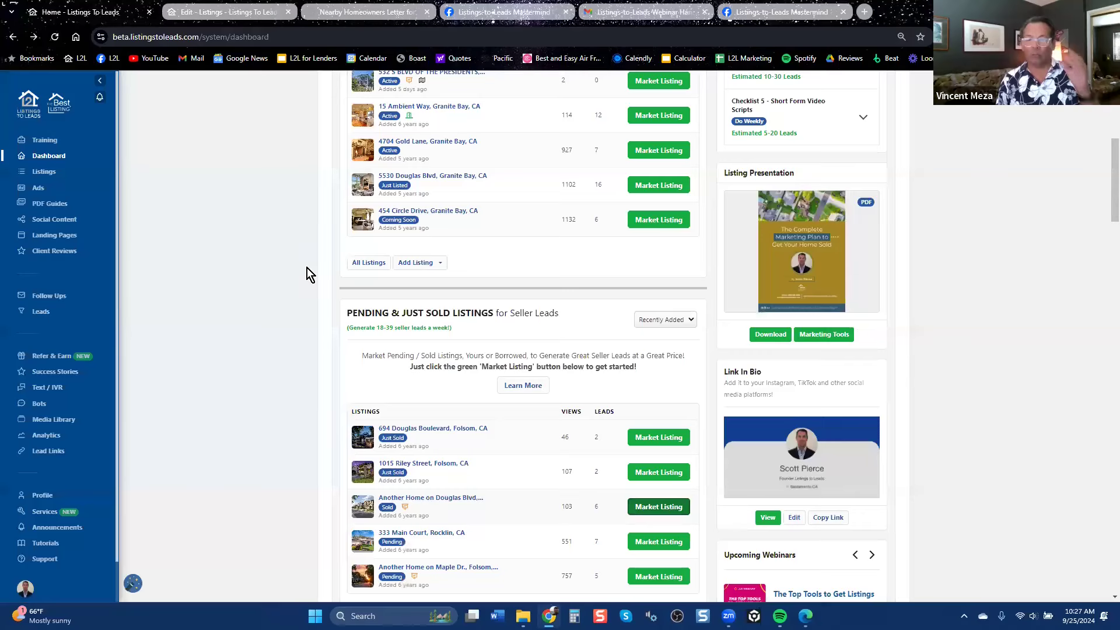
scroll(307, 267, up, 6)
scroll(283, 313, down, 10)
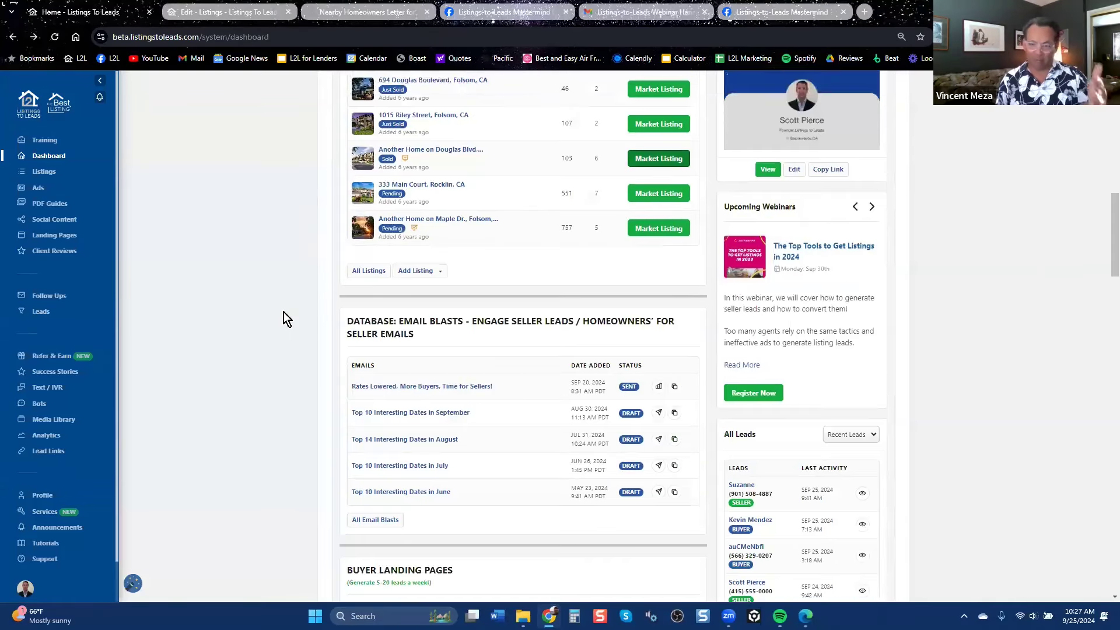
scroll(283, 313, up, 5)
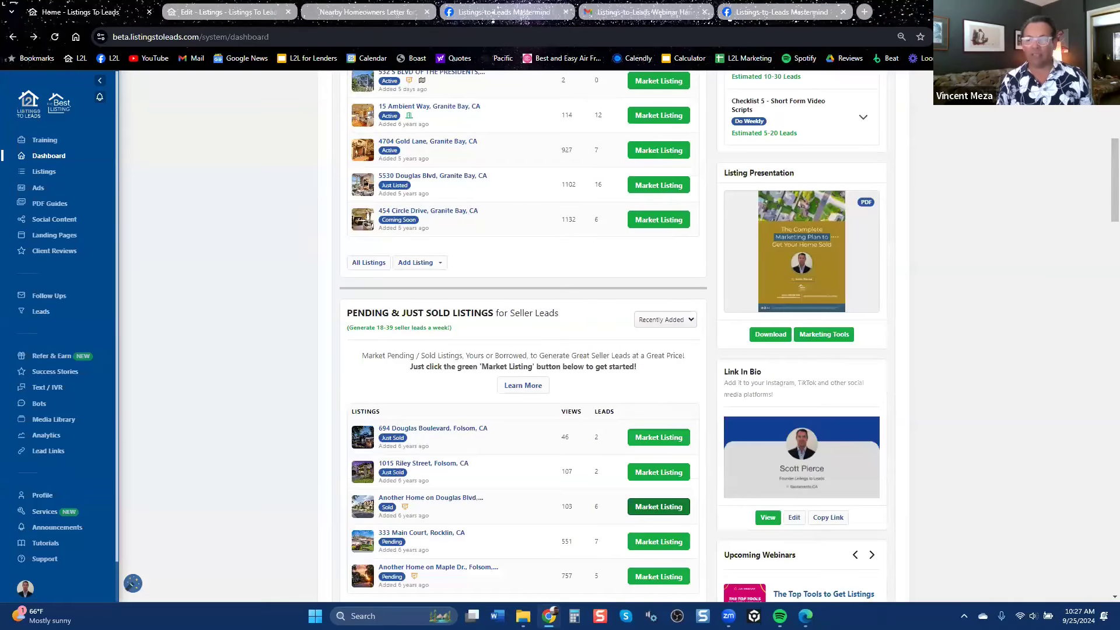
drag(1107, 179, 1106, 170)
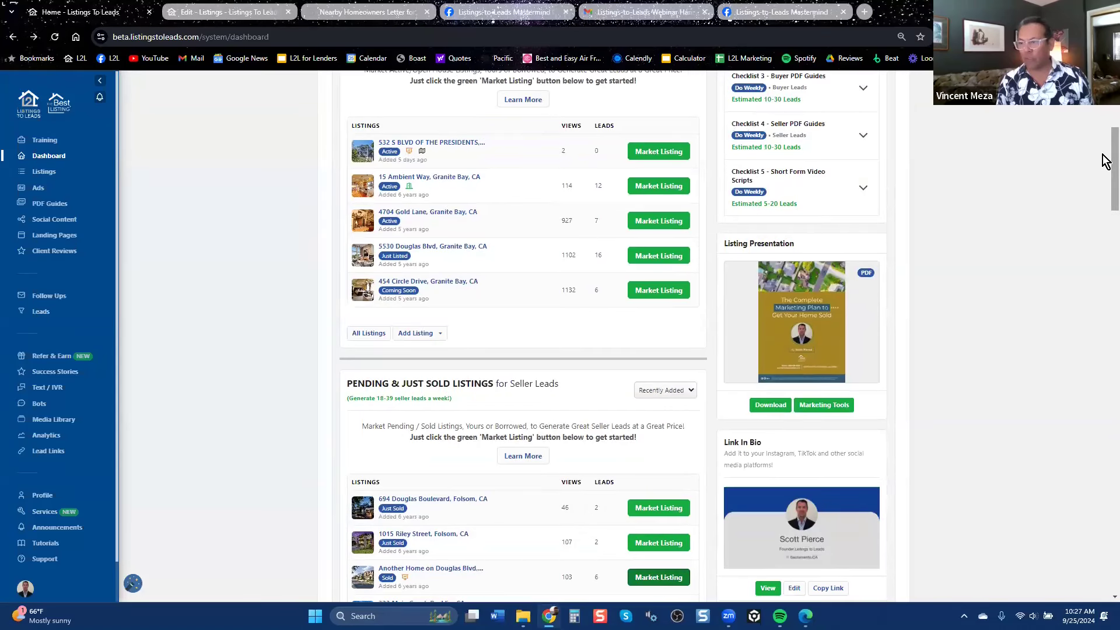
drag(1106, 163, 1106, 210)
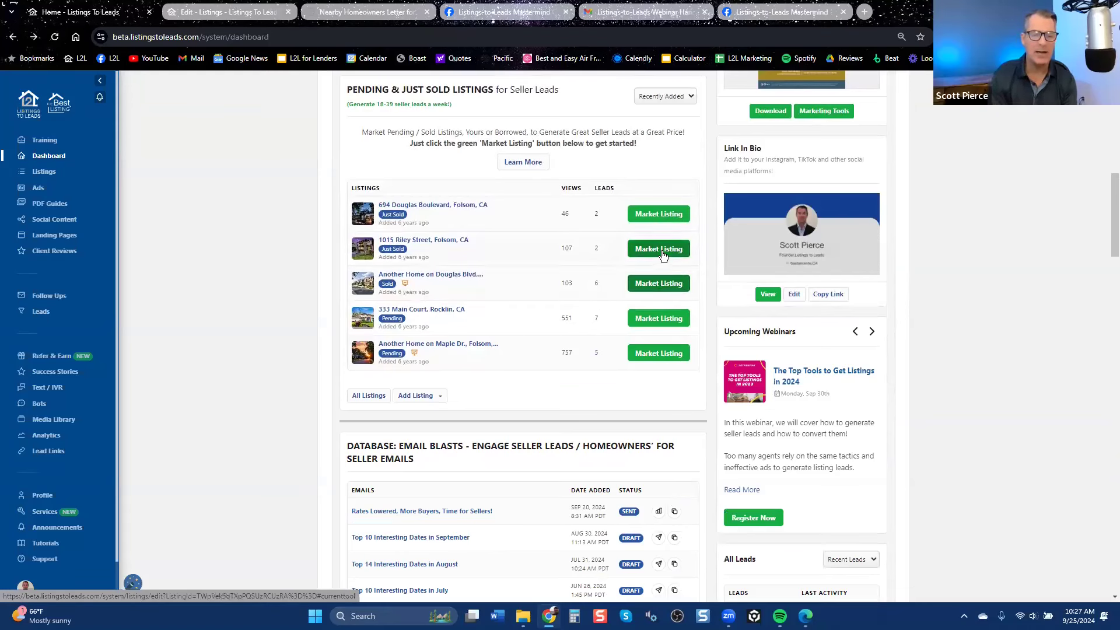
Step: Open the marketing options for the just-sold Douglas Boulevard listing in Folsom and preview both sides of Jumbo Postcard 1
click(662, 213)
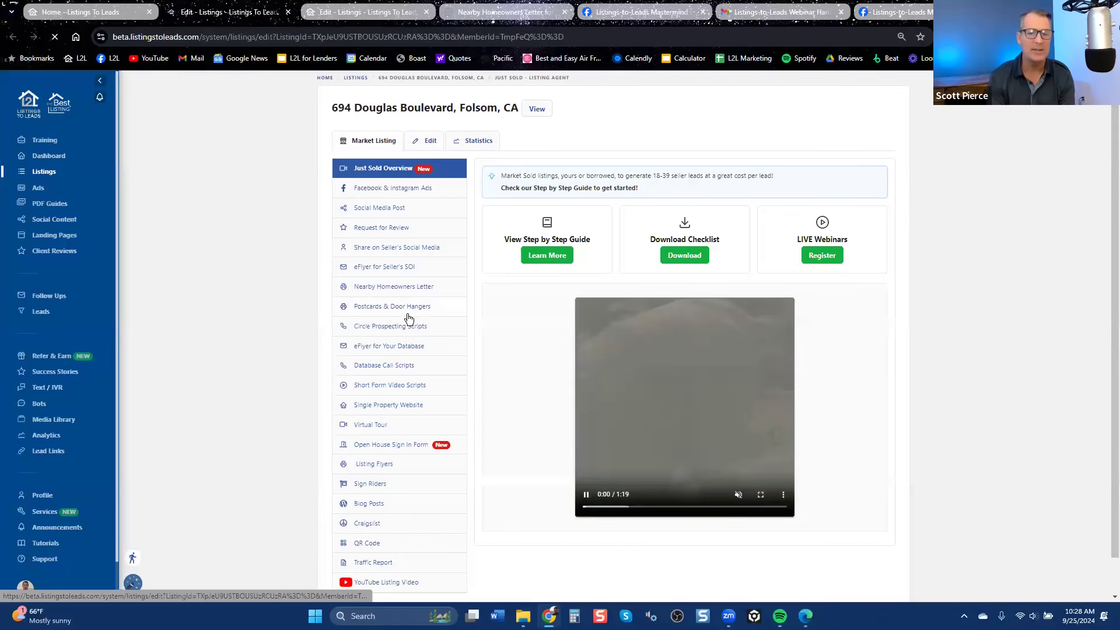
click(402, 310)
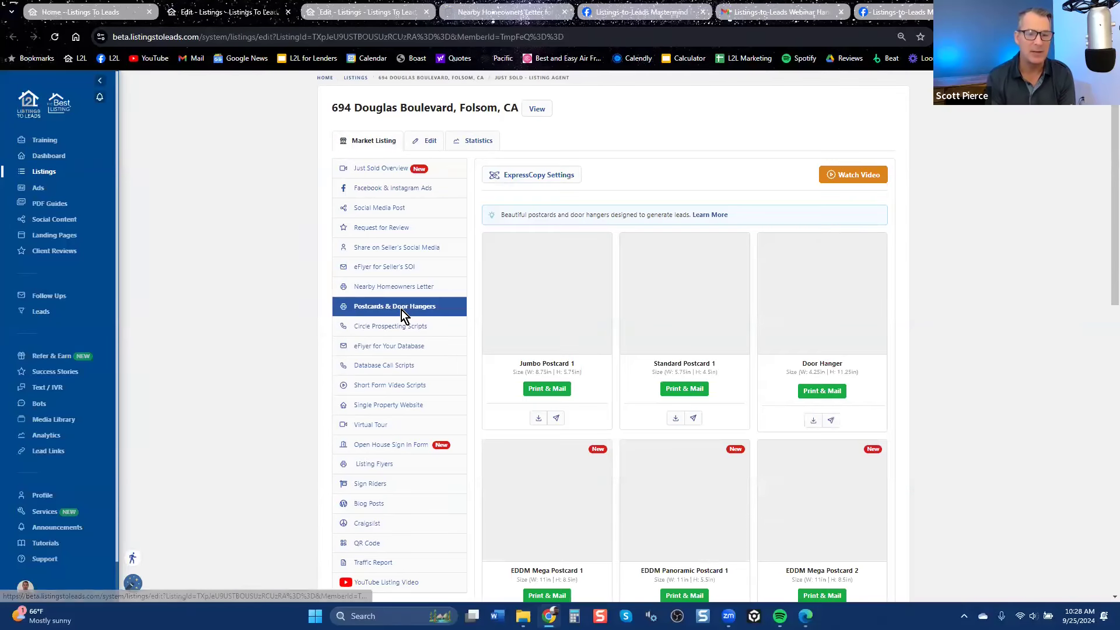
mouse_move(523, 274)
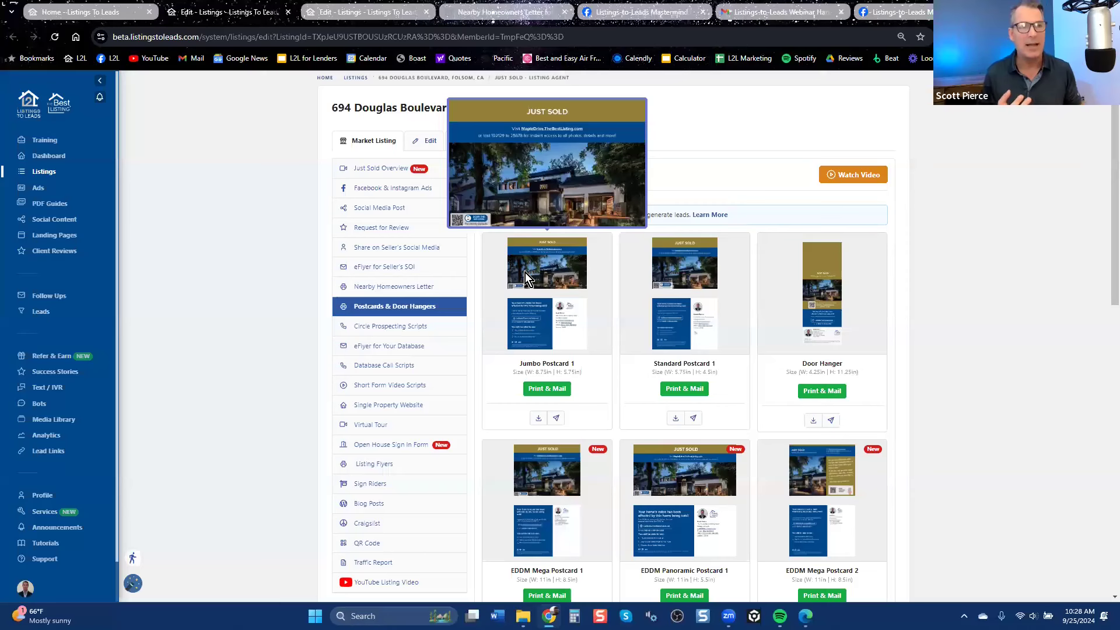
mouse_move(537, 310)
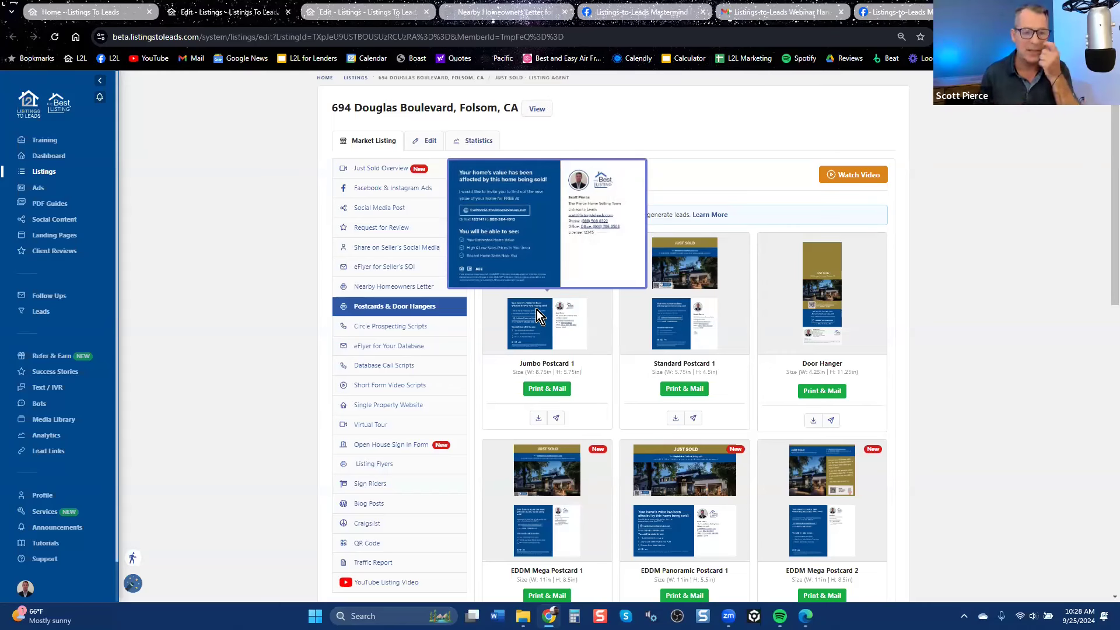
Step: Show the eFlyer for Your Database and read its preview through to the free home value link and signature
click(404, 346)
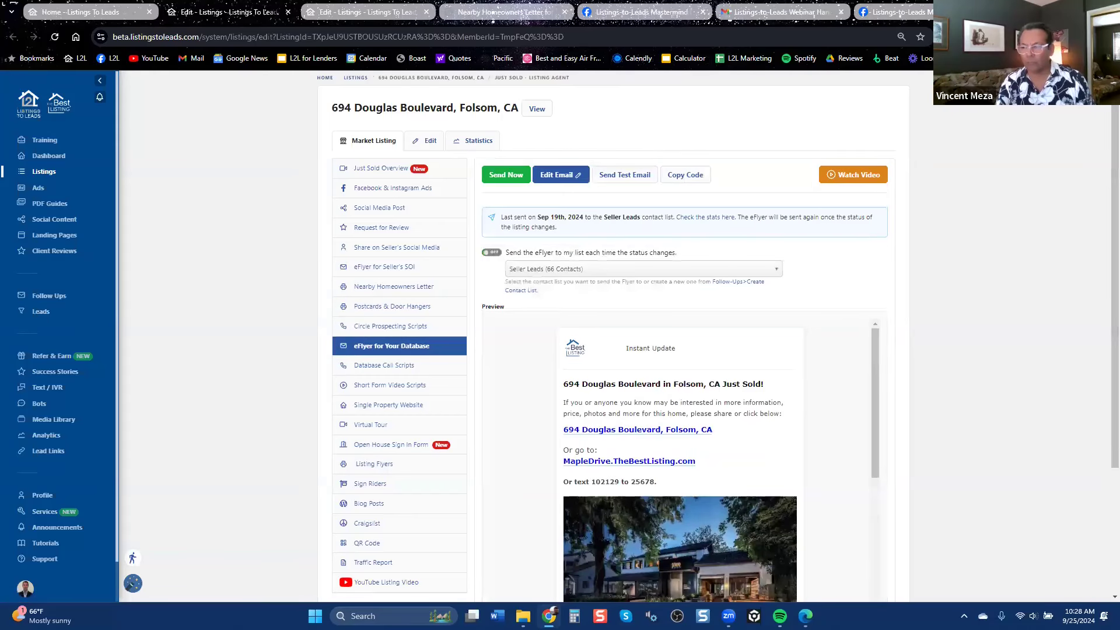
scroll(932, 288, down, 3)
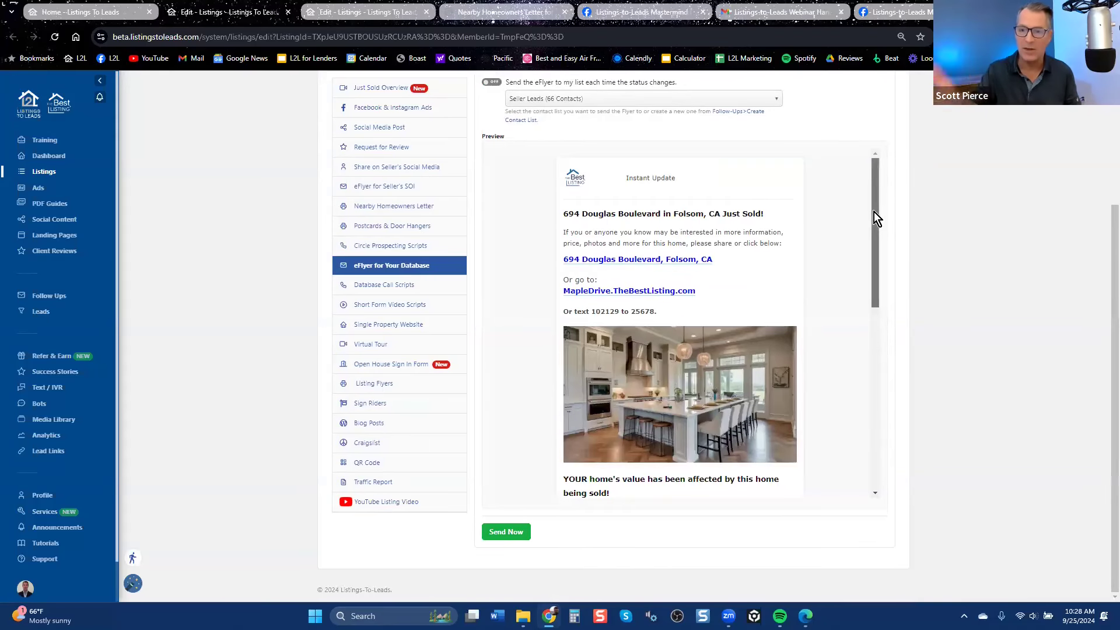
scroll(874, 219, down, 1)
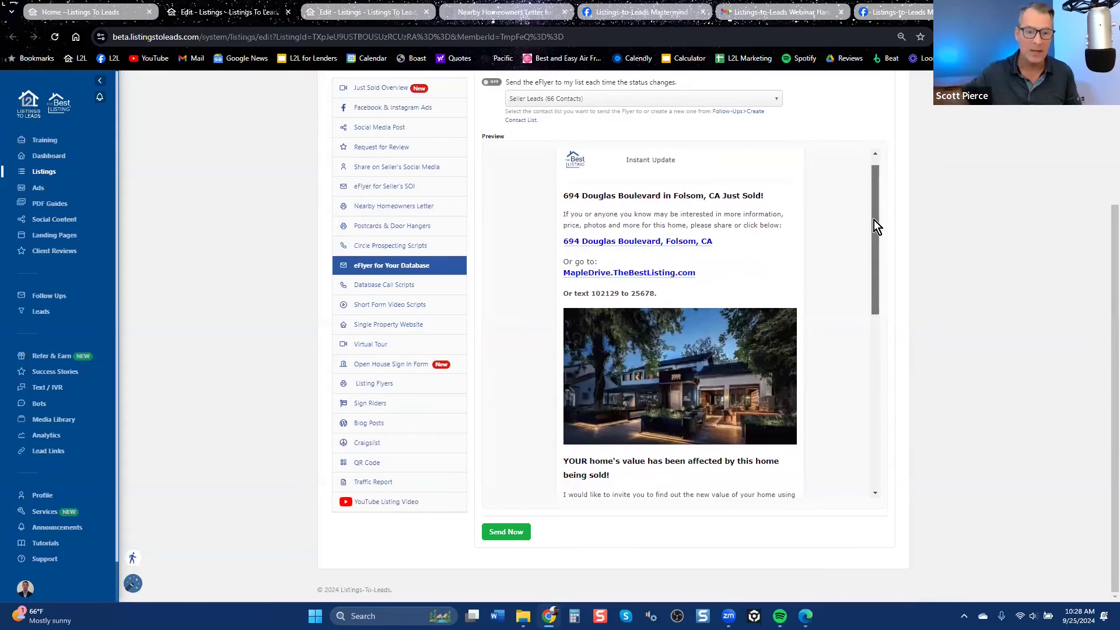
drag(873, 220, 879, 342)
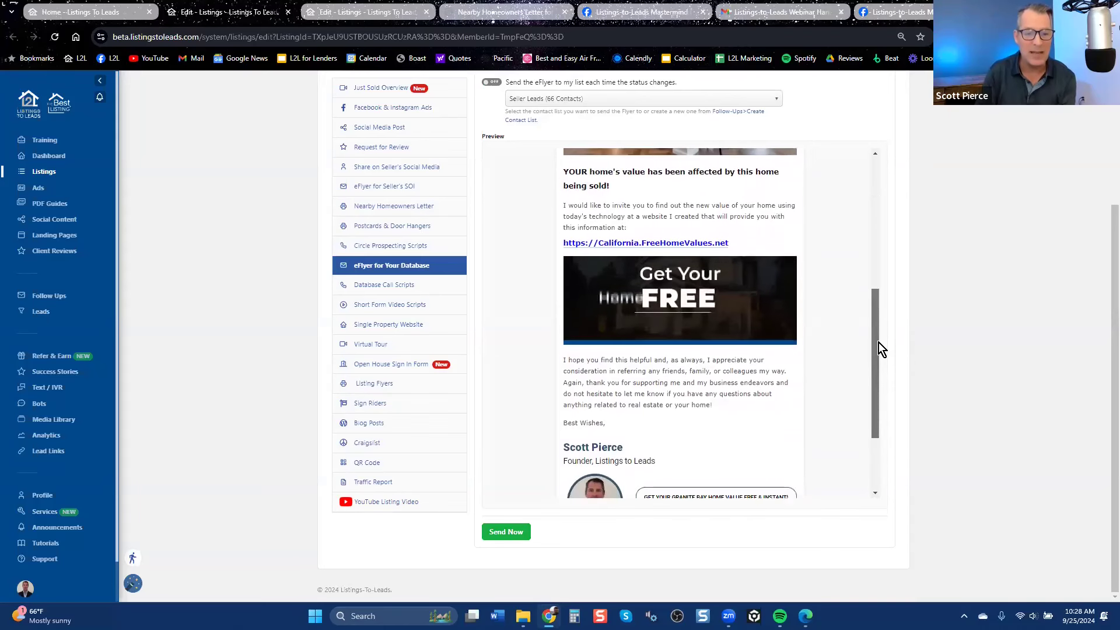
Step: Review the Short Form Video Scripts and the Database Call Scripts for the Folsom listing
click(392, 306)
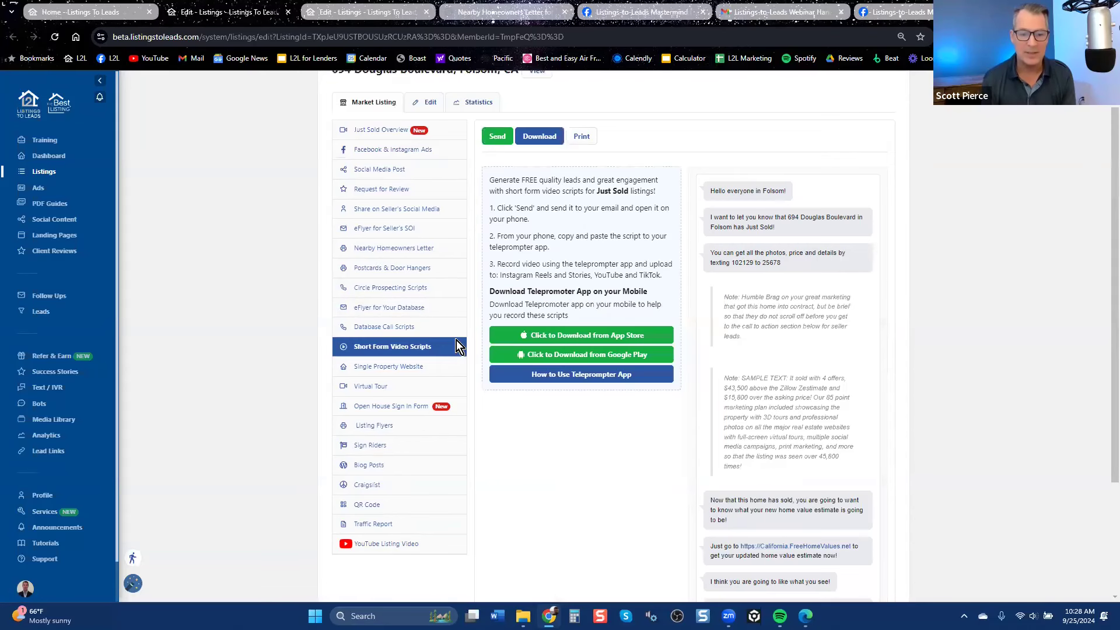
click(402, 328)
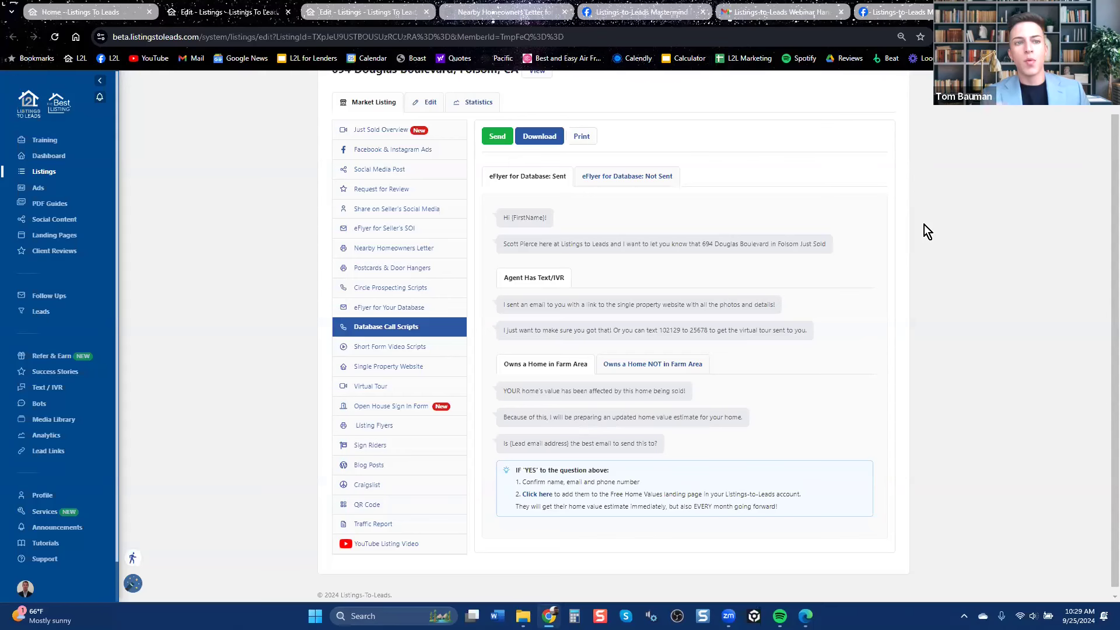
Step: Show the Folsom listing's Social Media Post options and review the Facebook post preview
scroll(656, 326, up, 1)
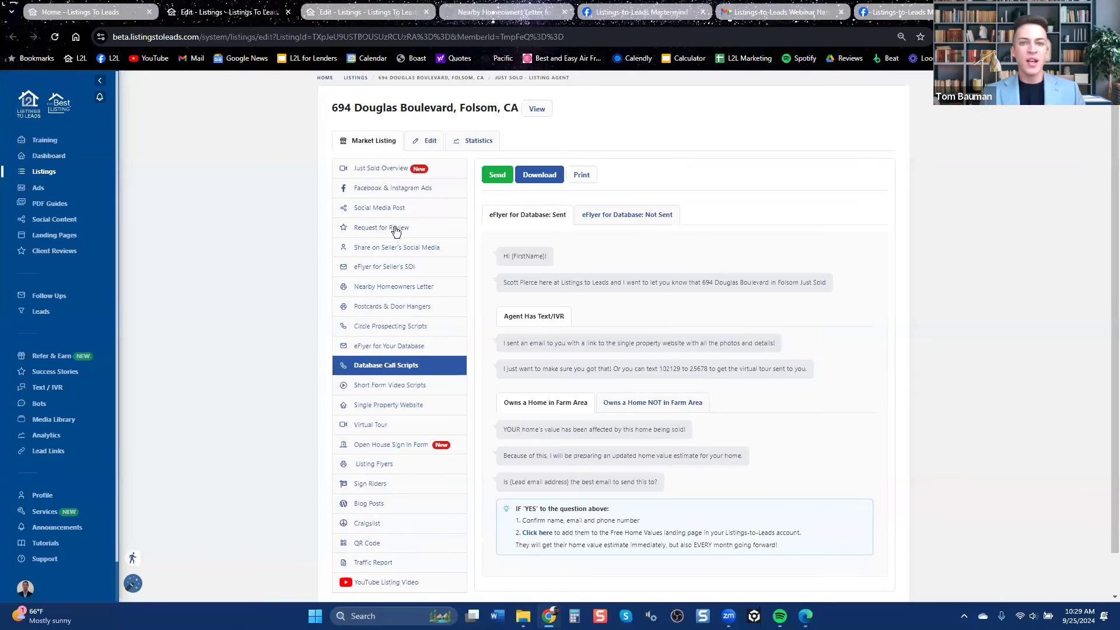
click(388, 208)
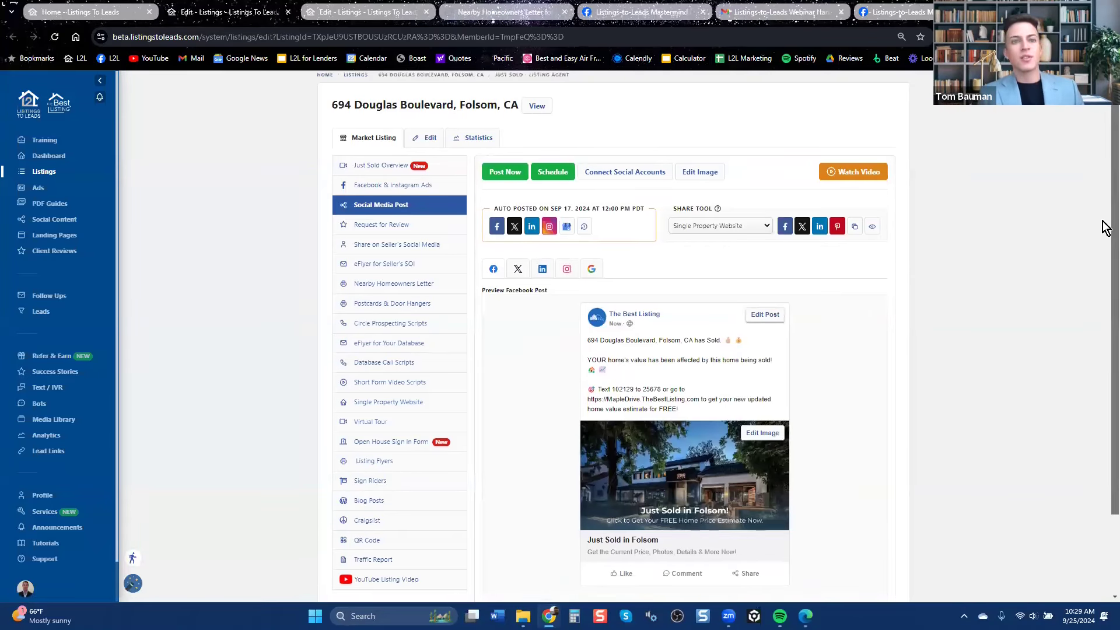
scroll(1106, 257, down, 2)
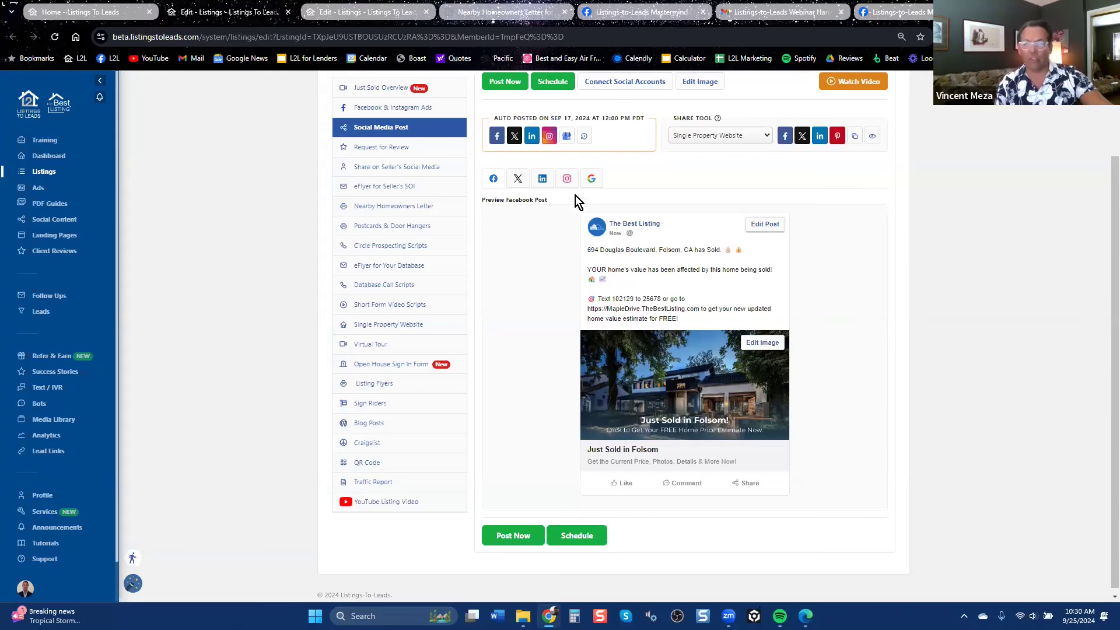
Step: Open the Folsom listing's auto-published LinkedIn post and follow its link to the property website, reading down to the marketing plan banner
click(531, 139)
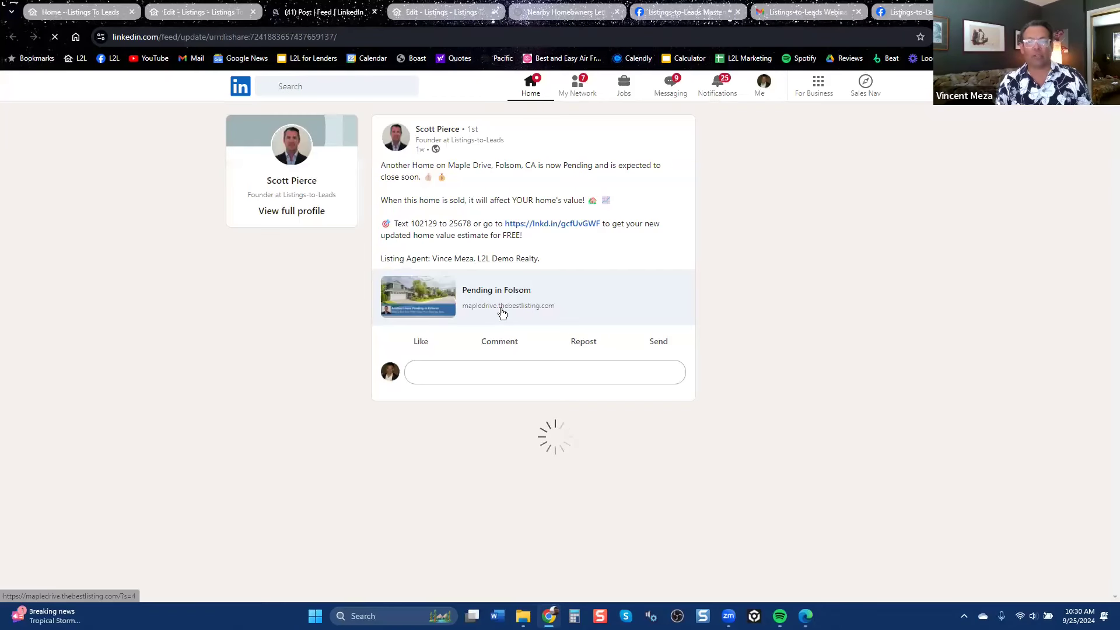
click(430, 292)
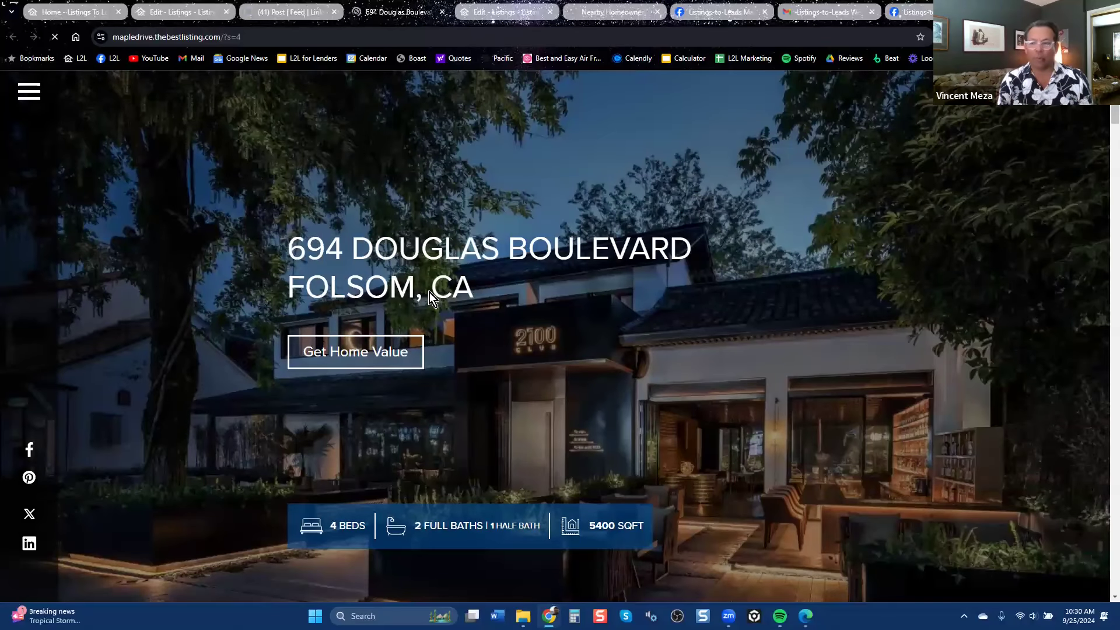
scroll(630, 377, down, 10)
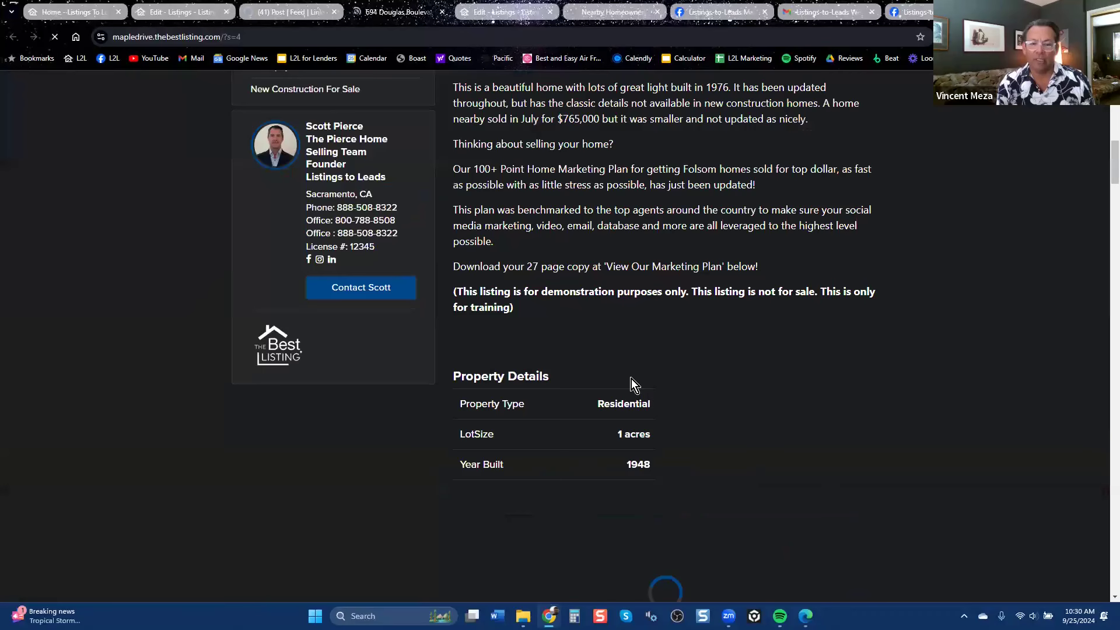
scroll(671, 397, down, 5)
scroll(733, 411, down, 6)
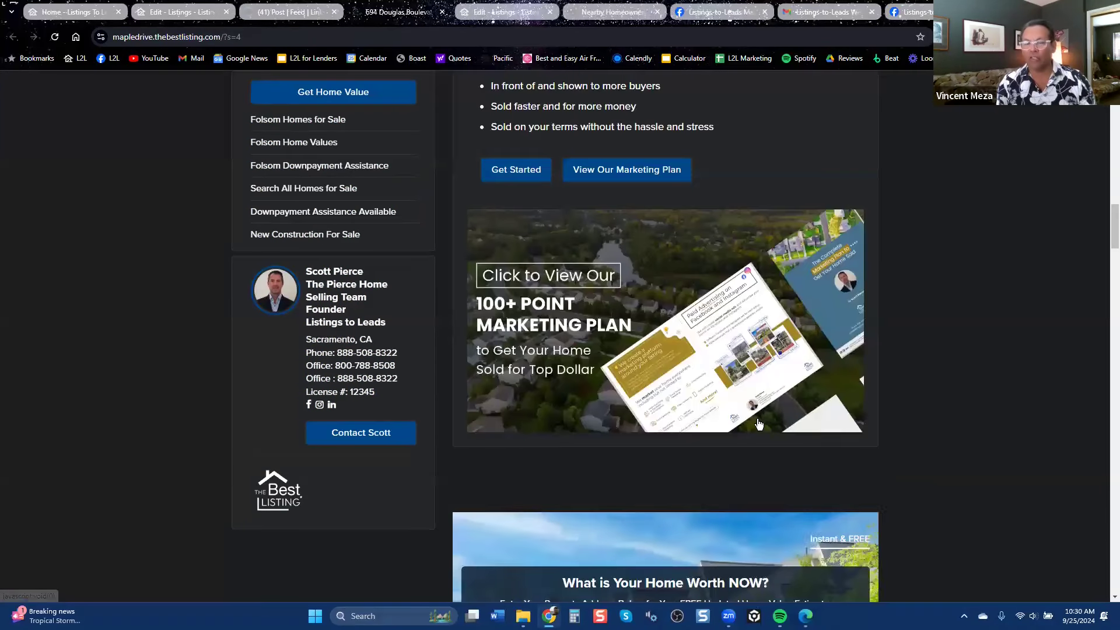
Step: Review the property website's home value estimate form and the free guides in the Real Estate Resource Center
scroll(834, 418, down, 3)
scroll(840, 419, down, 3)
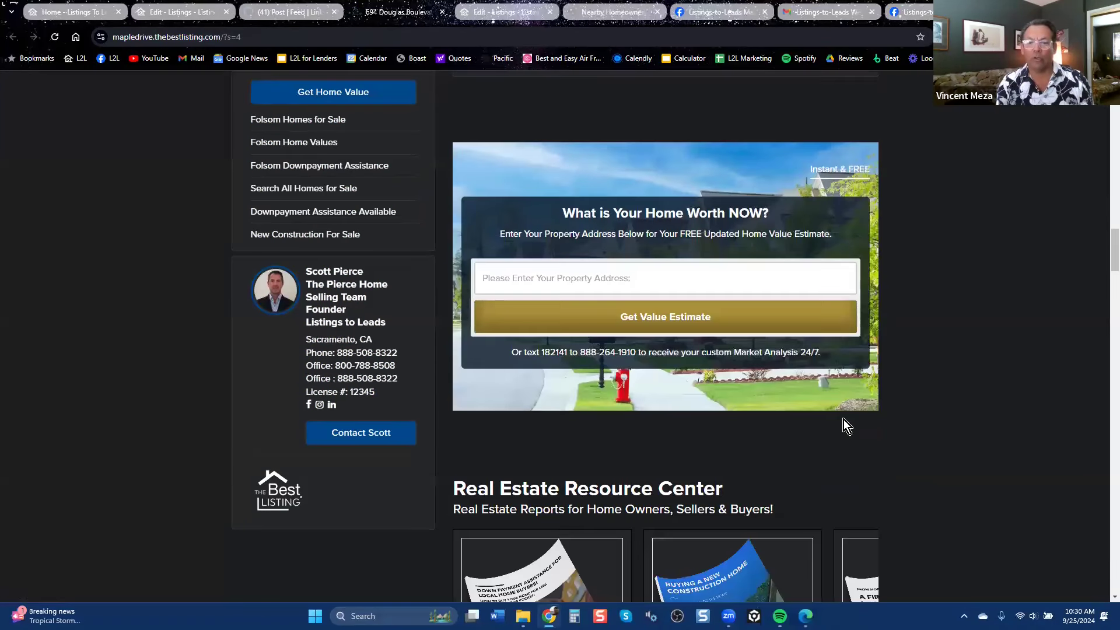
scroll(893, 428, down, 6)
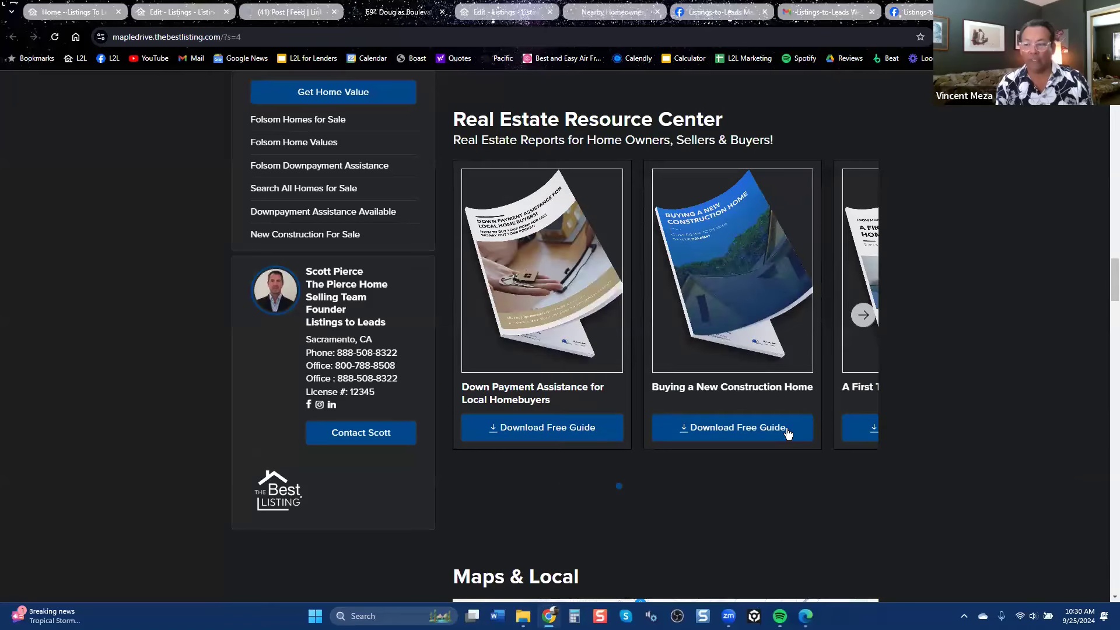
scroll(863, 439, up, 12)
scroll(864, 453, down, 6)
scroll(864, 454, up, 6)
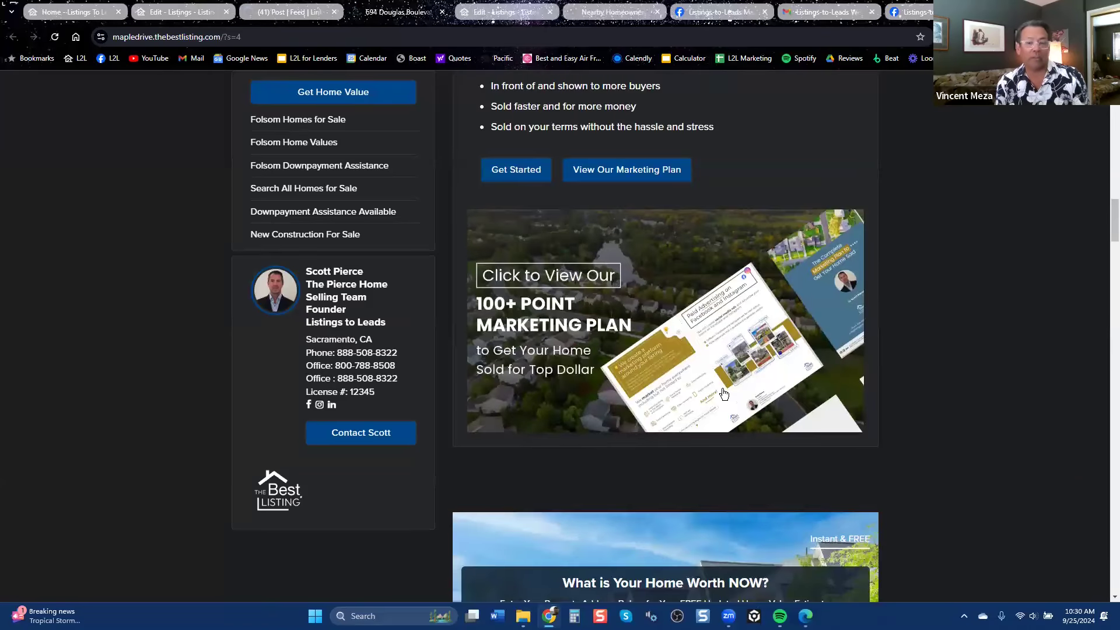
scroll(726, 391, up, 7)
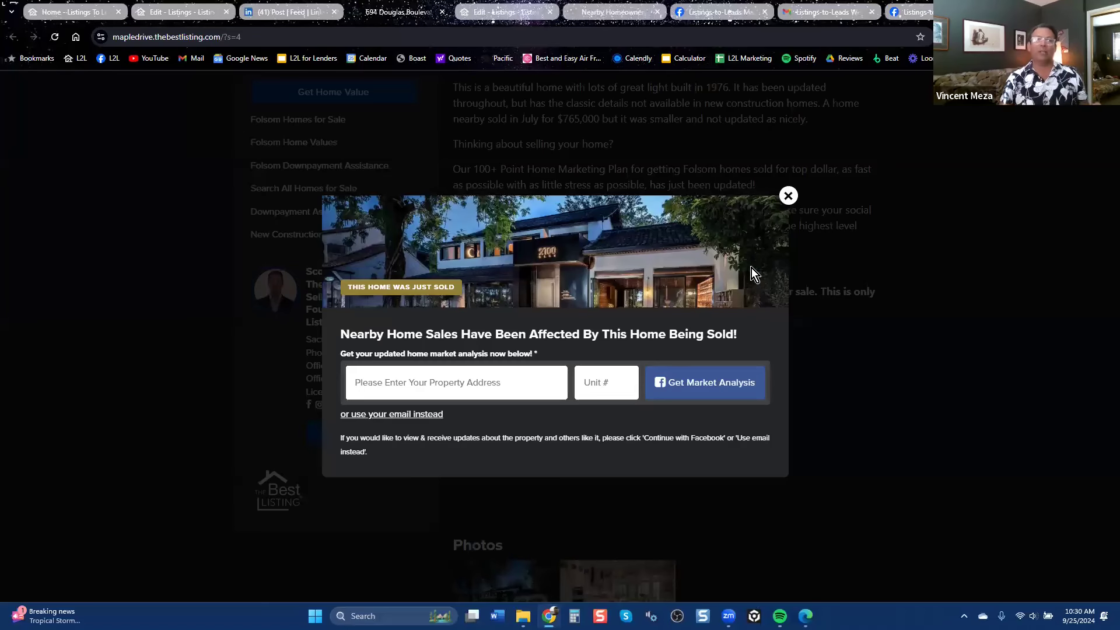
Step: Return to the Listings-to-Leads dashboard and limit it to the Generate Seller Leads sections
click(192, 13)
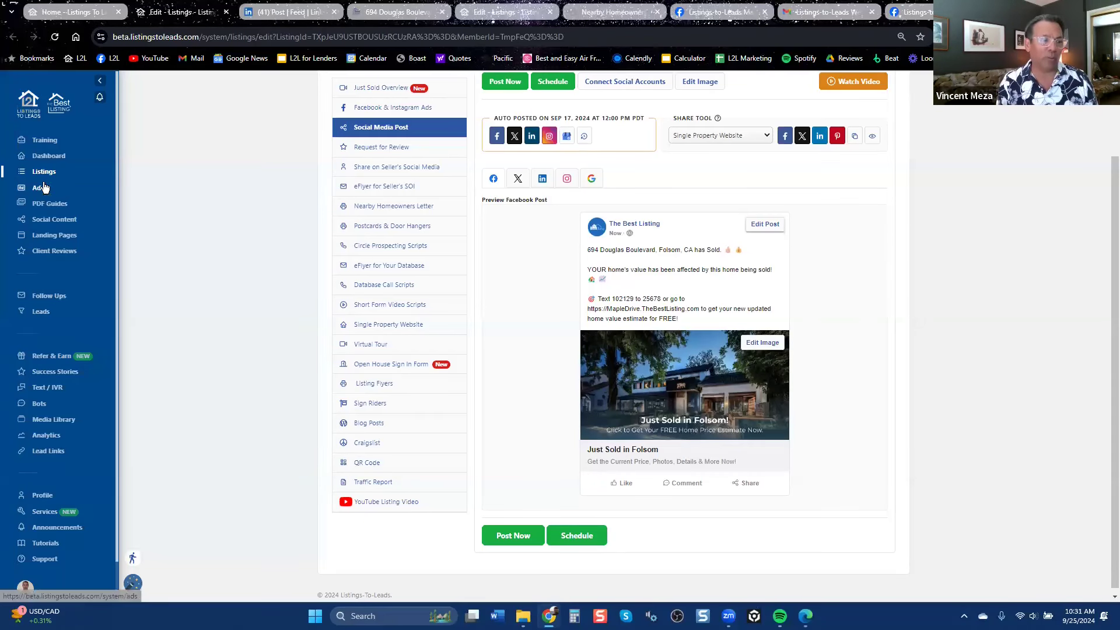
click(49, 157)
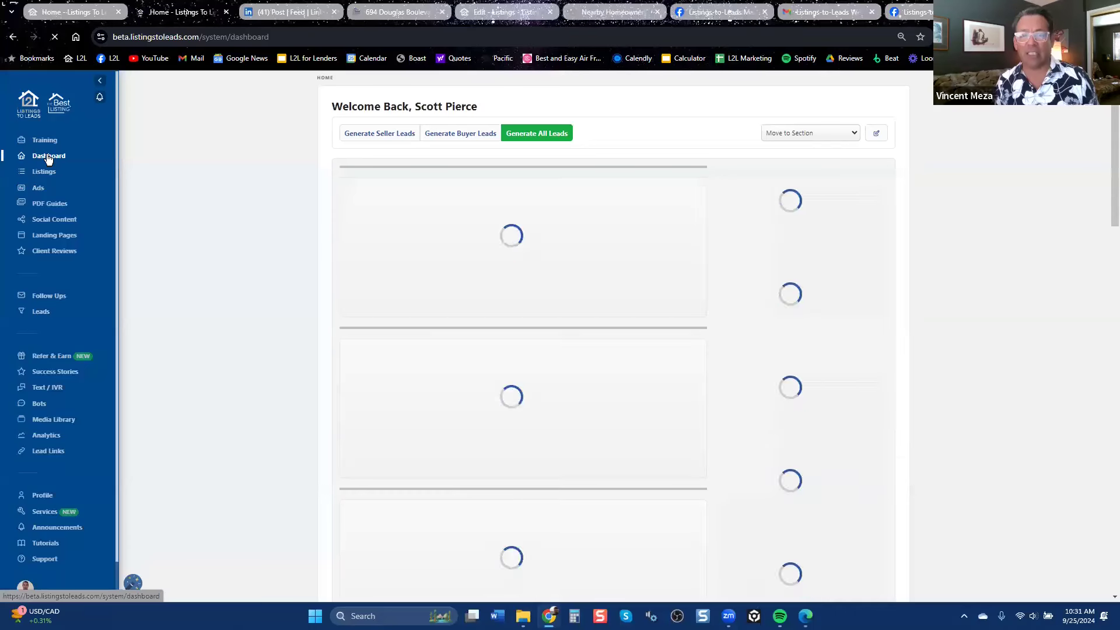
click(366, 136)
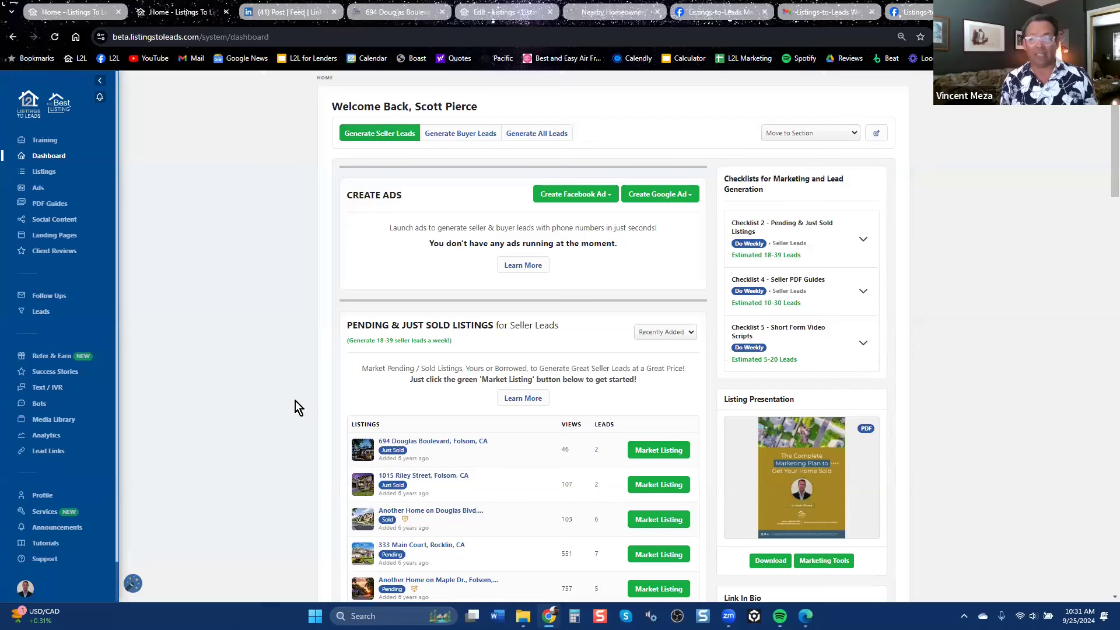
Step: Open the marketing tools of the Free Home Values seller landing page and choose its eFlyer for Database
scroll(294, 401, down, 6)
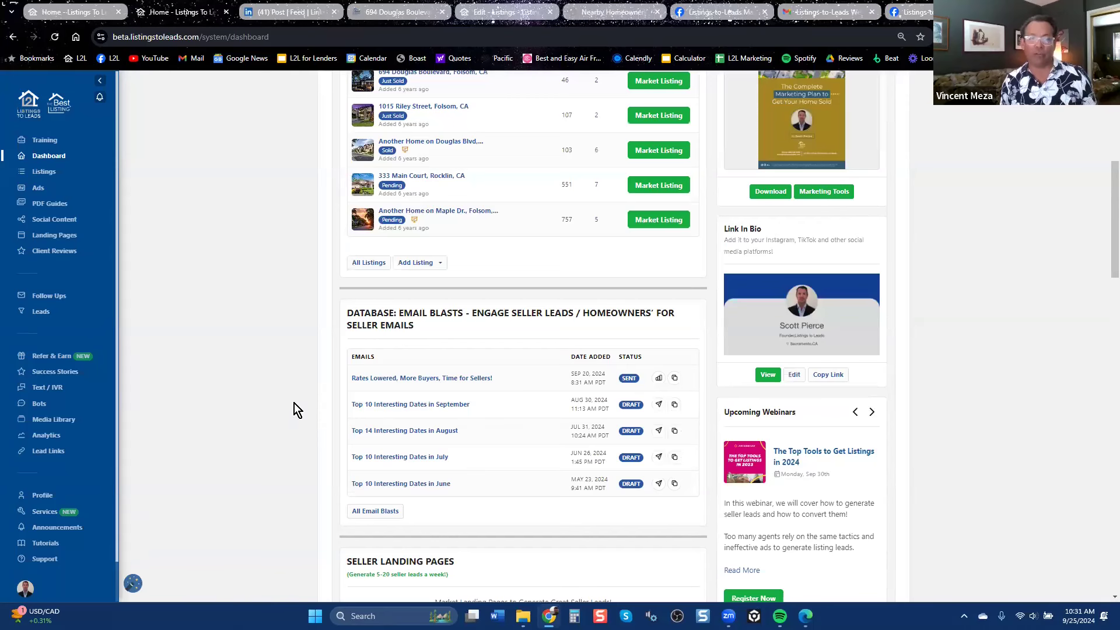
scroll(295, 404, down, 6)
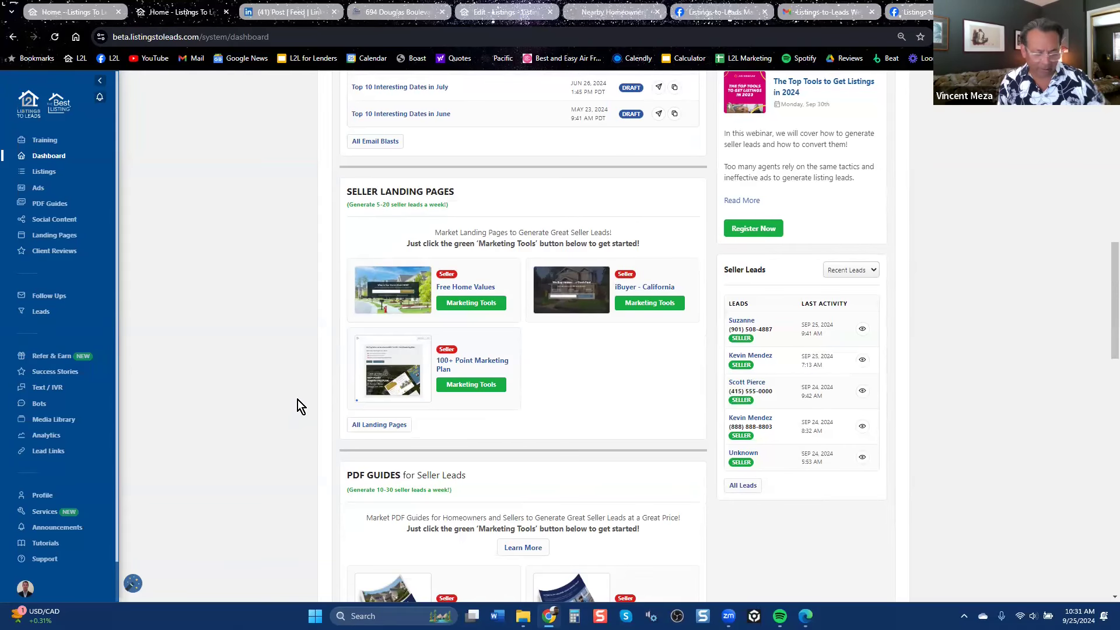
click(472, 307)
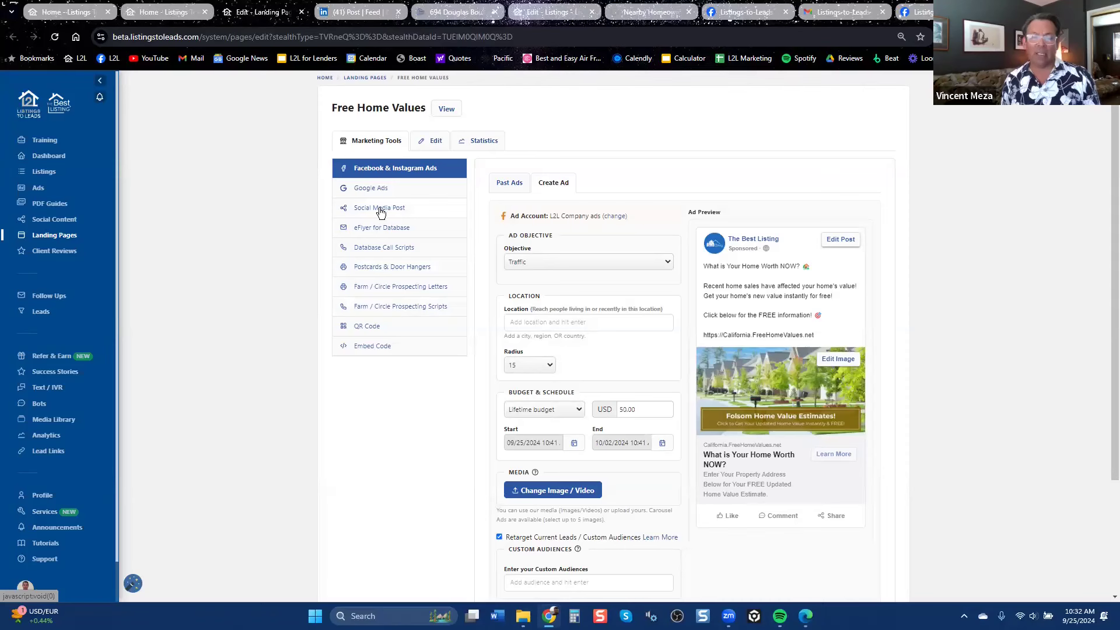
click(384, 231)
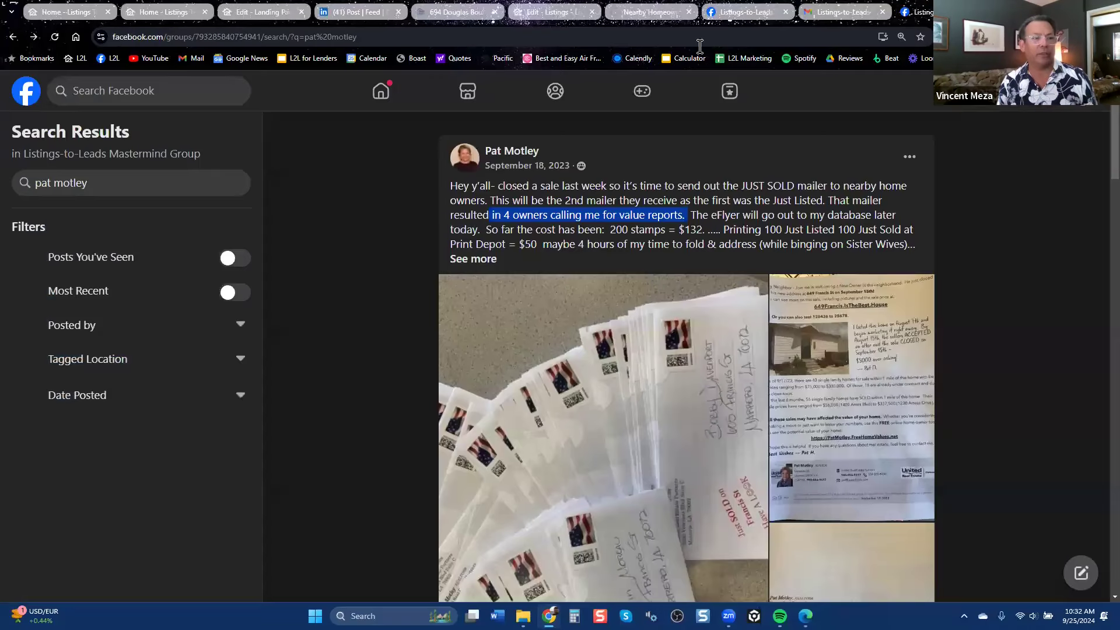
Step: Switch to YouTube and show the videos on the Listings-to-Leads channel
click(919, 16)
click(146, 58)
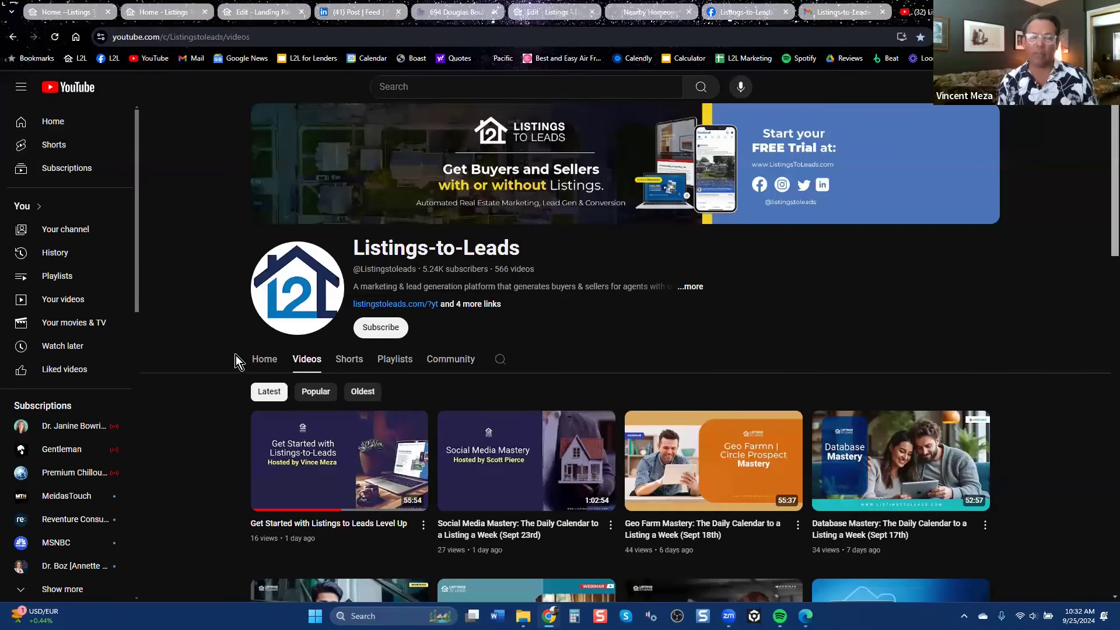
Step: Return to the Listings-to-Leads dashboard and look over its listings, email blast, landing page and ad creation sections
click(81, 13)
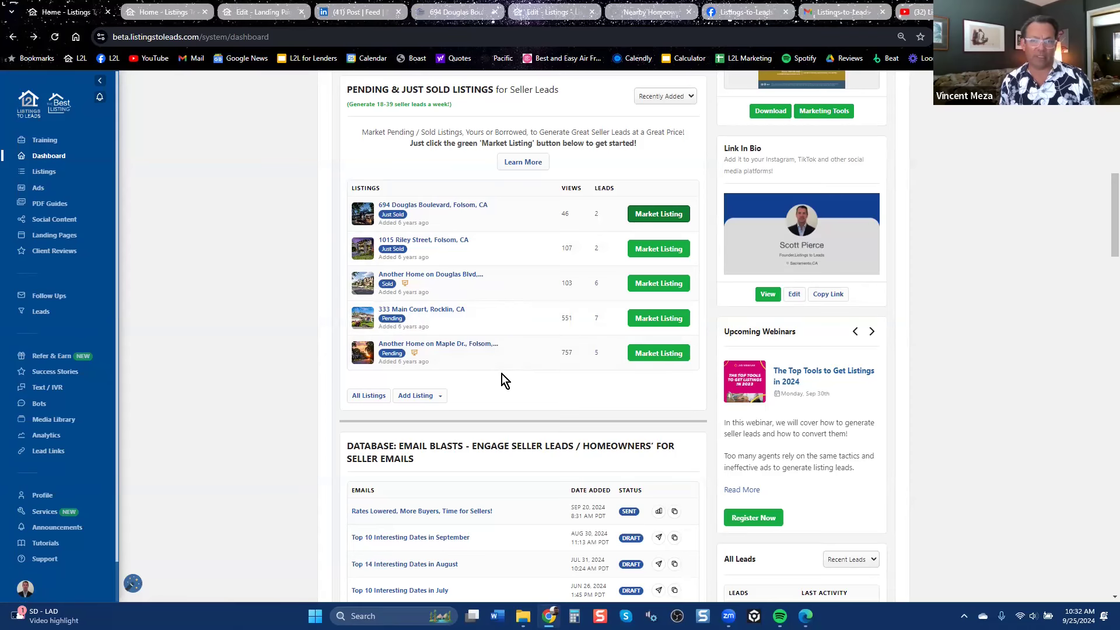
scroll(502, 374, up, 5)
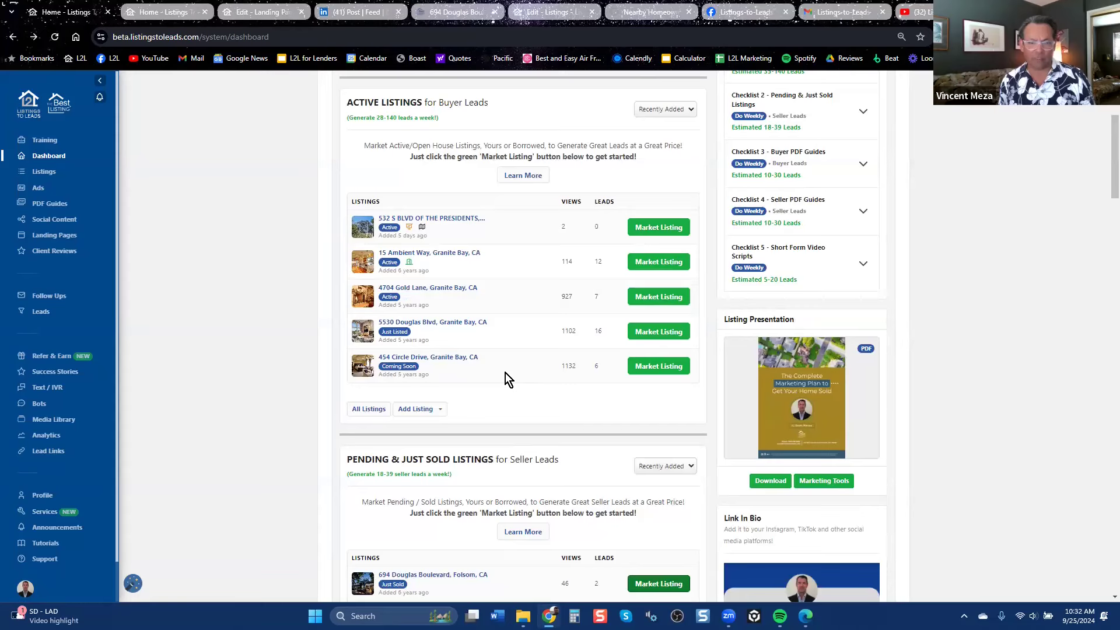
scroll(506, 373, down, 10)
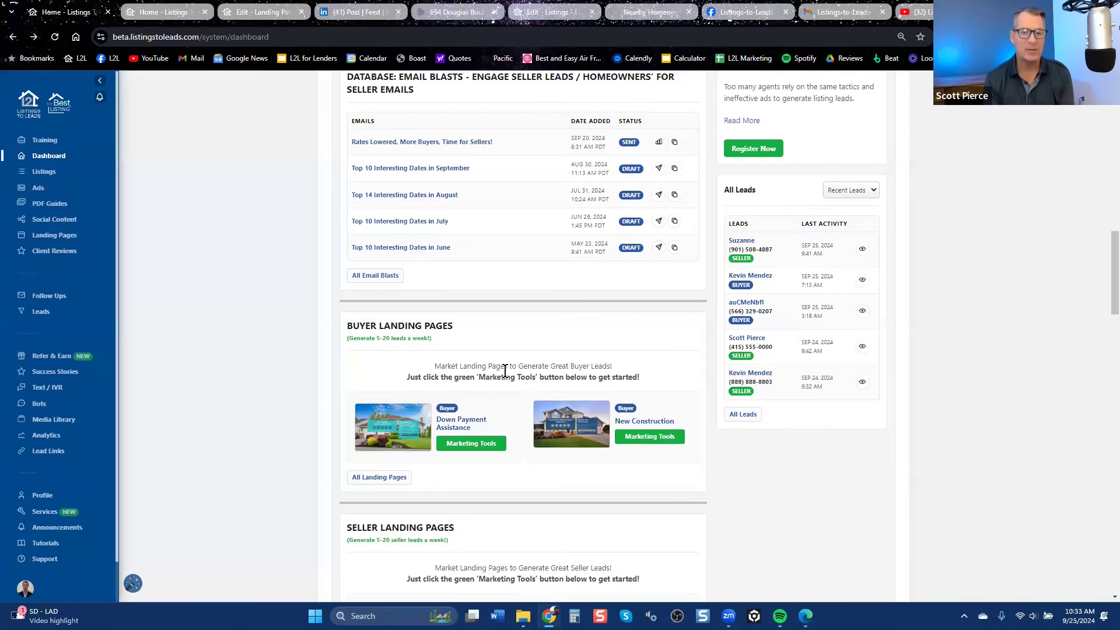
scroll(508, 362, up, 10)
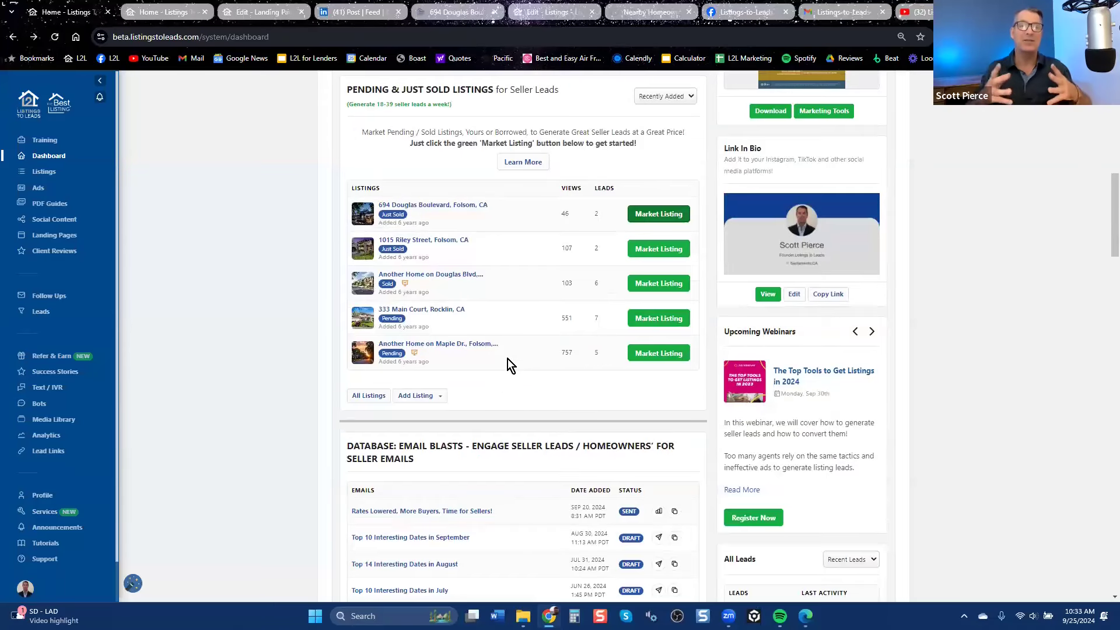
scroll(508, 361, up, 4)
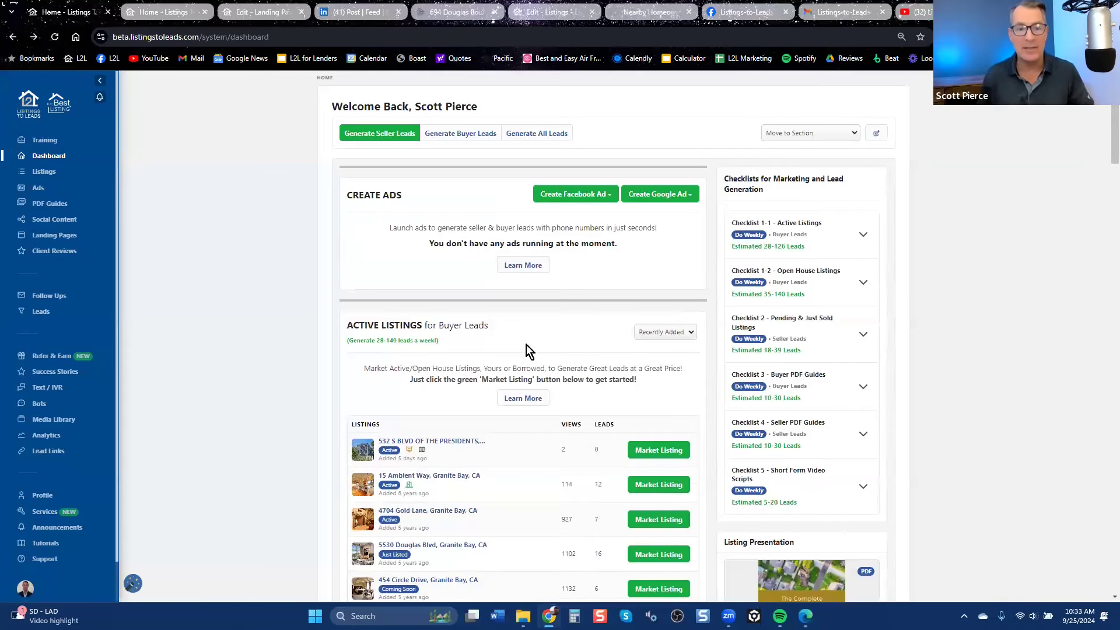
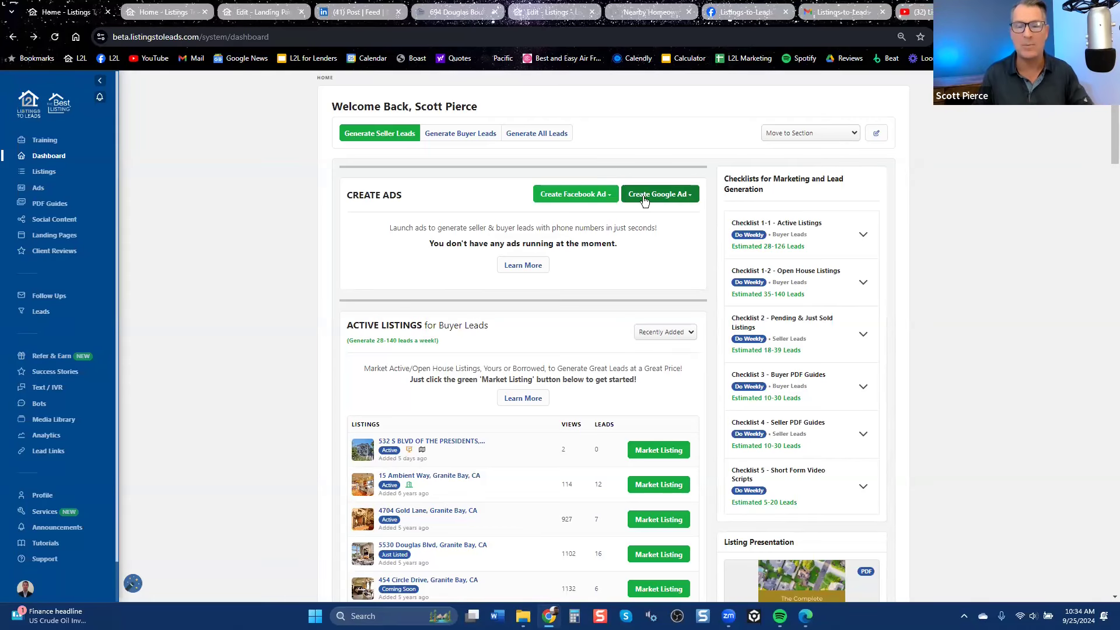
Step: Show the Follow Ups campaign list and return to the dashboard
click(51, 298)
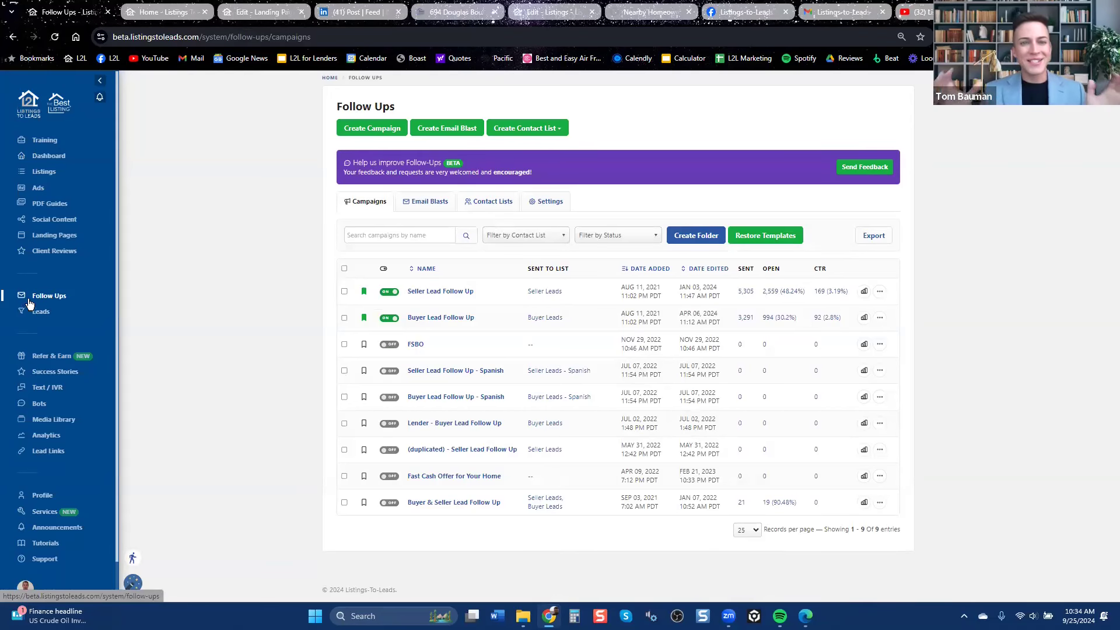
click(12, 38)
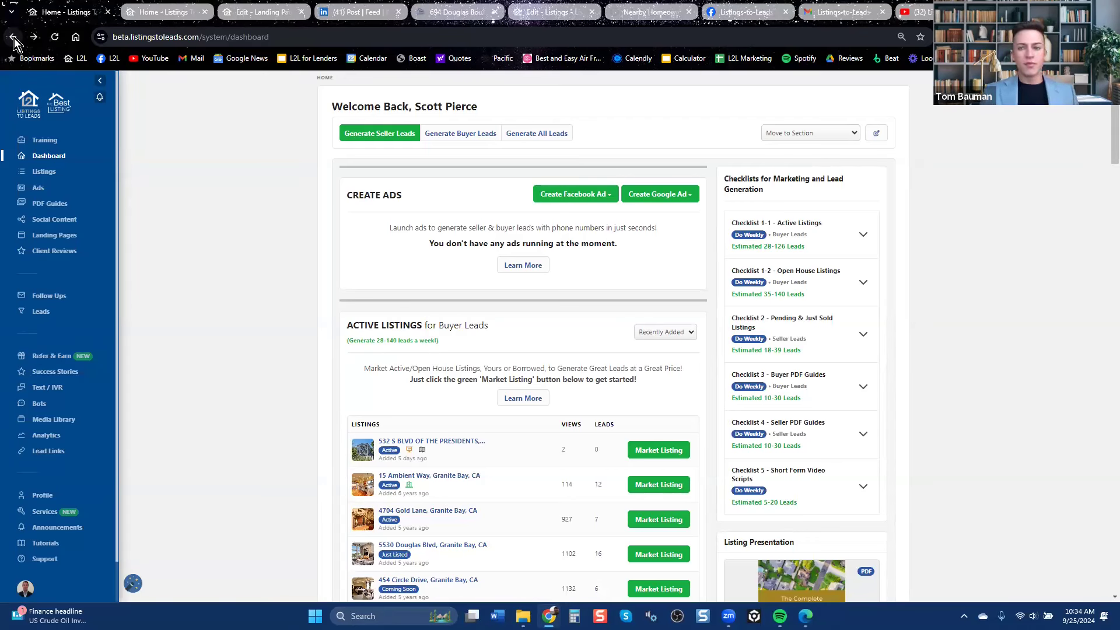
Step: Switch to the Listings-to-Leads Mastermind Group on Facebook and search it for the All City Homes team lead's name
click(666, 13)
click(743, 12)
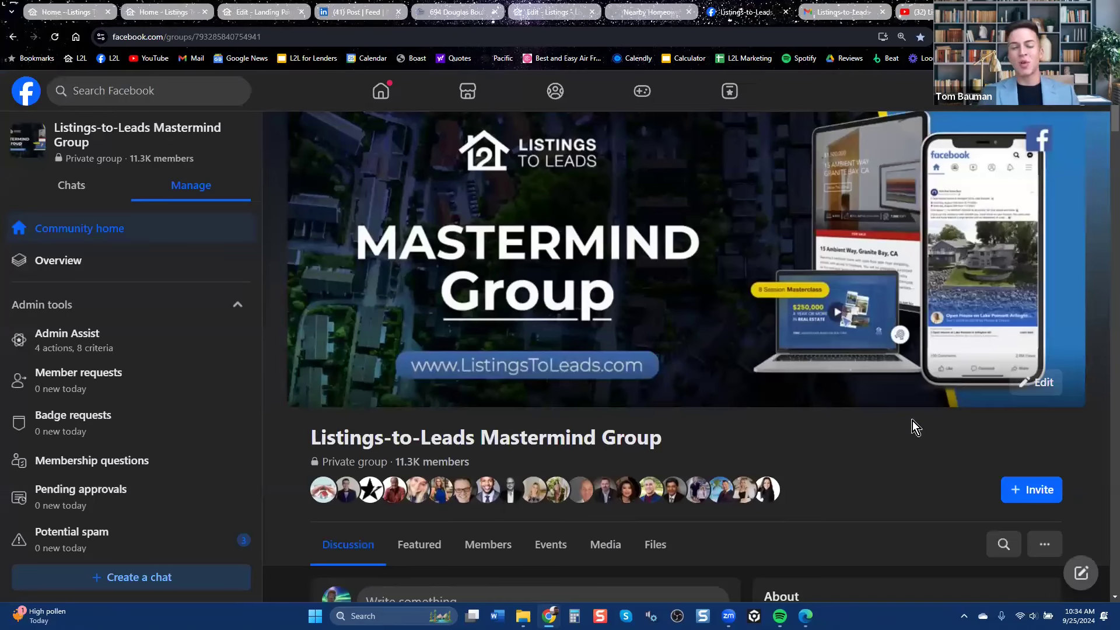
click(1003, 544)
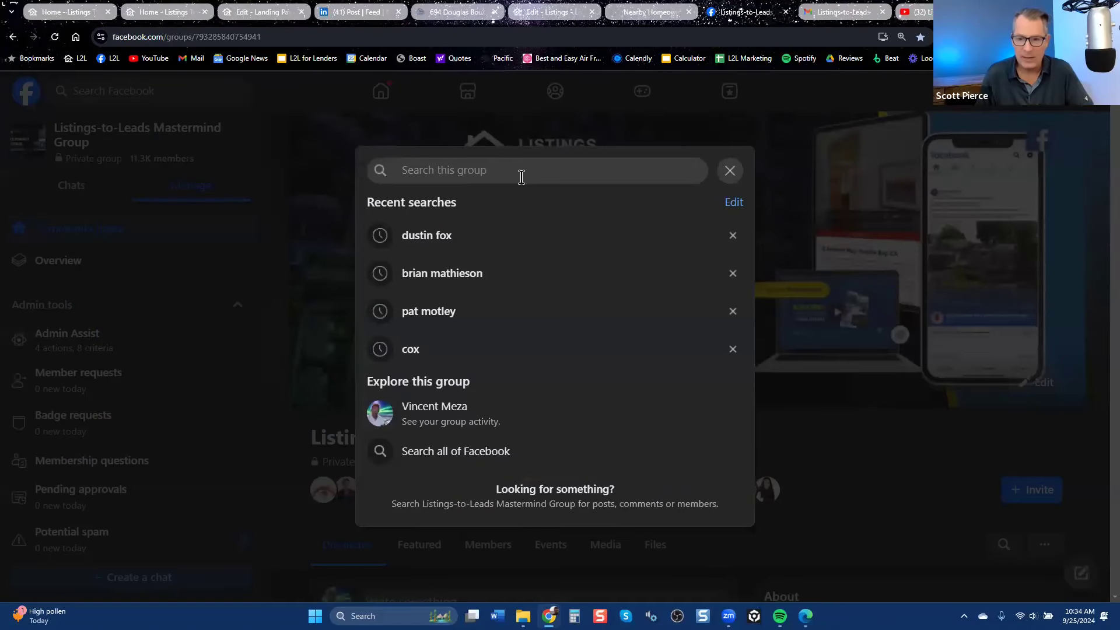
text(chris)
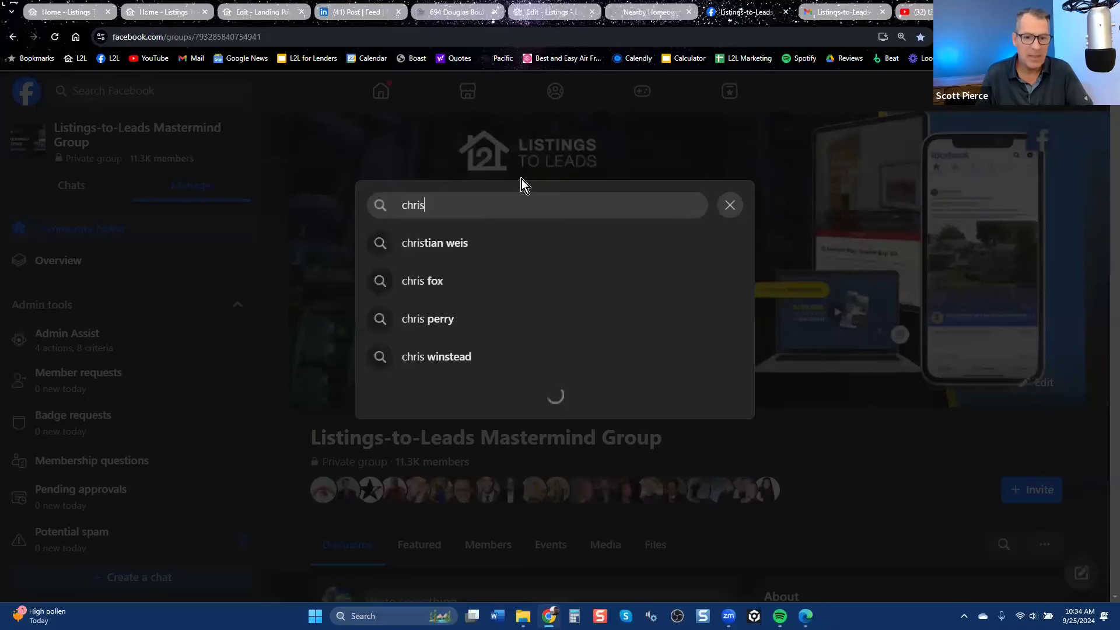
click(469, 358)
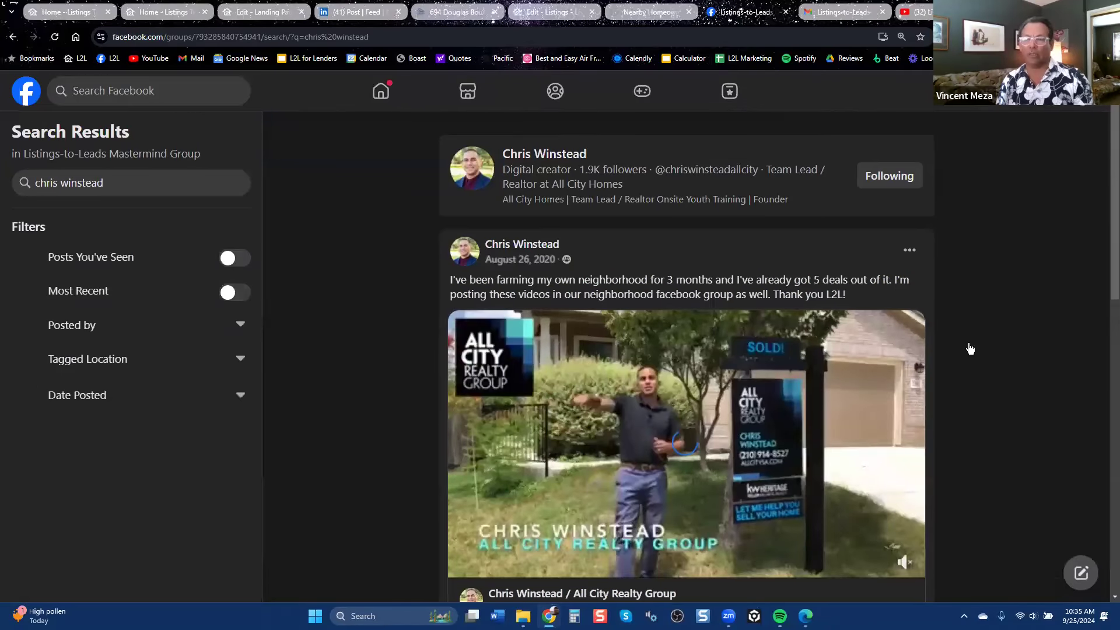
Step: Open the comments on the August 26, 2020 post about farming a neighborhood for 3 months
scroll(1105, 133, down, 2)
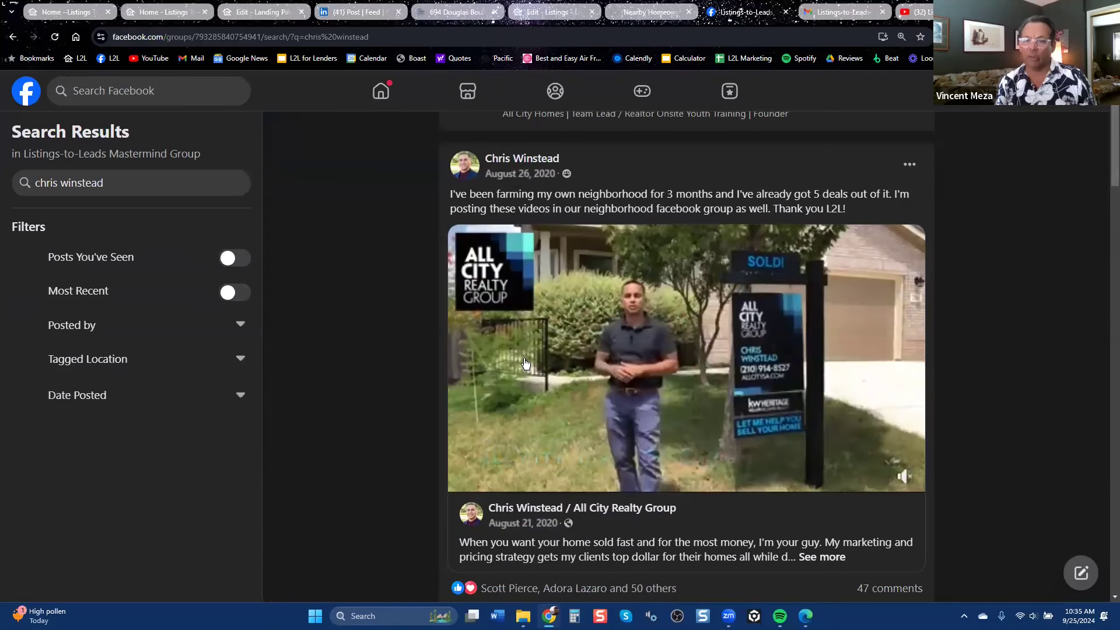
mouse_move(525, 363)
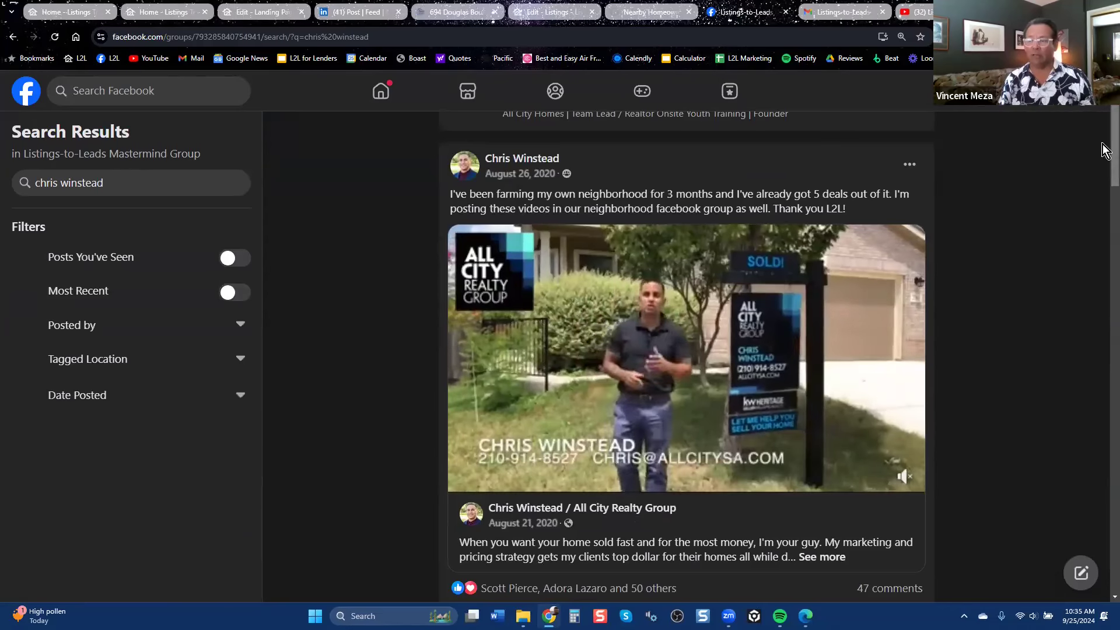
scroll(1105, 169, down, 2)
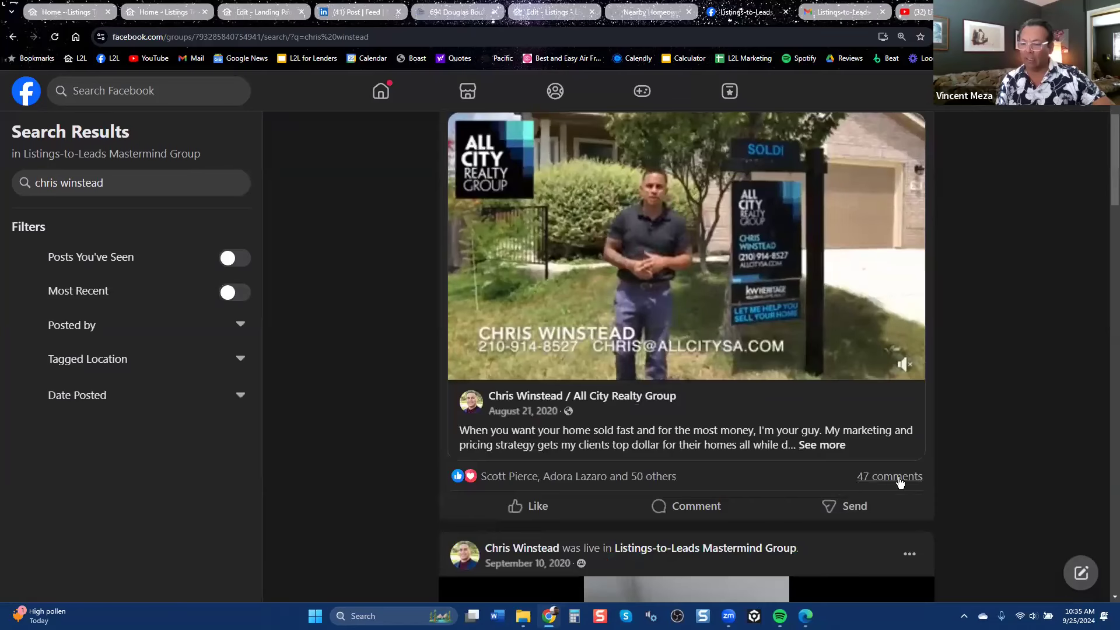
mouse_move(900, 482)
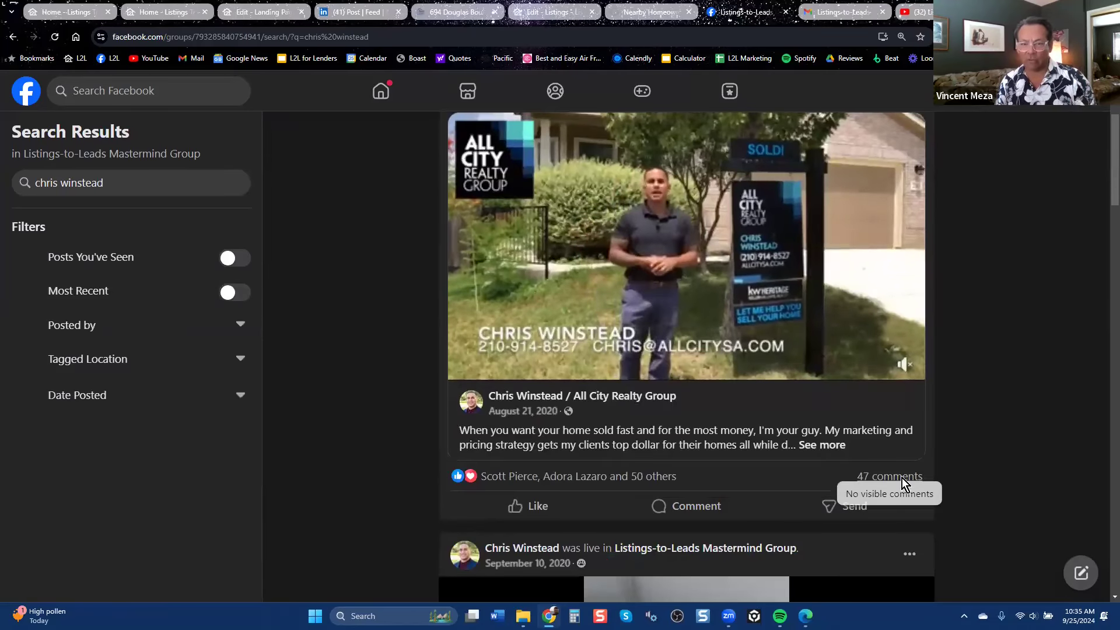
click(889, 481)
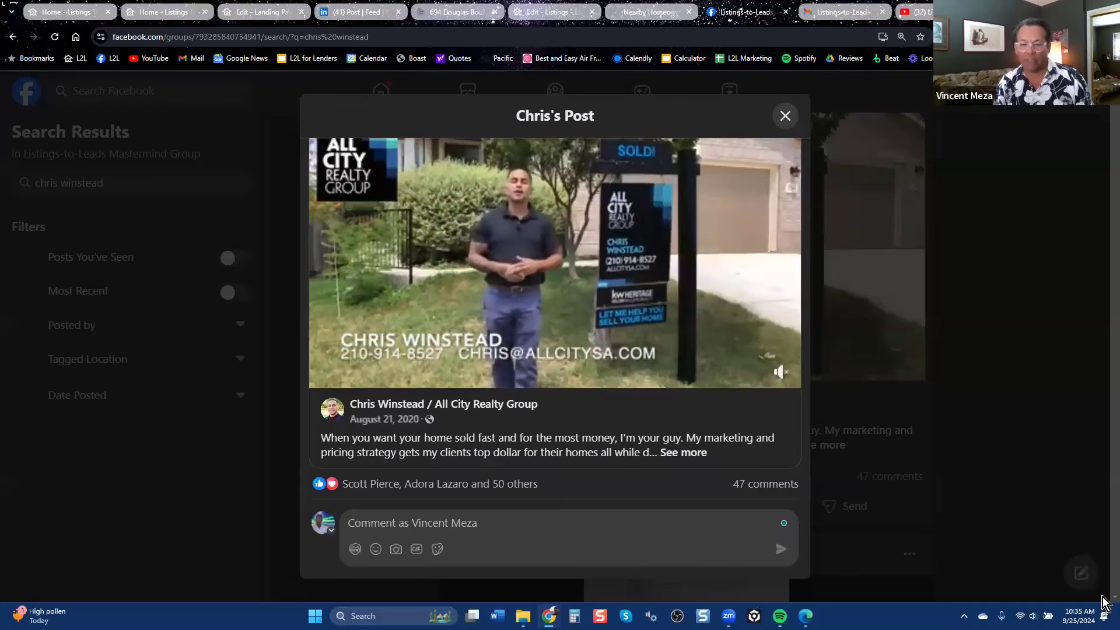
click(767, 477)
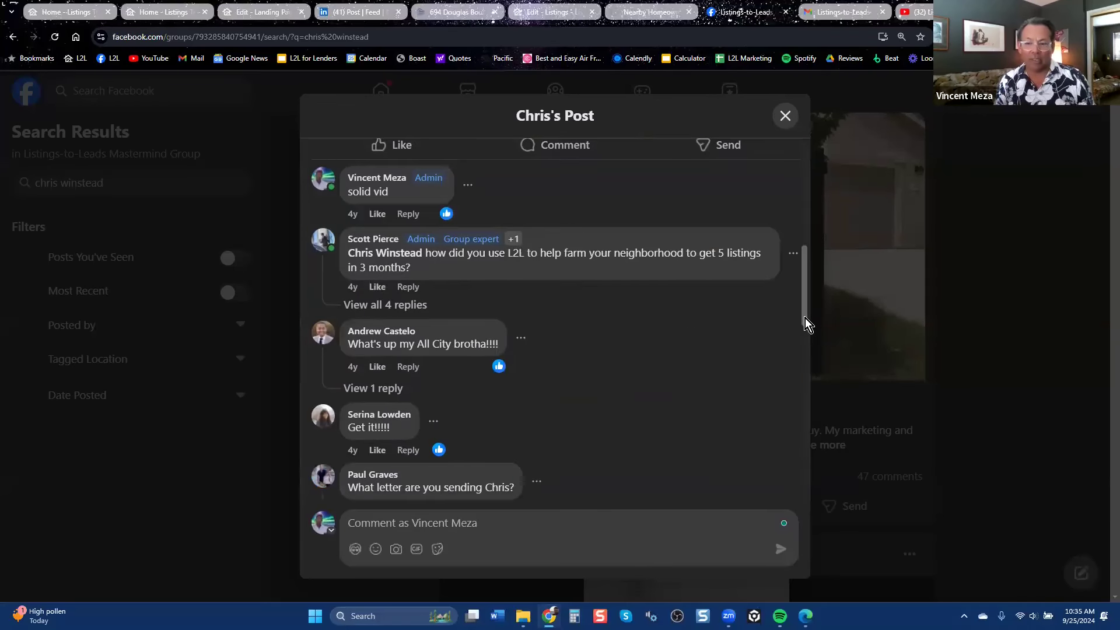
scroll(806, 299, up, 3)
scroll(793, 320, down, 2)
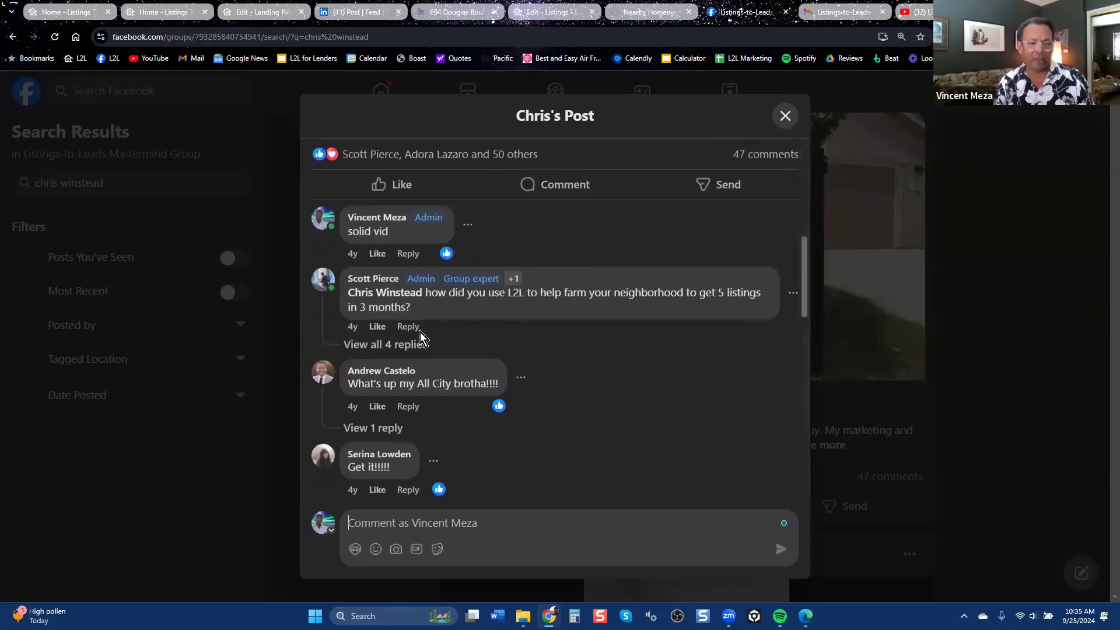
Step: Expand the replies on using L2L for farming, highlight the author's passage on landing page opt-ins and weekly contact, and close the post
click(408, 344)
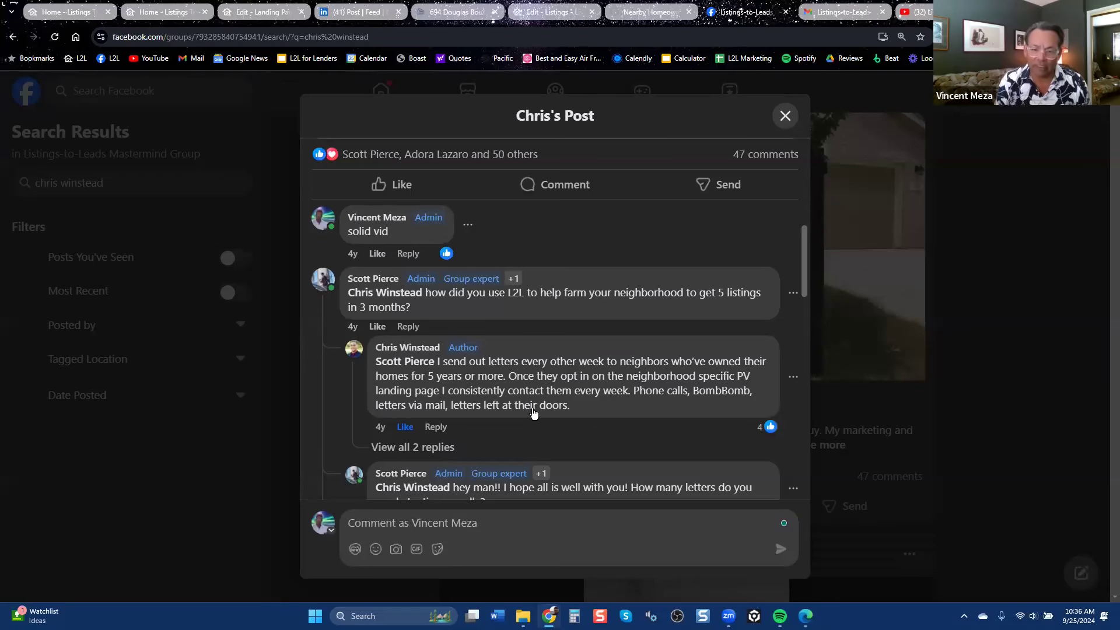
drag(515, 376, 612, 410)
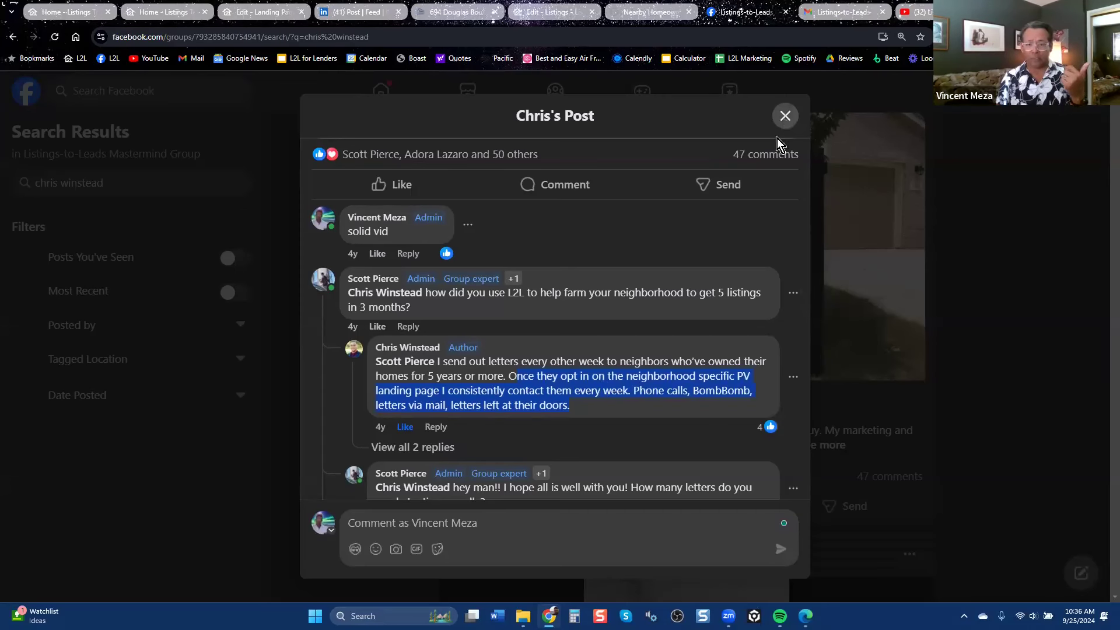
click(785, 117)
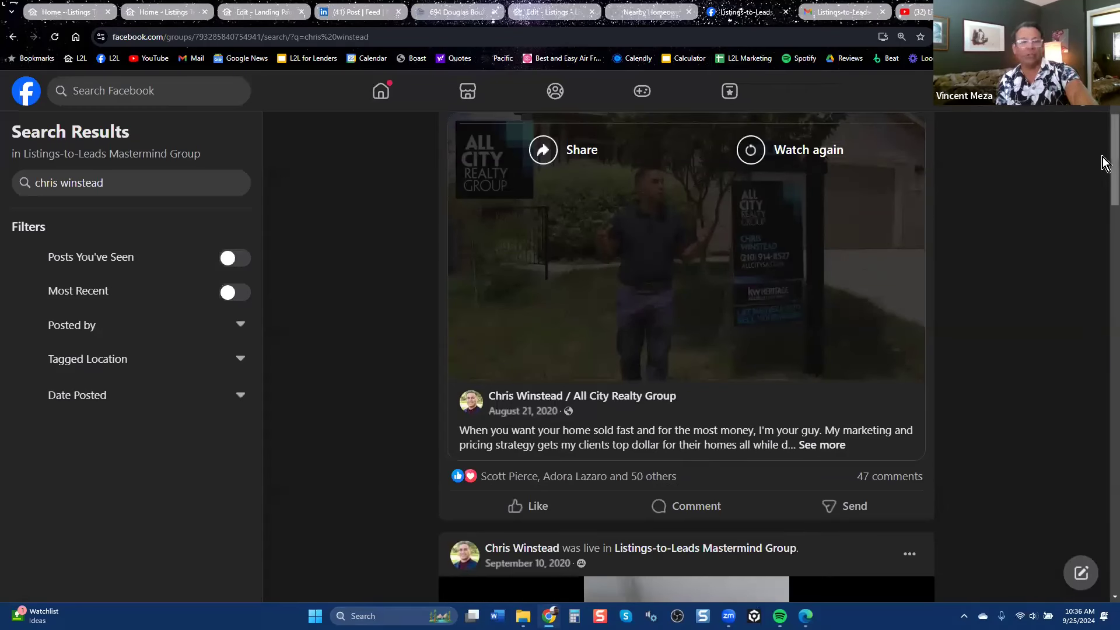
Step: Look through the remaining search results for posts on mailers, home value reports and farming tutorials
scroll(1106, 164, down, 1)
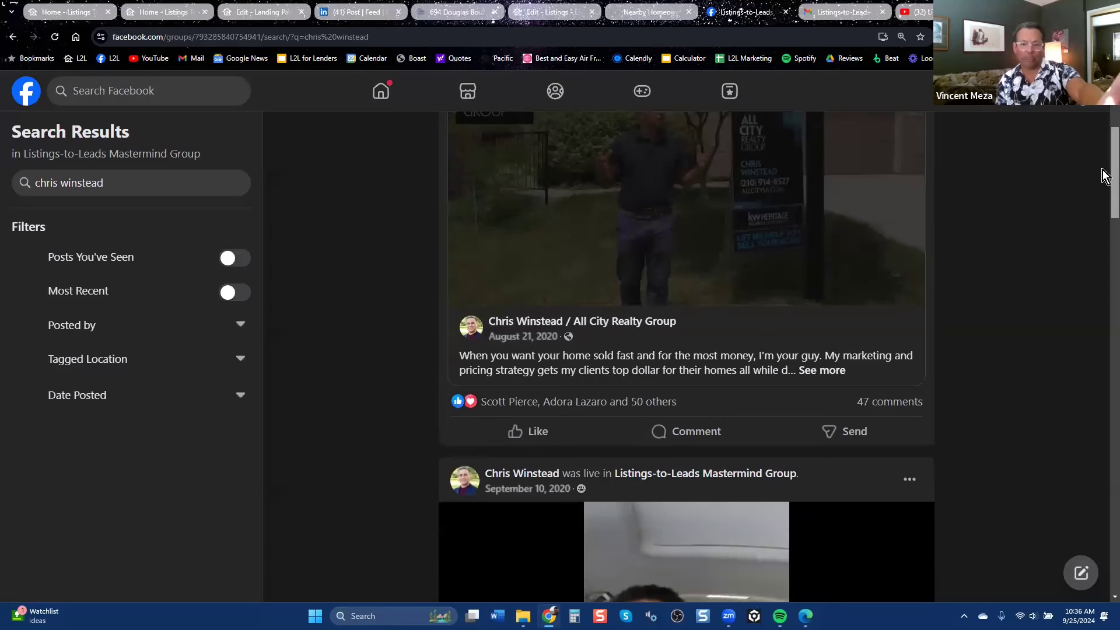
scroll(1103, 175, down, 1)
scroll(686, 356, down, 7)
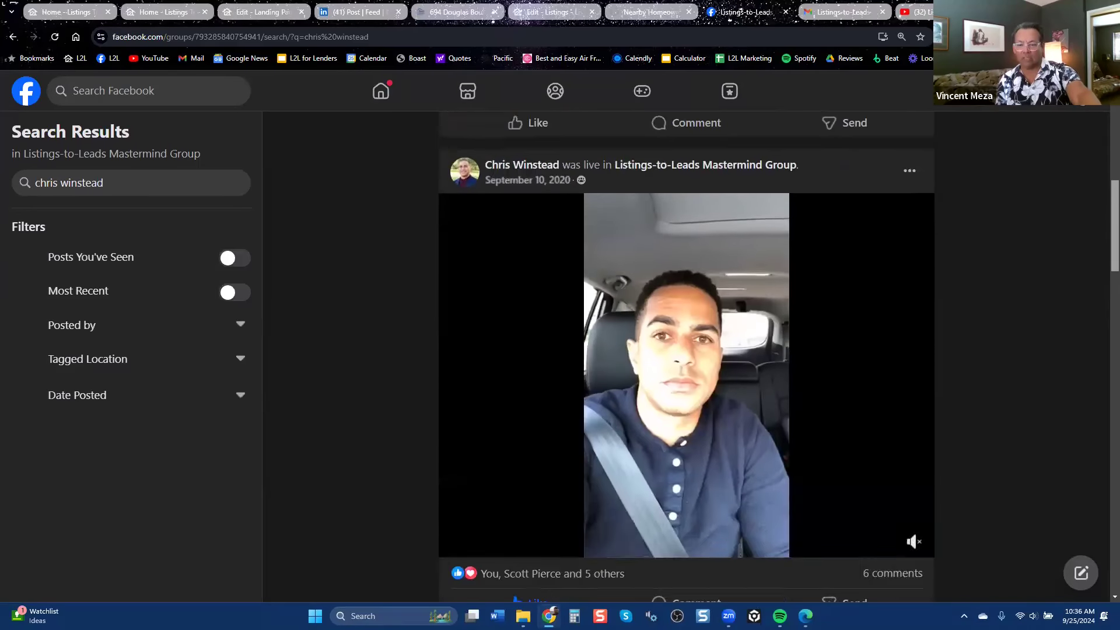
scroll(685, 357, down, 10)
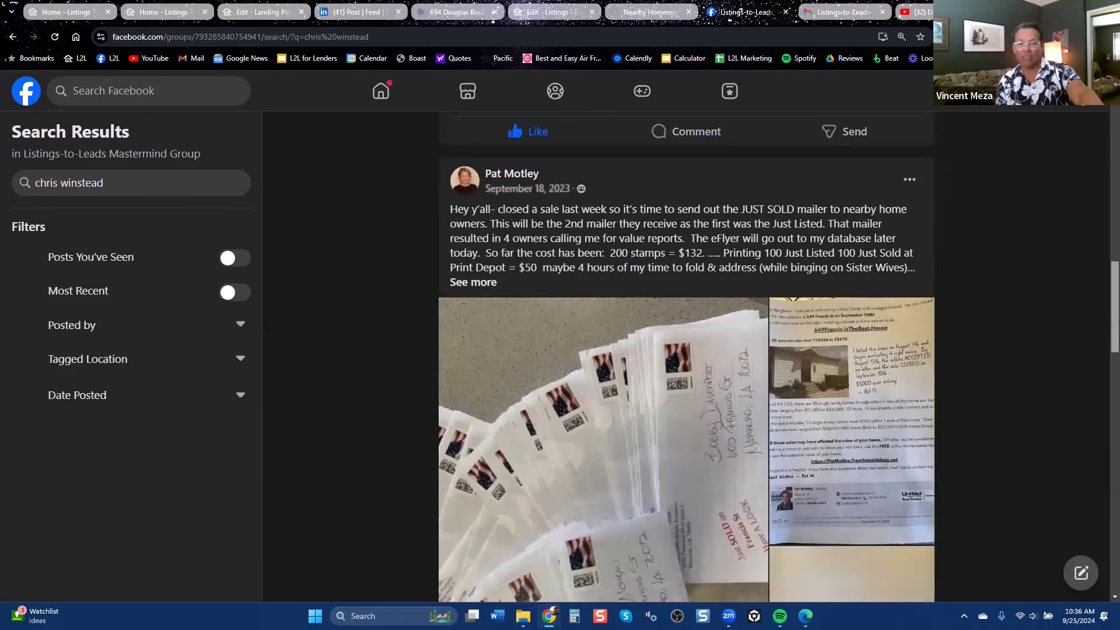
scroll(686, 357, down, 10)
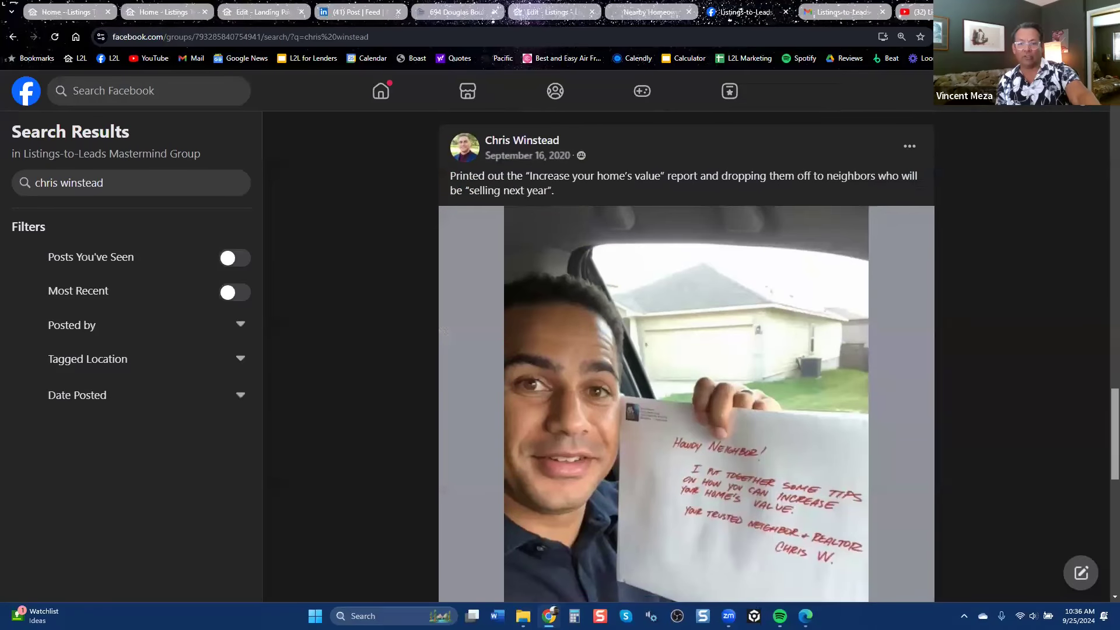
scroll(686, 356, down, 8)
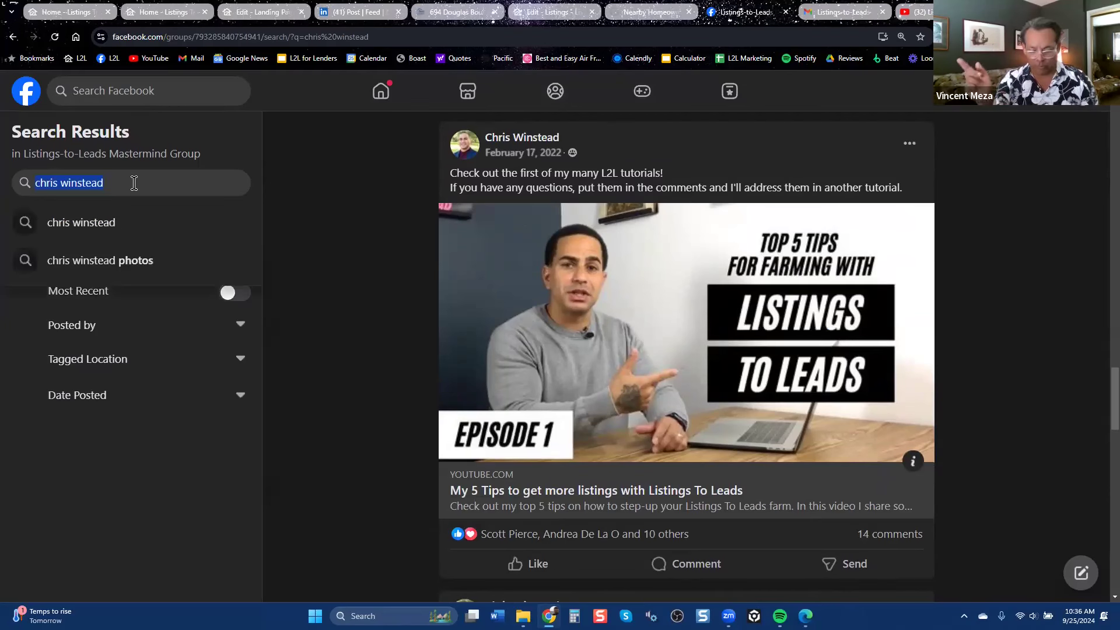
Step: Search the Mastermind Group for the name of the Fox Homes Team lead
text(c)
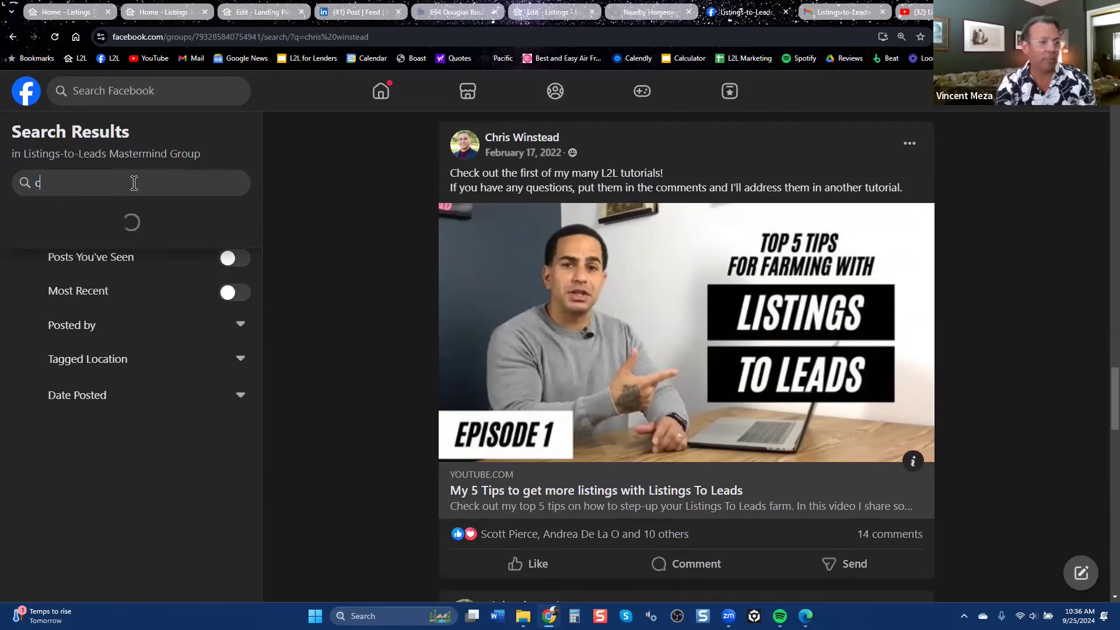
key(BackSpace)
text(dust)
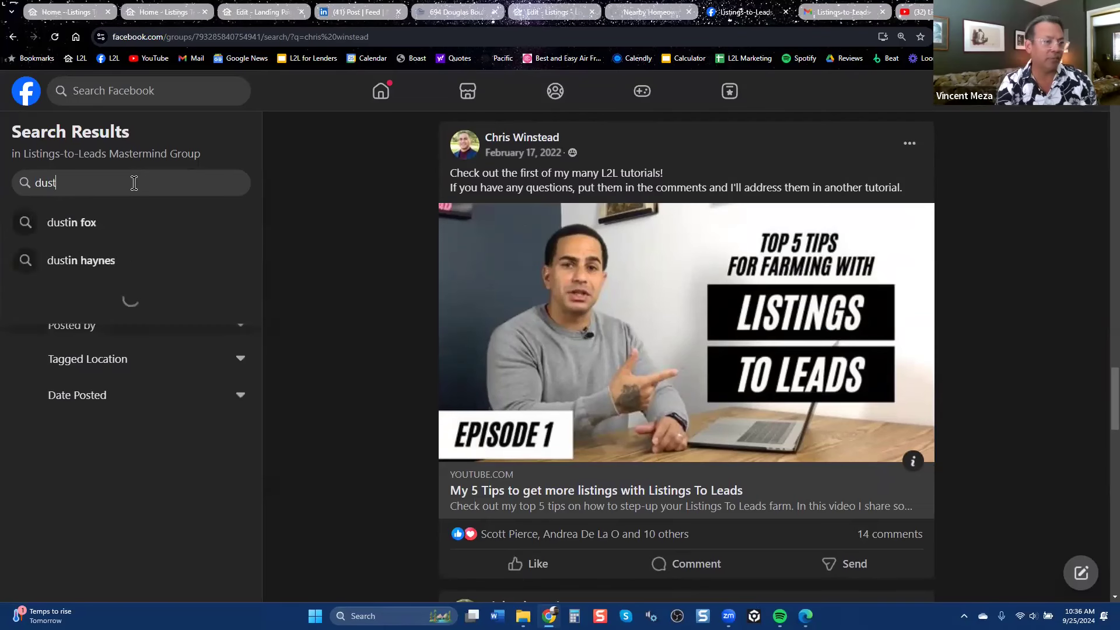
click(74, 221)
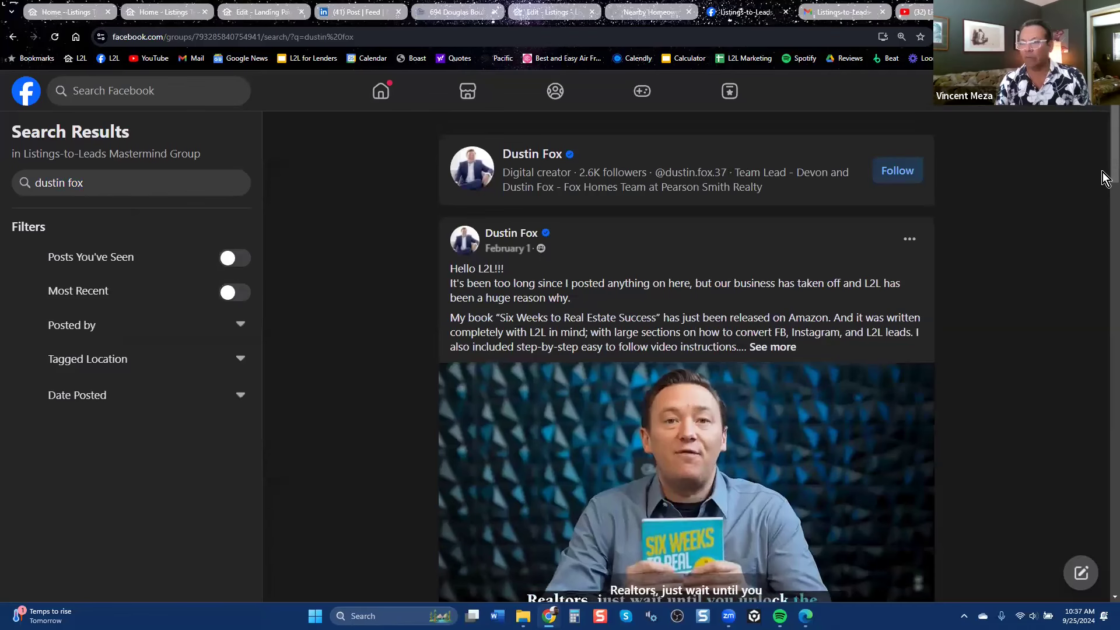
Step: Find the July 30, 2018 post about the neighborhood flyer, view its letter, envelope and testimonial photos, and close the photo viewer
scroll(1104, 169, down, 2)
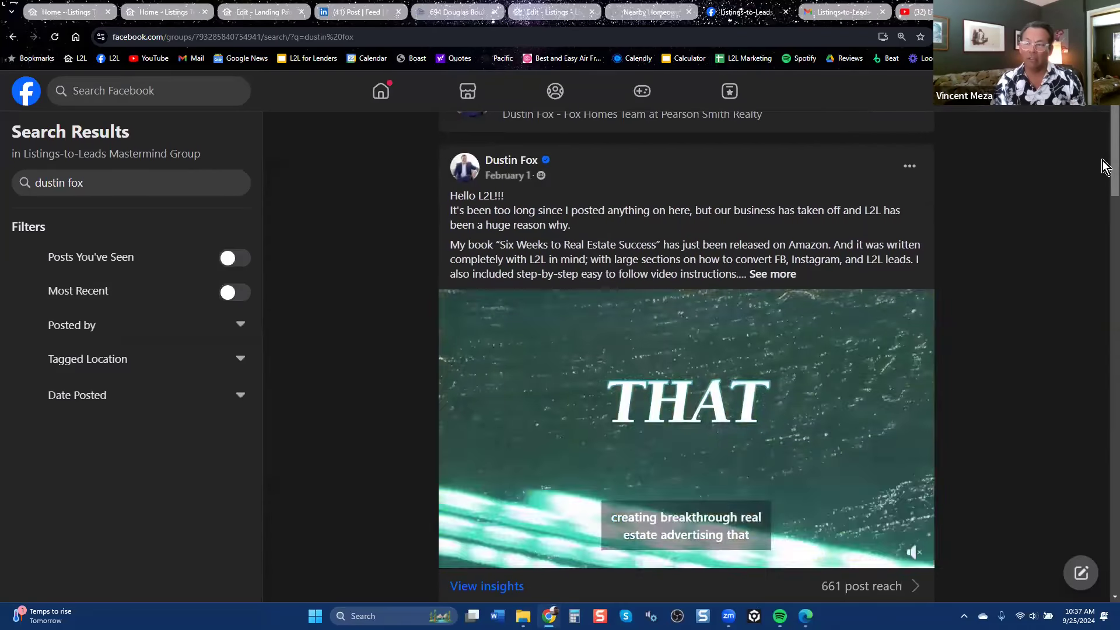
scroll(1104, 169, down, 10)
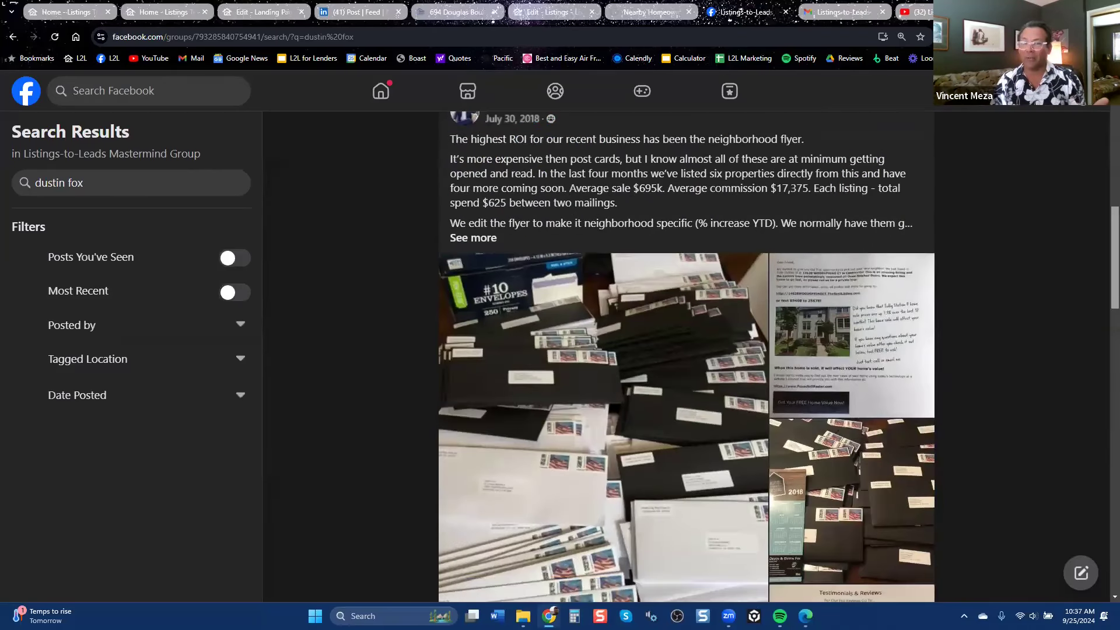
scroll(686, 356, up, 1)
scroll(686, 356, down, 1)
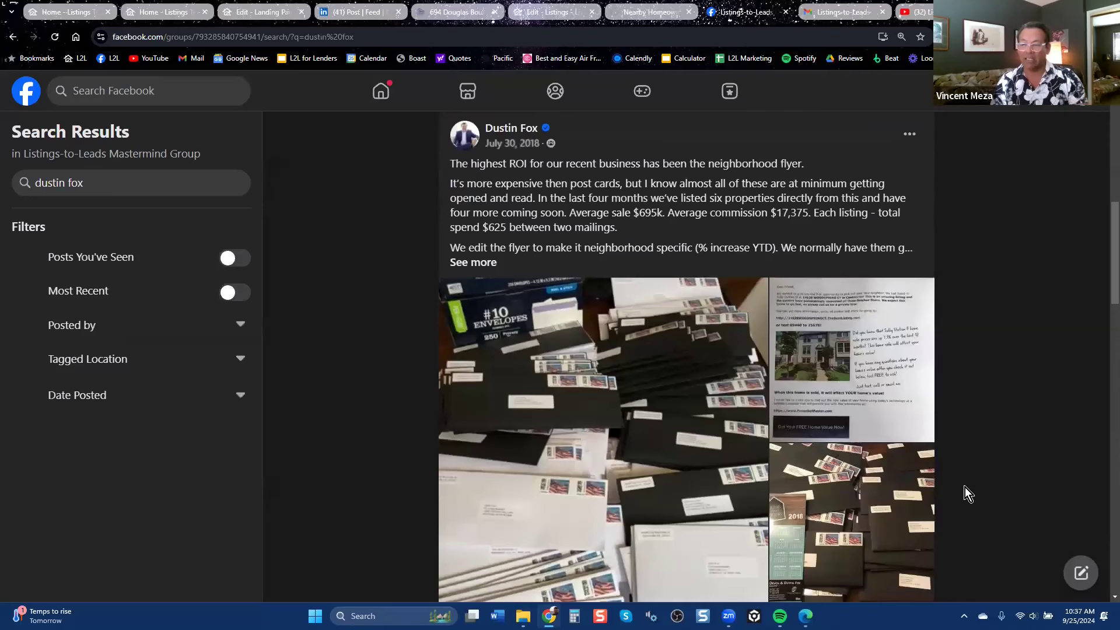
click(887, 404)
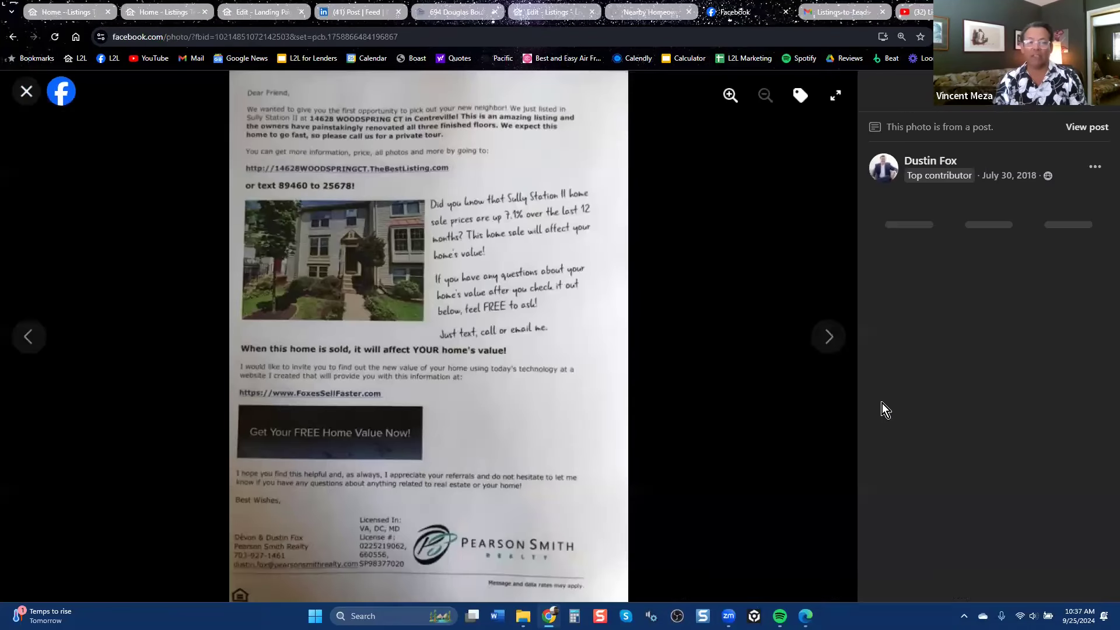
click(832, 338)
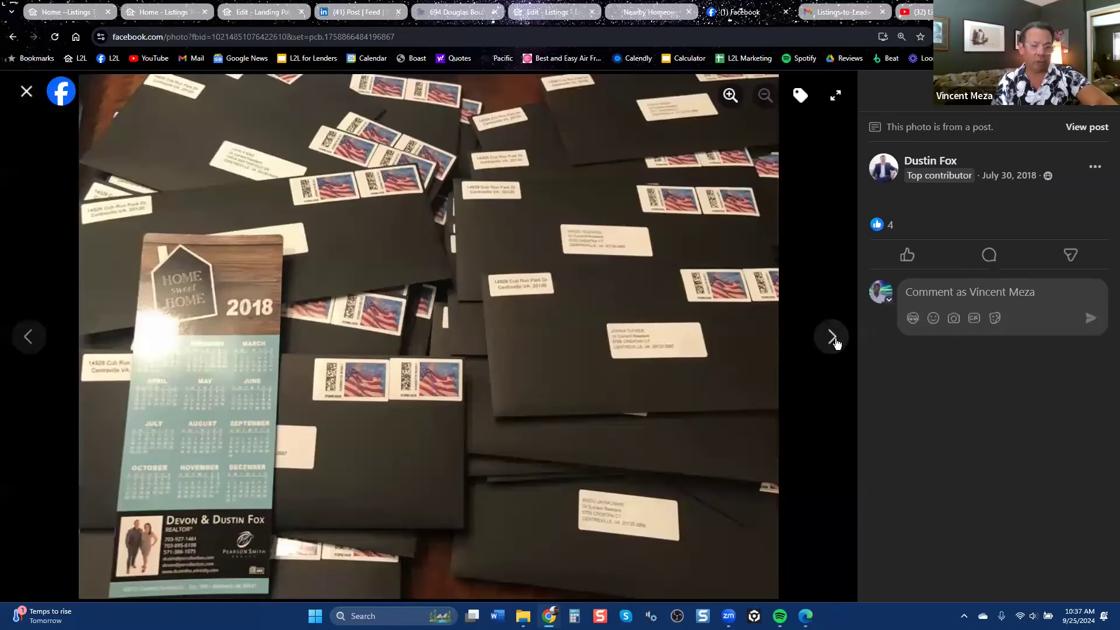
click(833, 338)
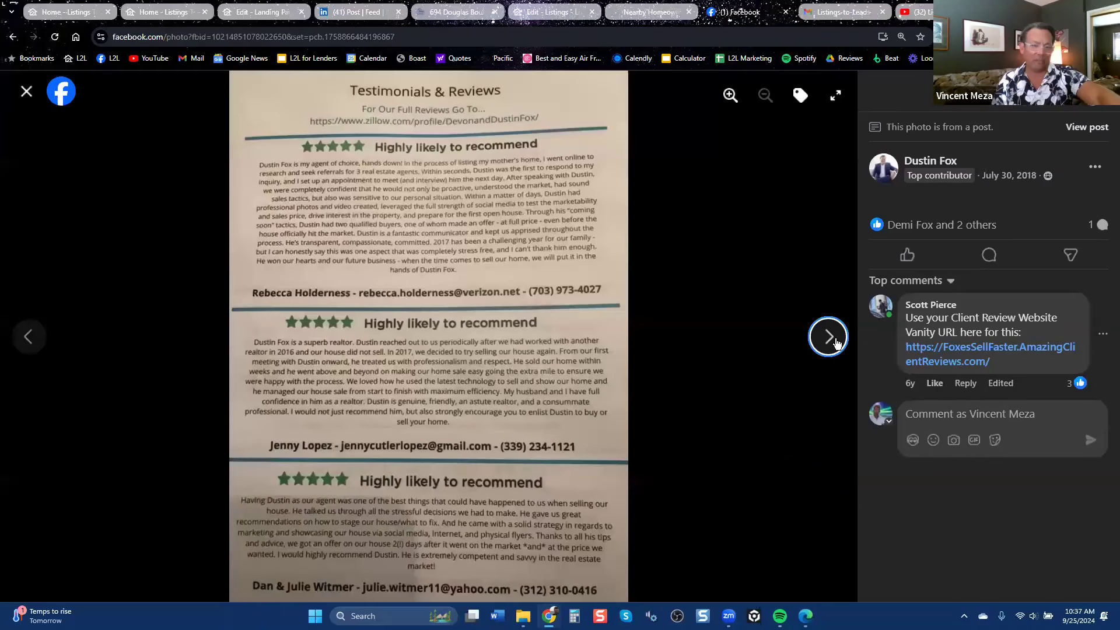
click(836, 343)
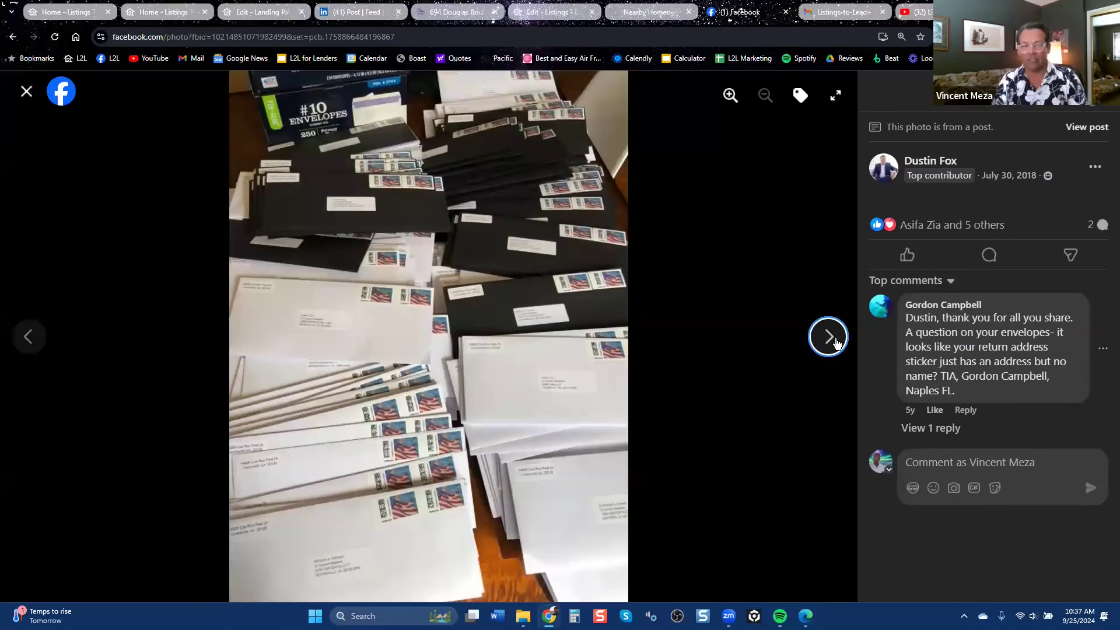
click(27, 91)
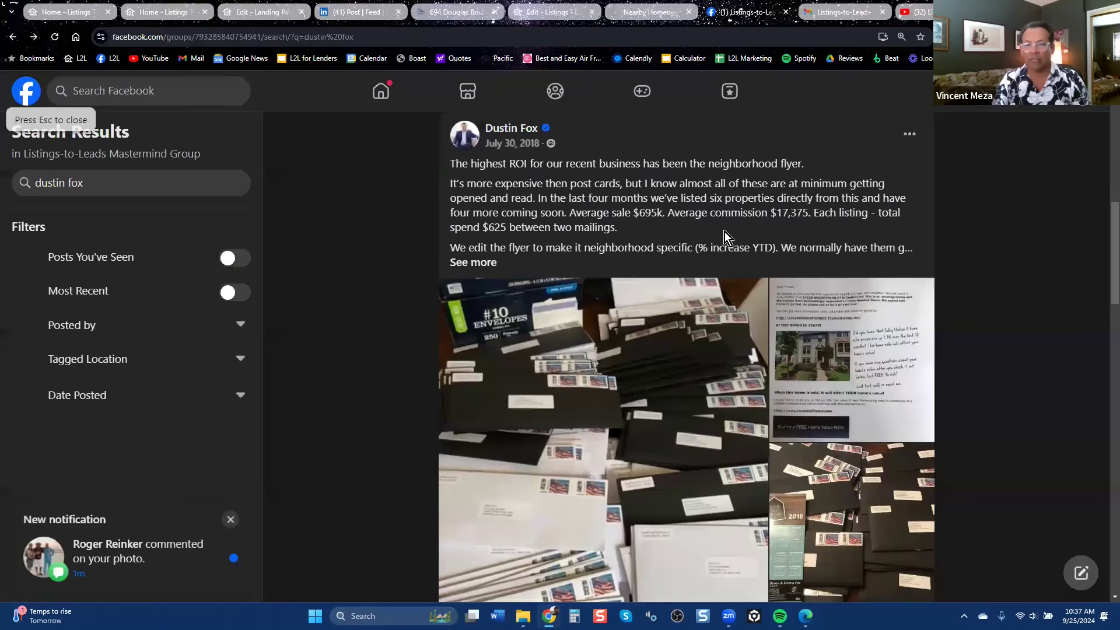
Step: Highlight the average commission in the neighborhood flyer post and return to the author's book announcement post
drag(721, 212, 805, 213)
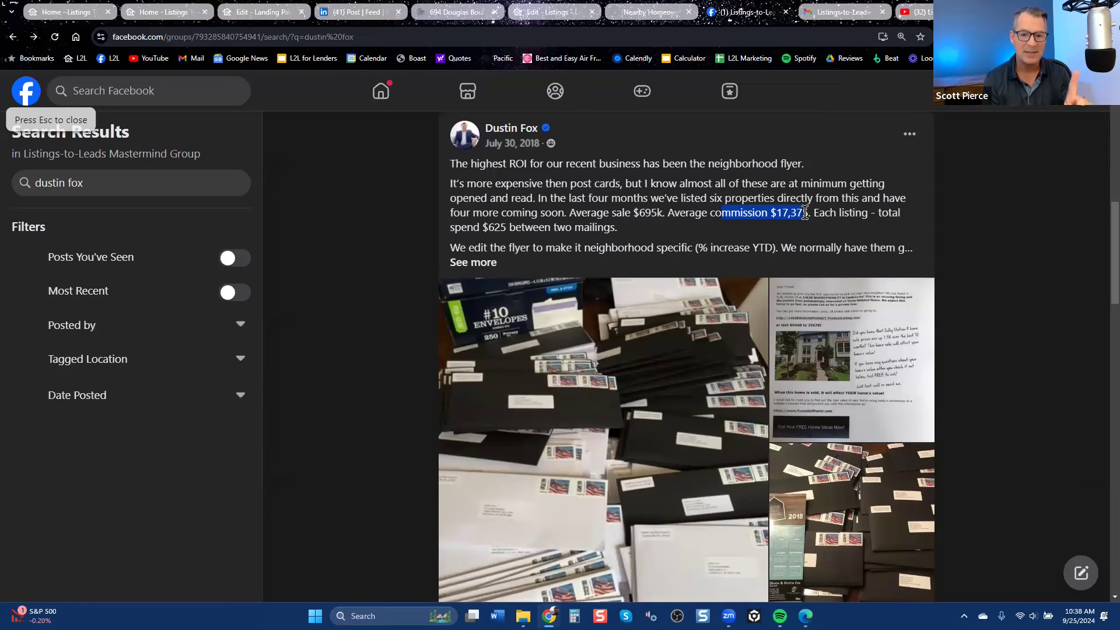
scroll(644, 245, up, 5)
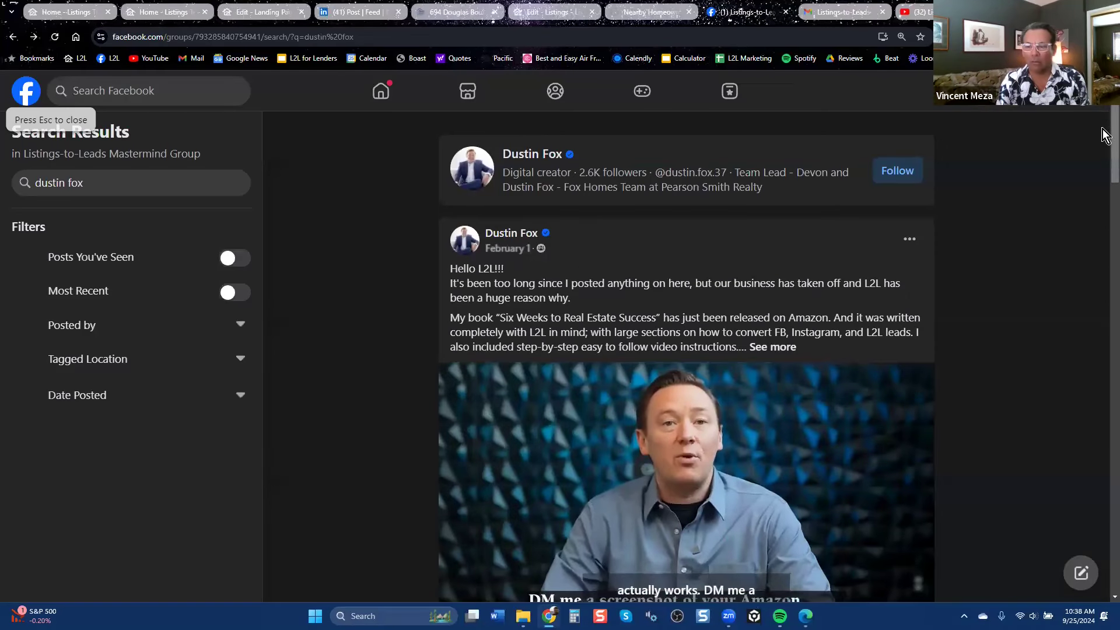
scroll(1105, 144, down, 3)
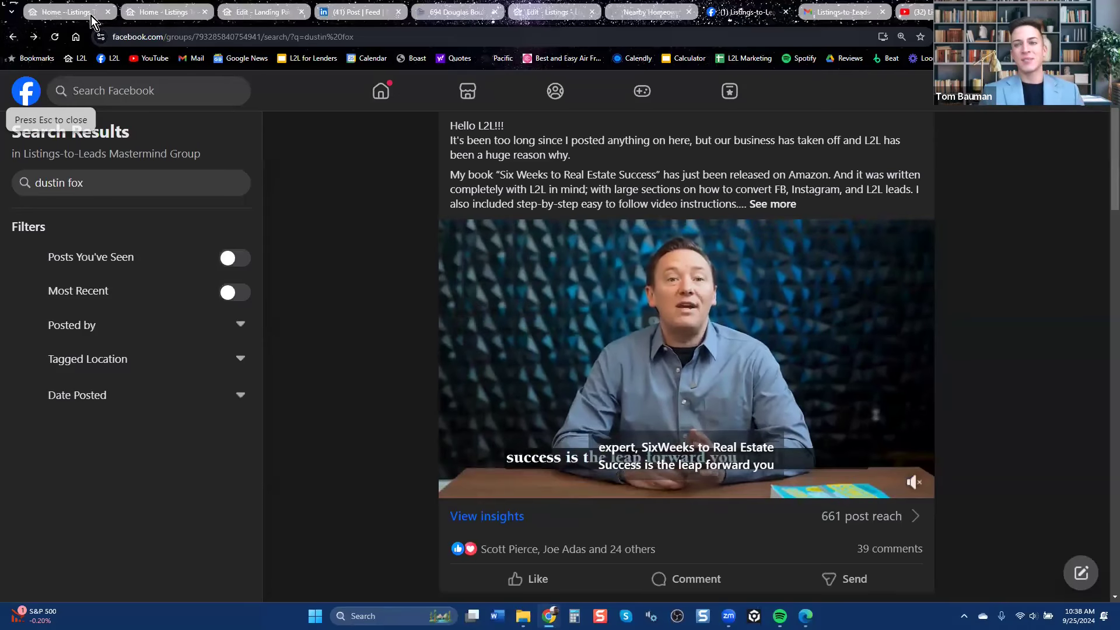
Step: Switch to Listings-to-Leads, show the landing page types available for a new landing page, and cancel its creation
click(87, 12)
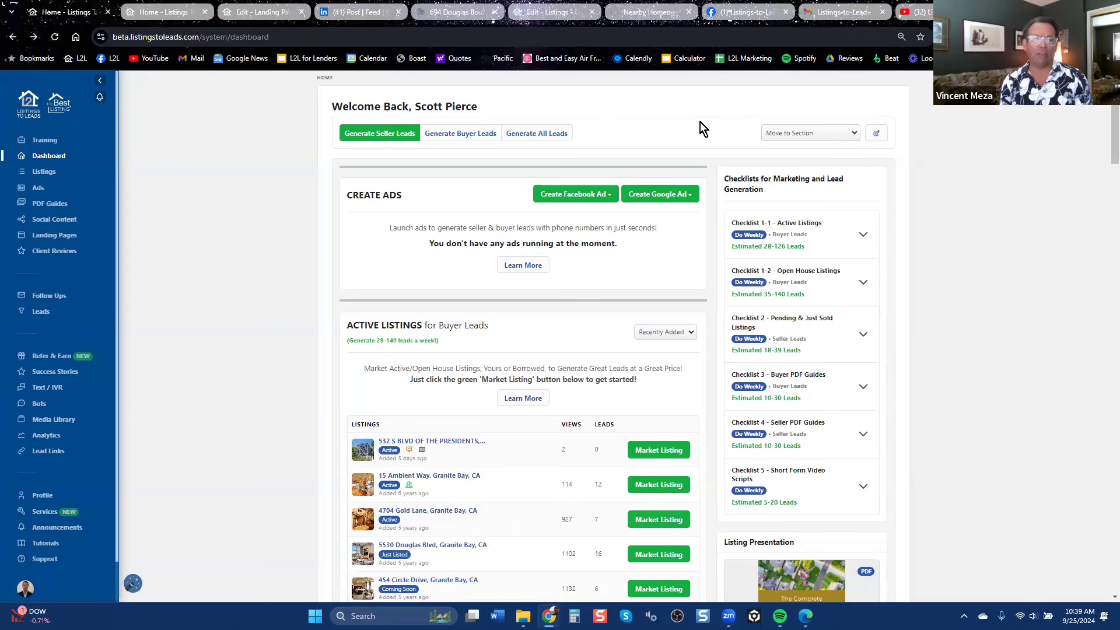
click(66, 239)
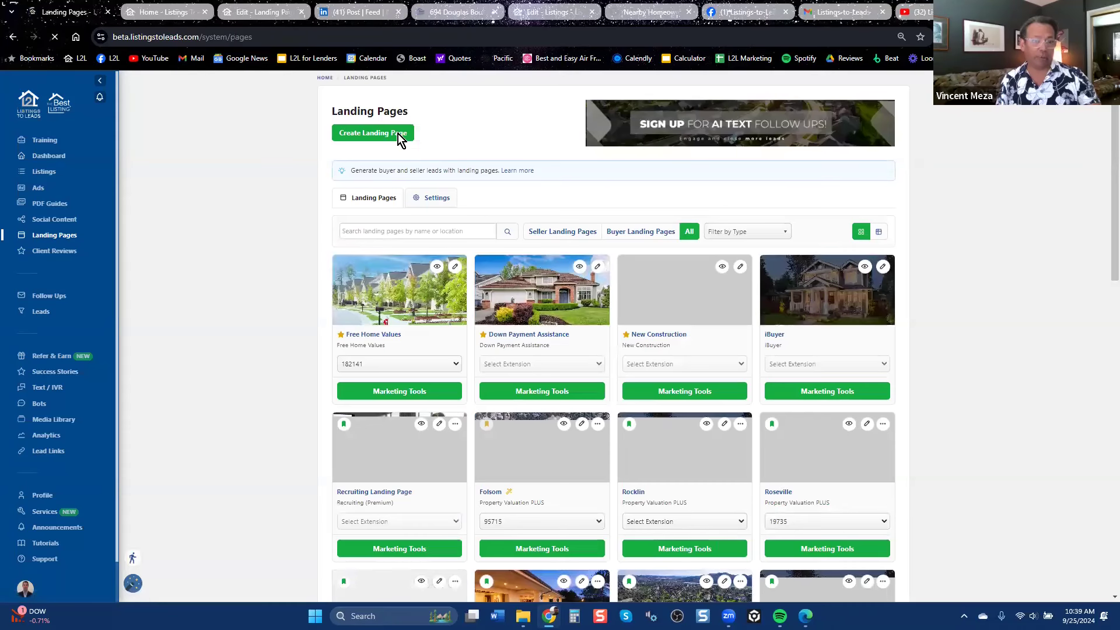
click(398, 138)
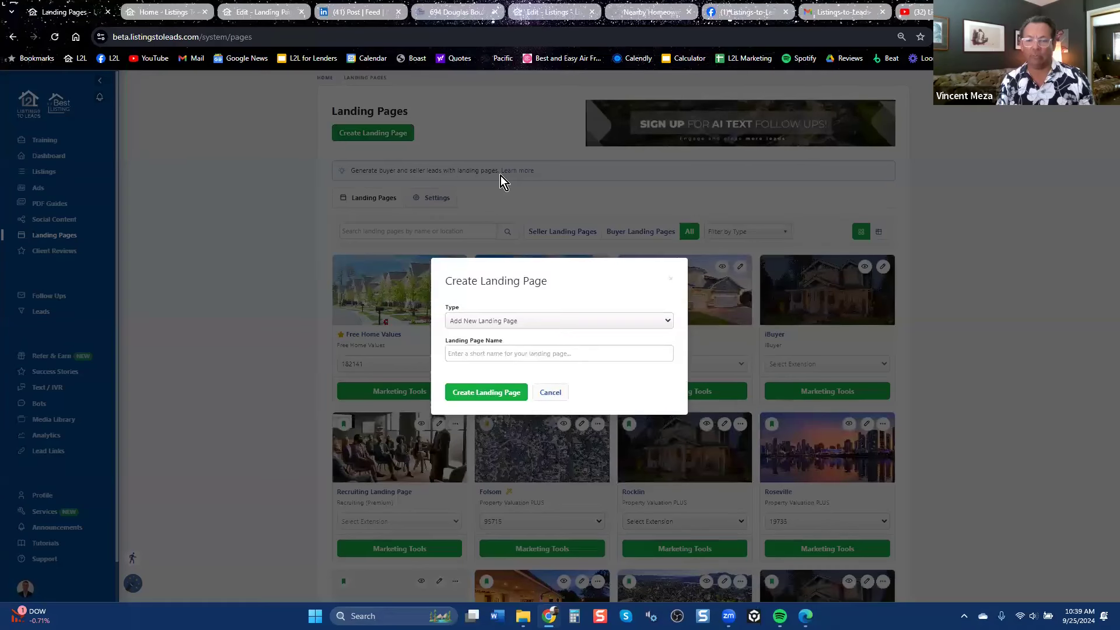
click(658, 322)
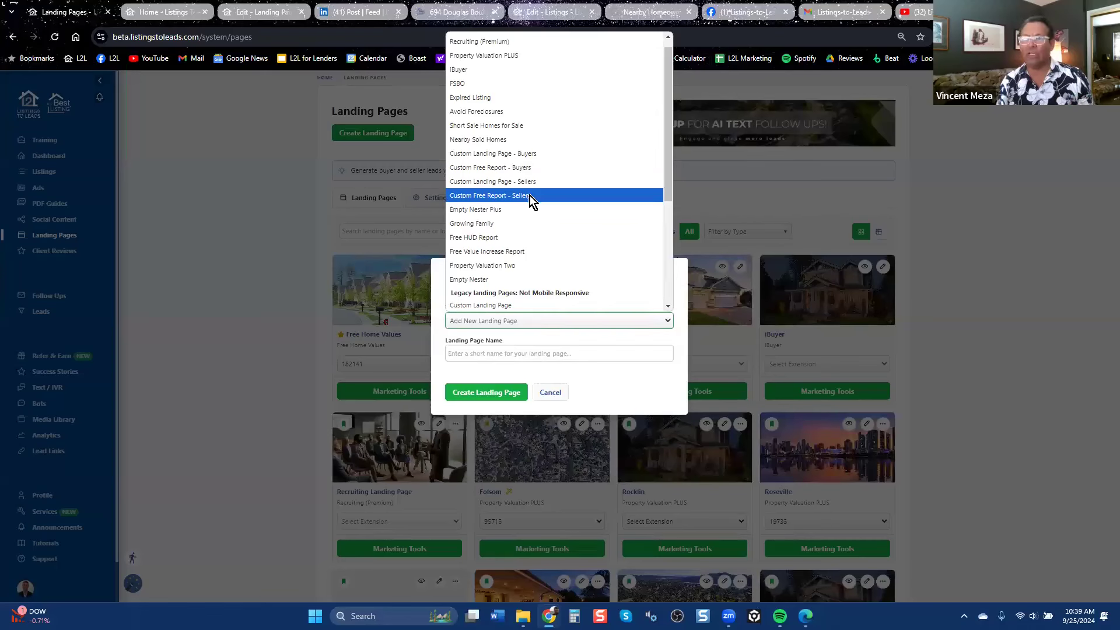
click(550, 393)
click(551, 393)
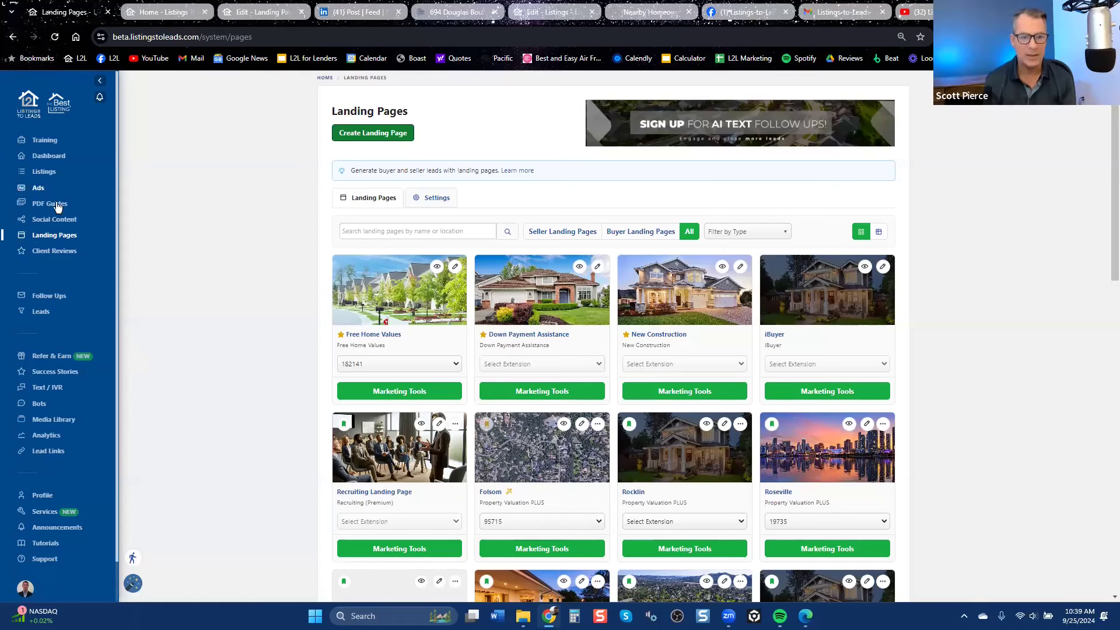
Step: Open the Just Listed Granite Bay listing's marketing tools and preview its Lead Gen single property website
click(46, 177)
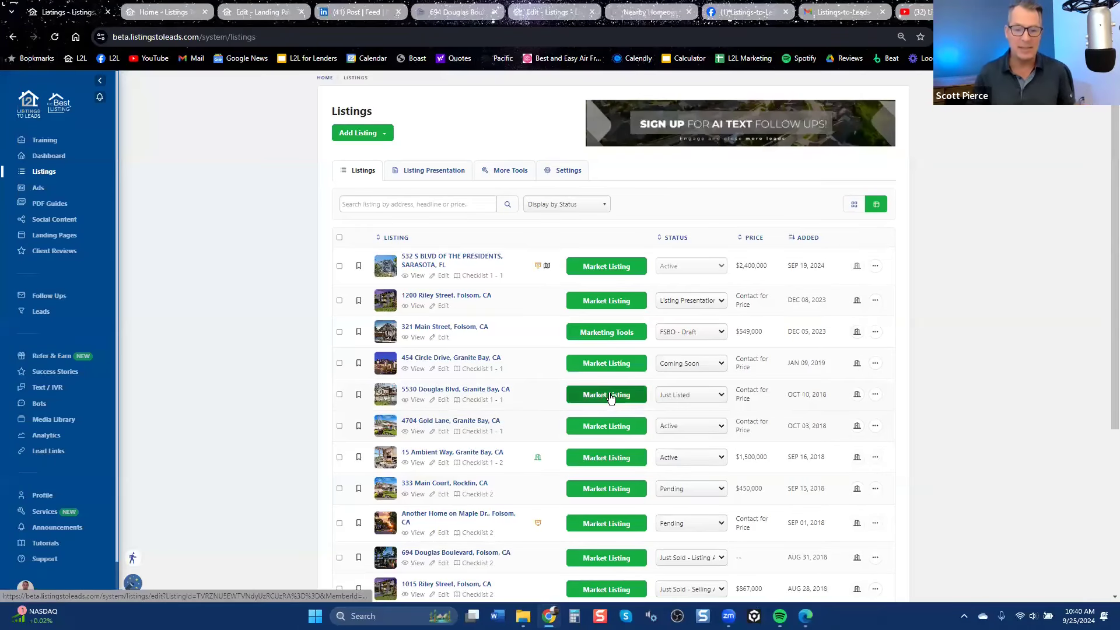
click(608, 397)
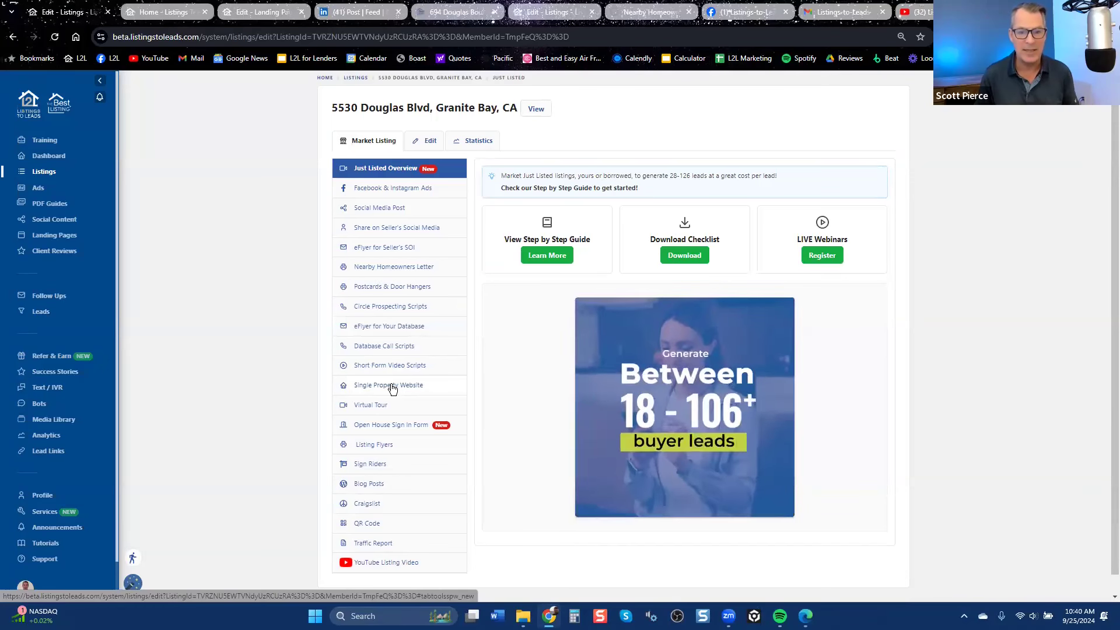
click(391, 387)
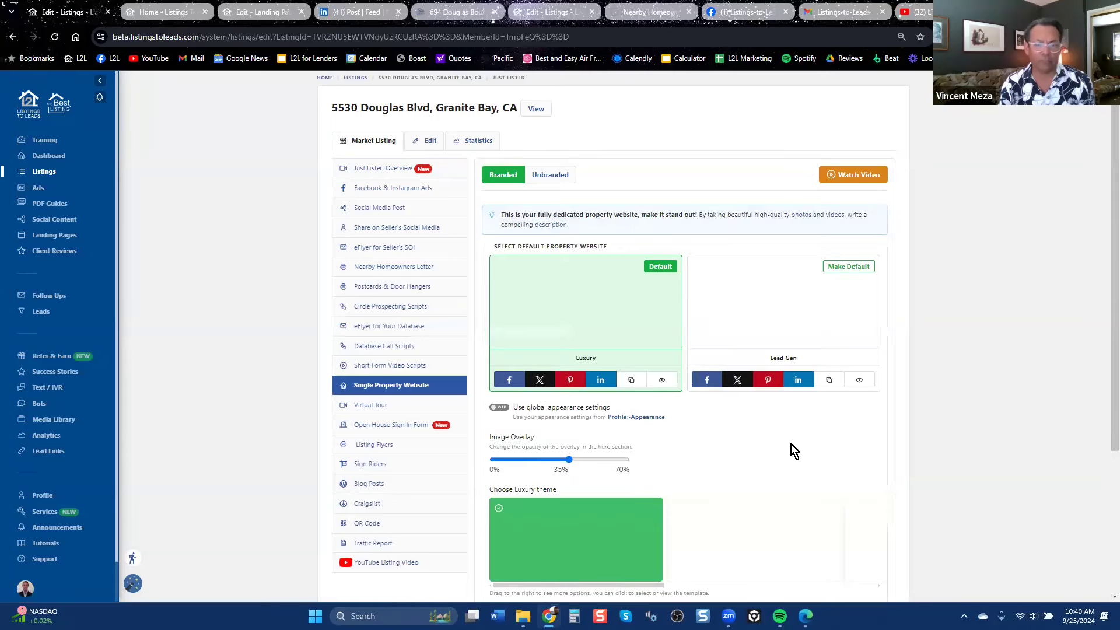
click(854, 383)
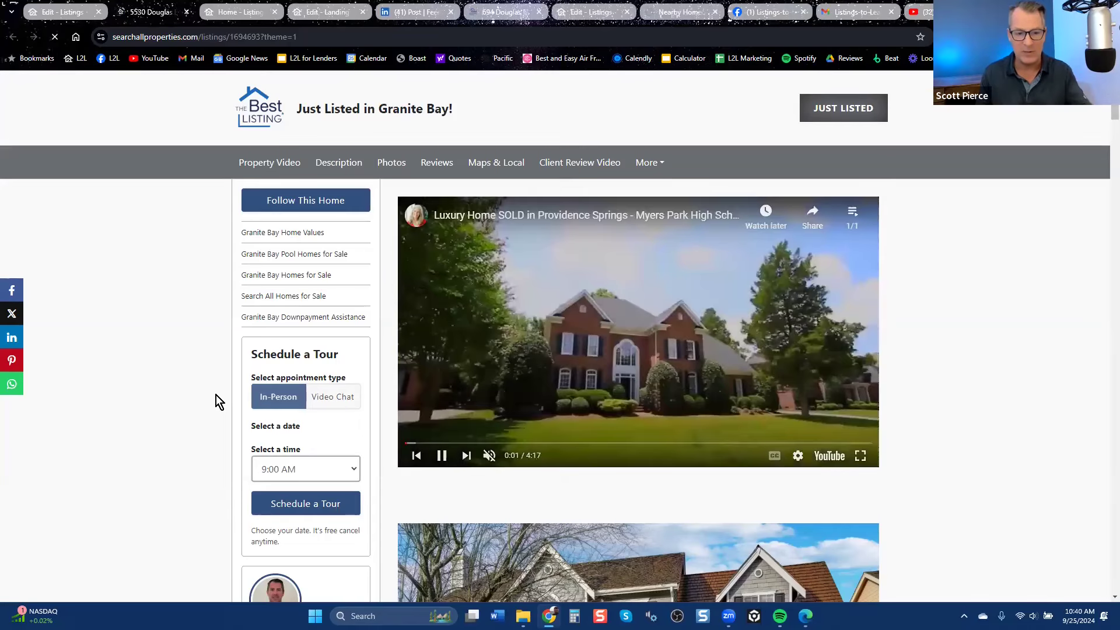
Step: Examine the Lead Gen property website's tour scheduler, photos, buyer form, home value form and Real Estate Resource Center, and return to its beginning
scroll(378, 358, down, 15)
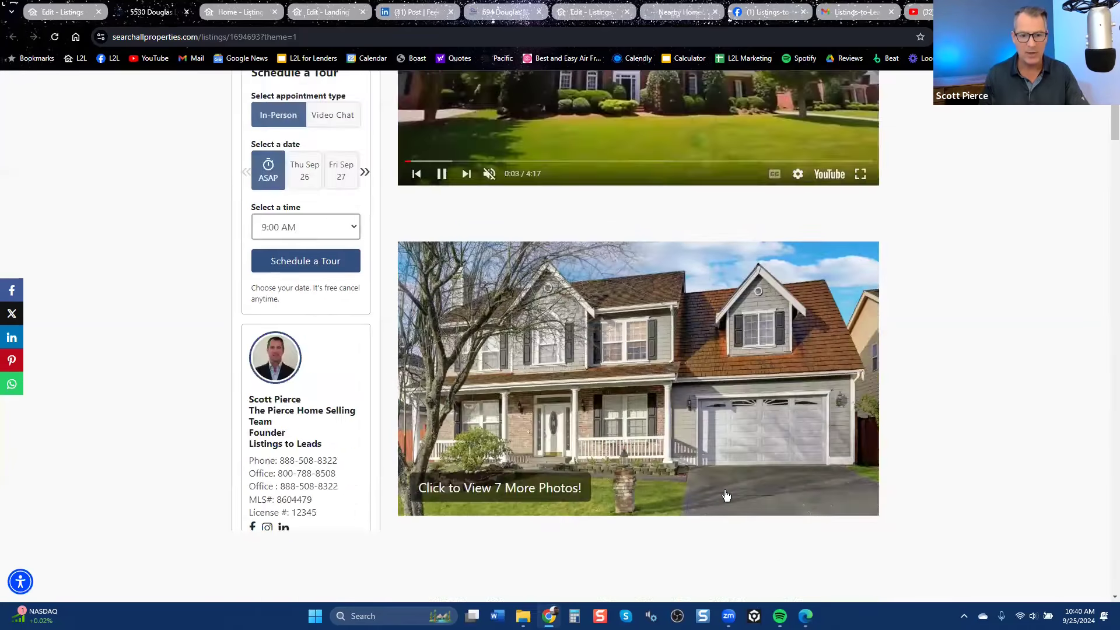
scroll(748, 485, down, 5)
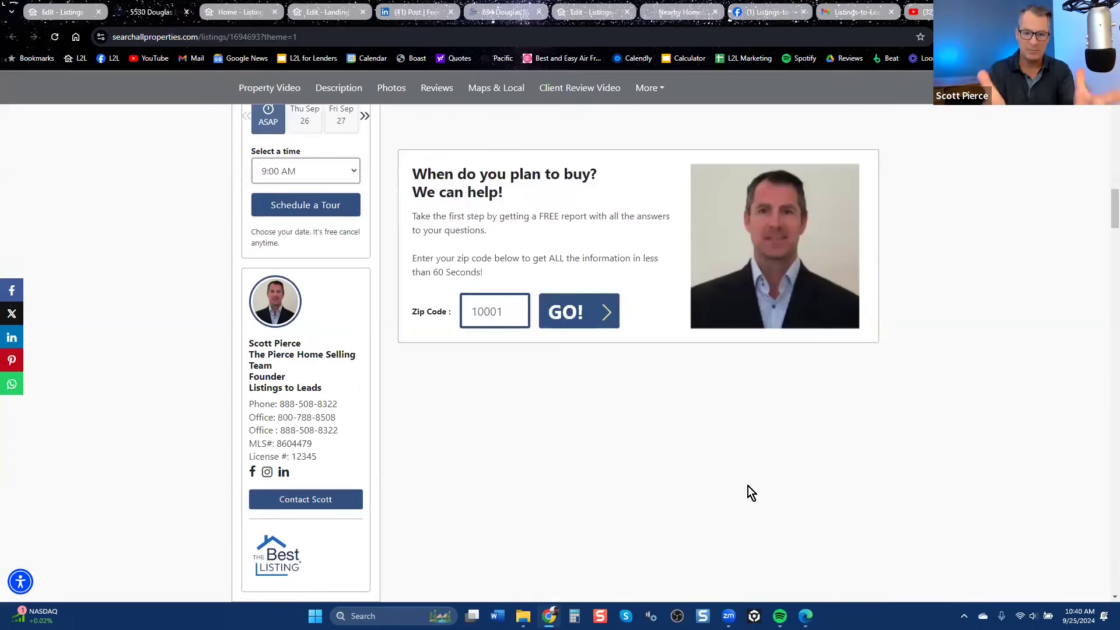
scroll(748, 485, down, 6)
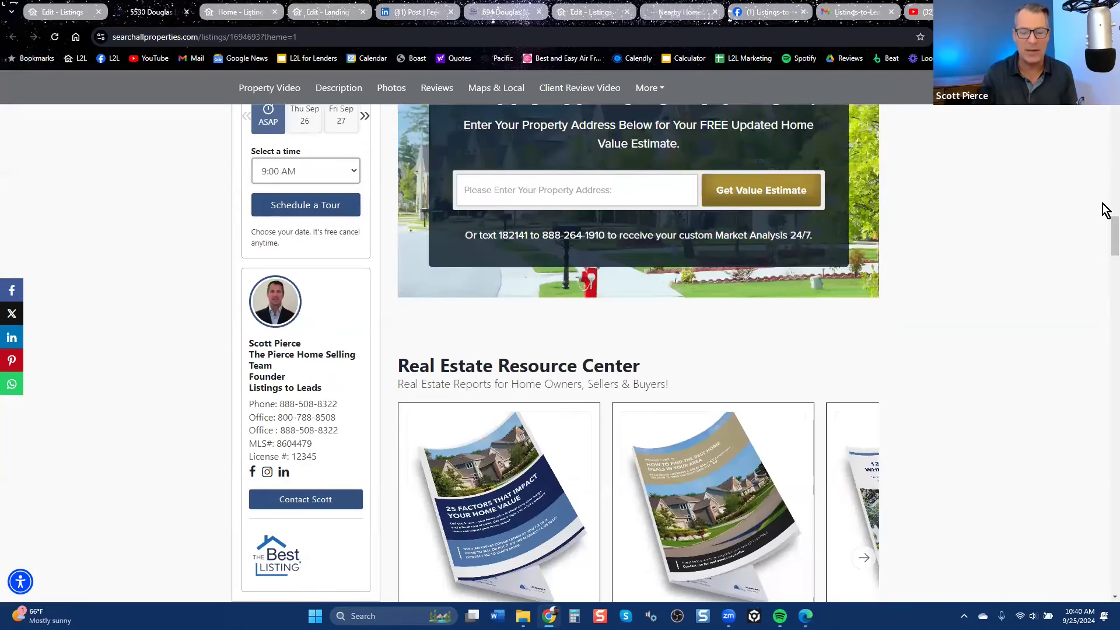
drag(1106, 232, 1106, 227)
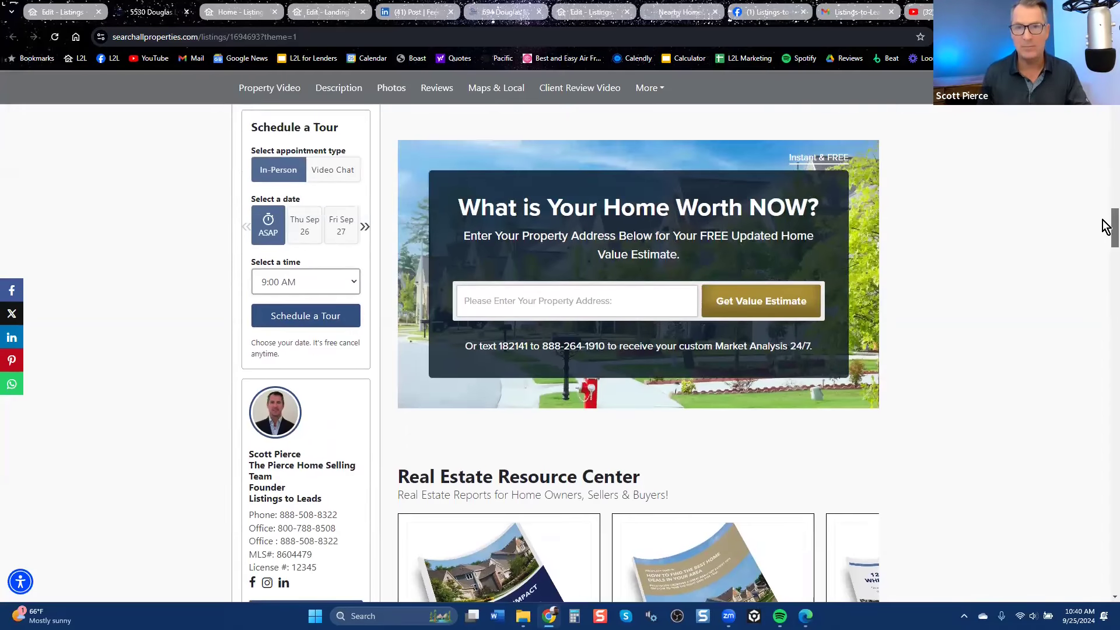
drag(1106, 226, 1106, 232)
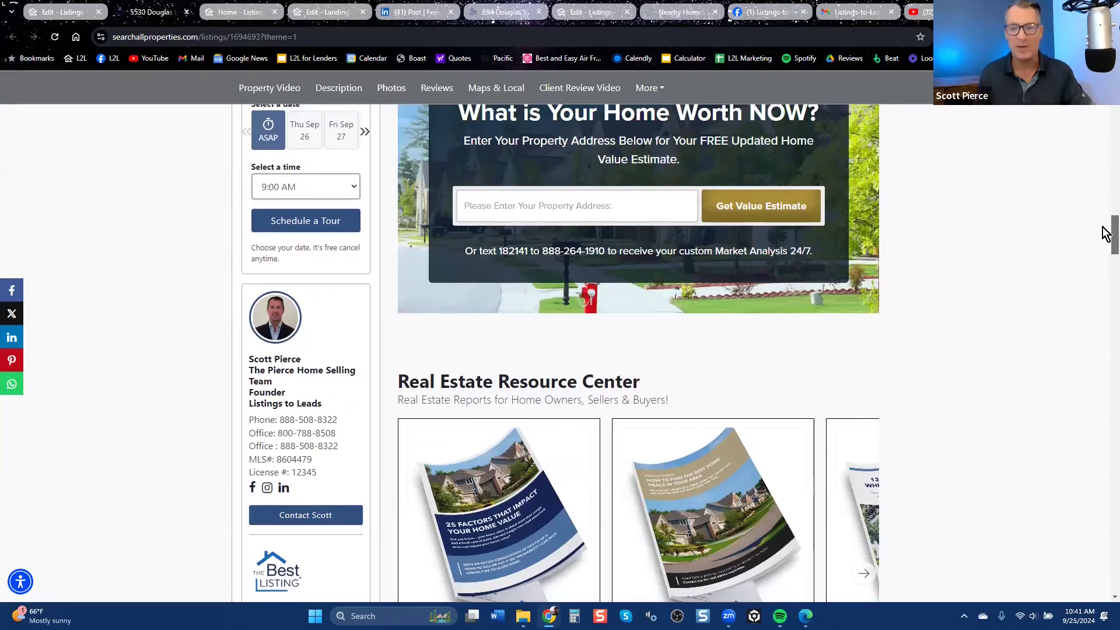
drag(1106, 232, 1106, 109)
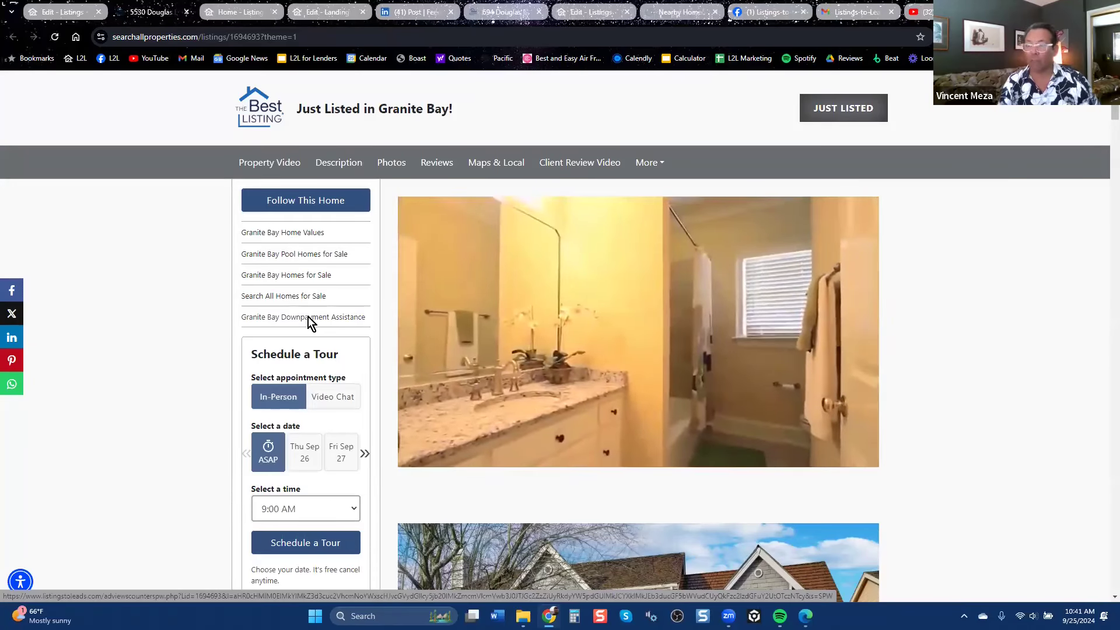
Step: View the Granite Bay Downpayment Assistance page linked from the property website and return to the listing's marketing tools in Listings-to-Leads
click(308, 317)
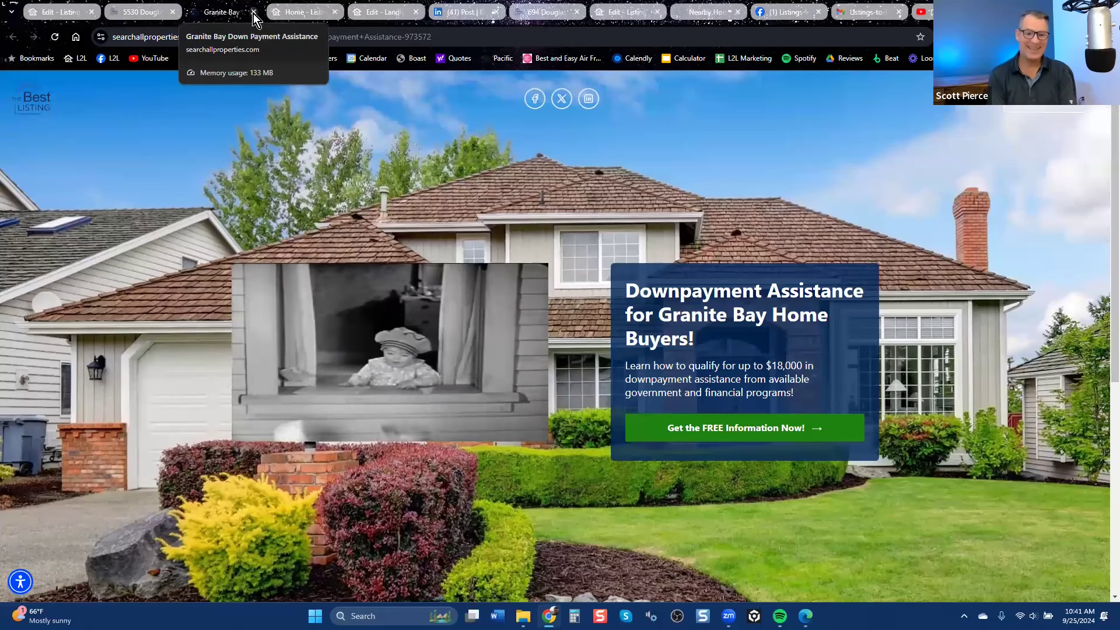
click(140, 12)
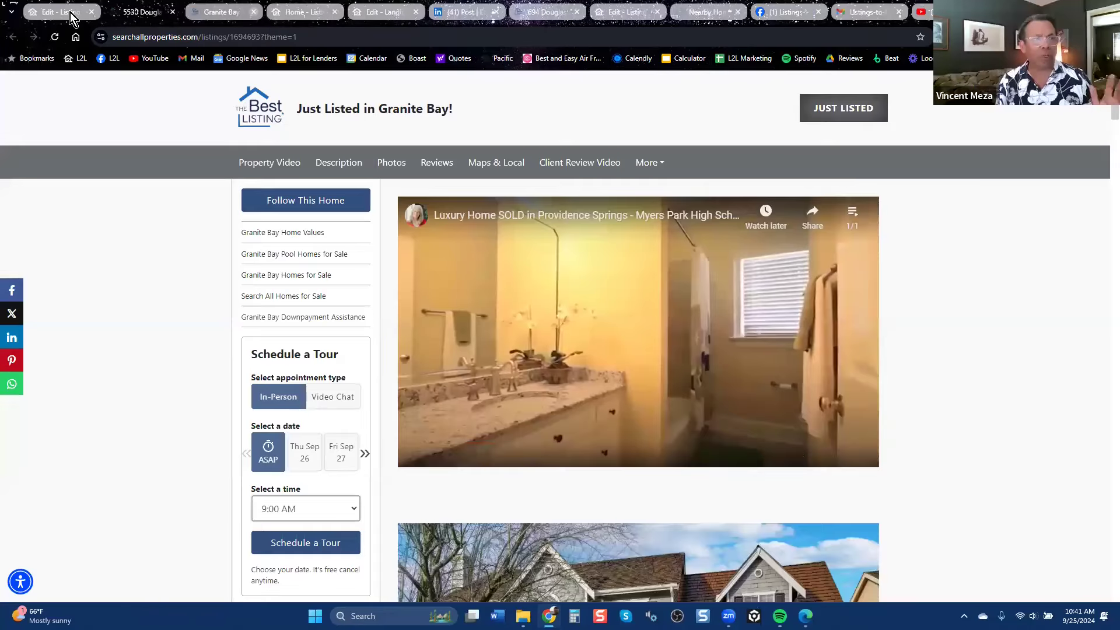
click(70, 12)
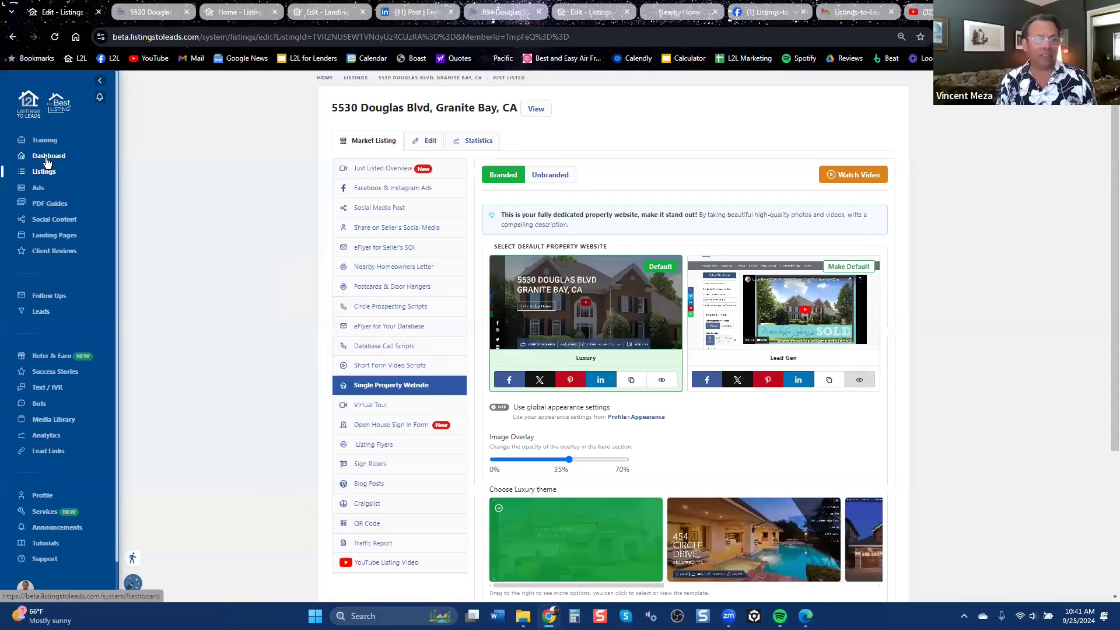
Step: From the dashboard, start a Google landing page ad, choose the Memphis (Property Valuation Plus) page, and close the form without creating the ad
click(48, 162)
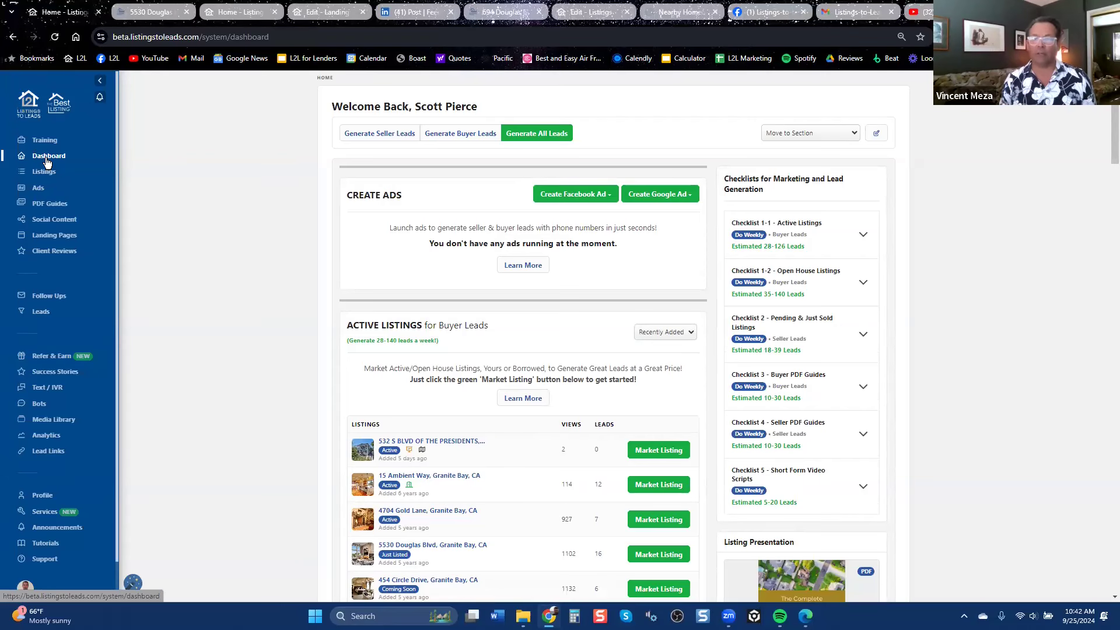
click(673, 195)
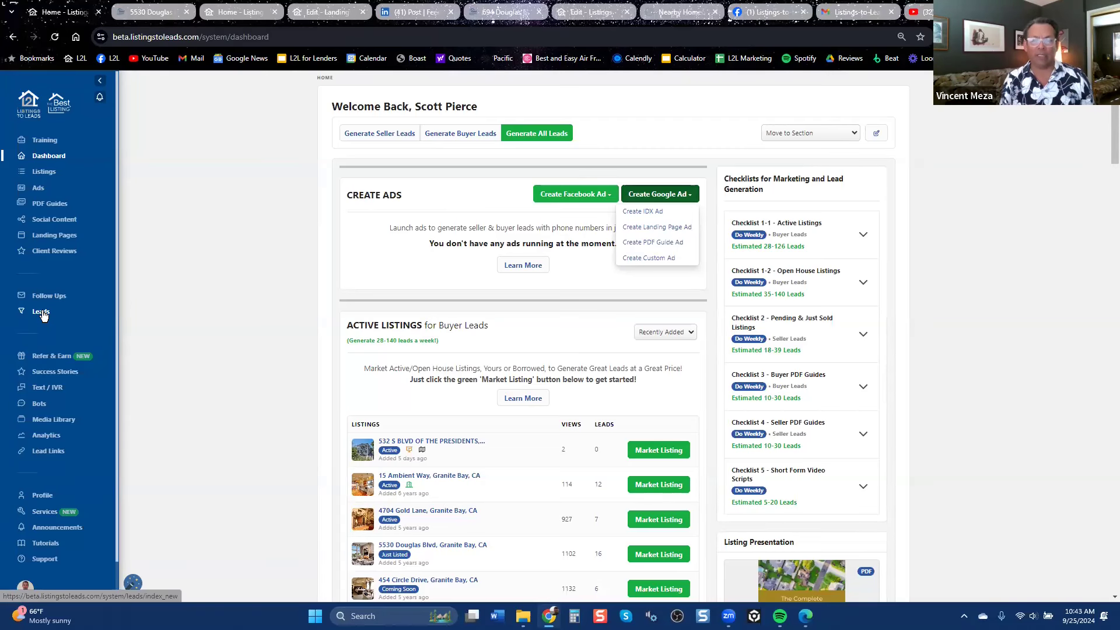
click(661, 227)
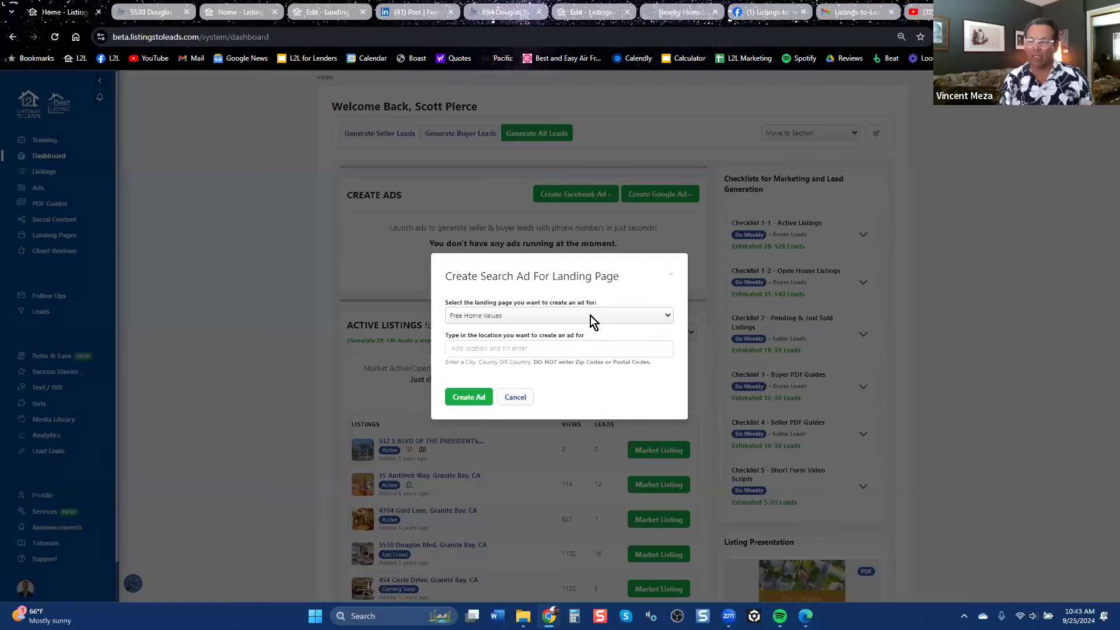
click(589, 320)
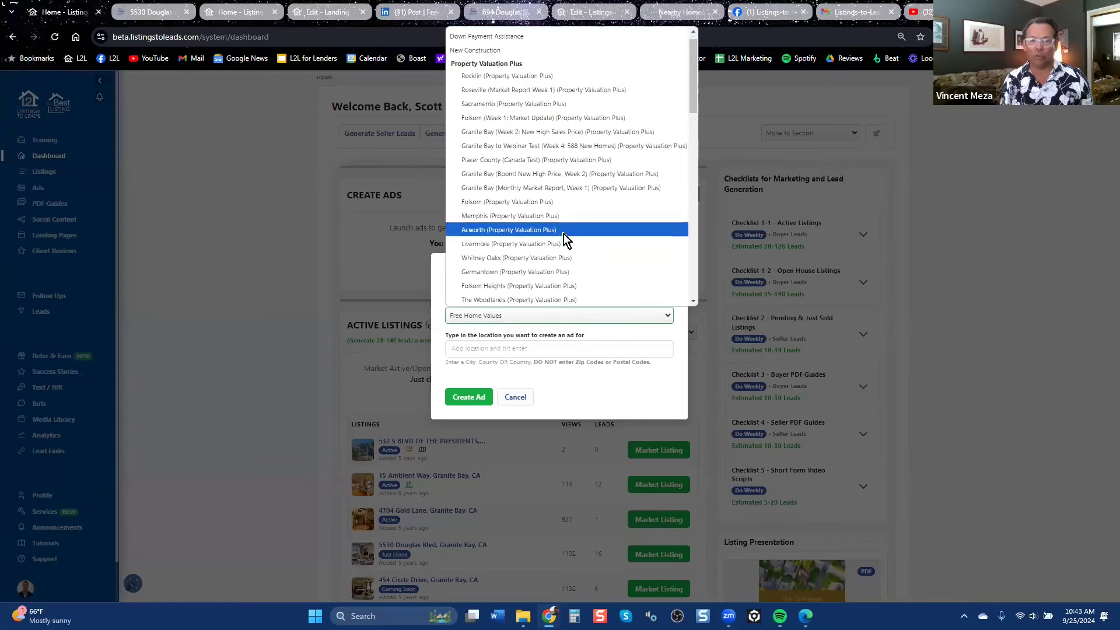
click(564, 215)
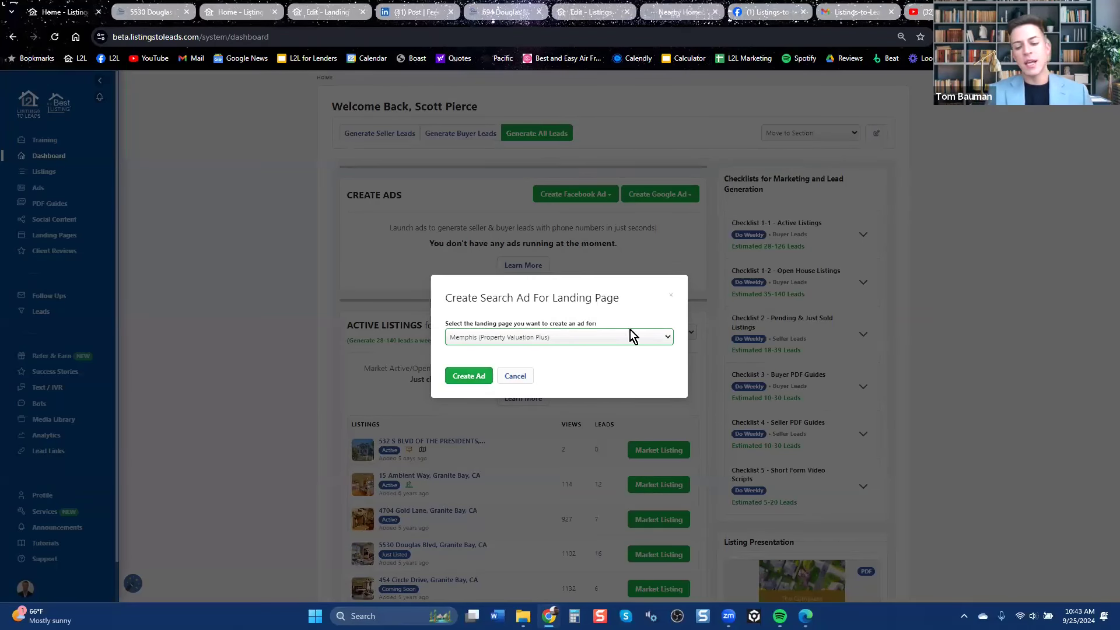
click(672, 299)
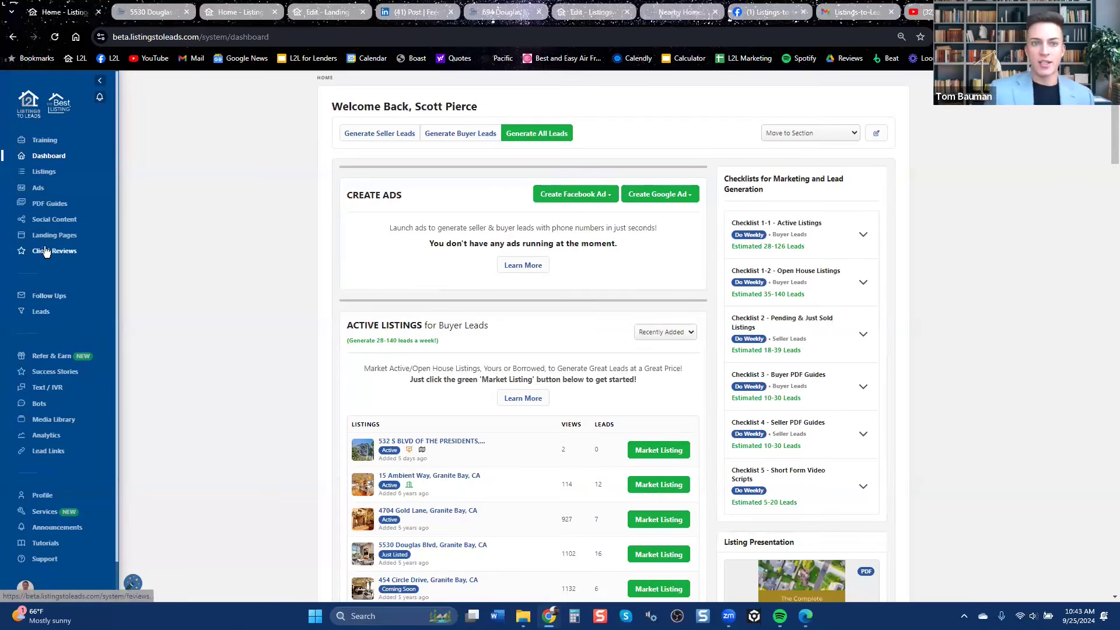
Step: Go to the listings, show the Grab Listing form with its zip code entry, and close it without grabbing a listing
click(42, 176)
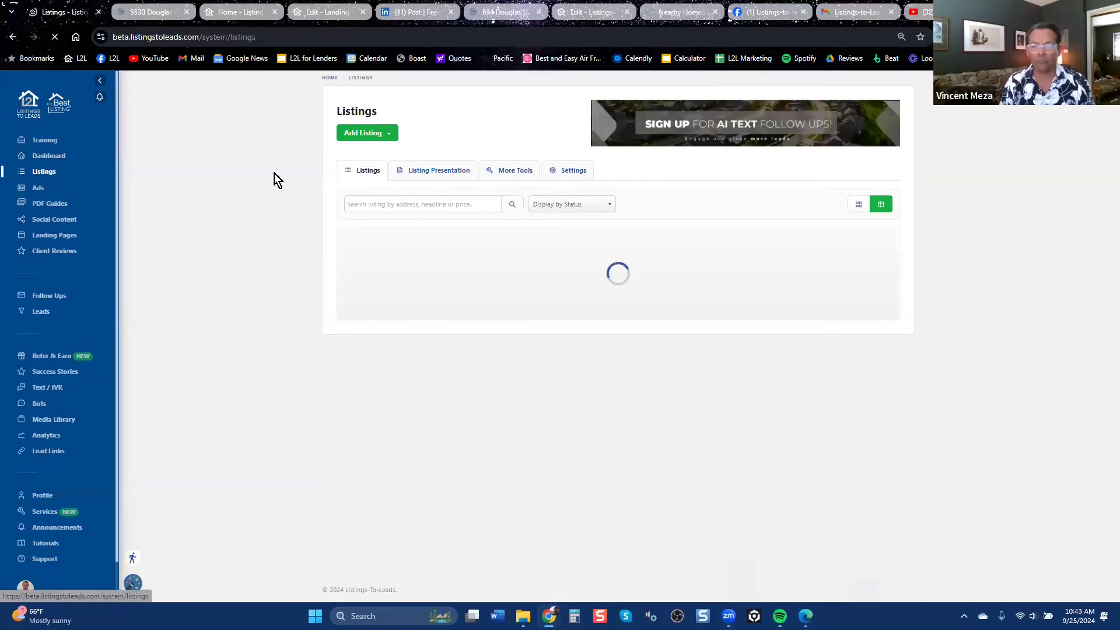
click(378, 134)
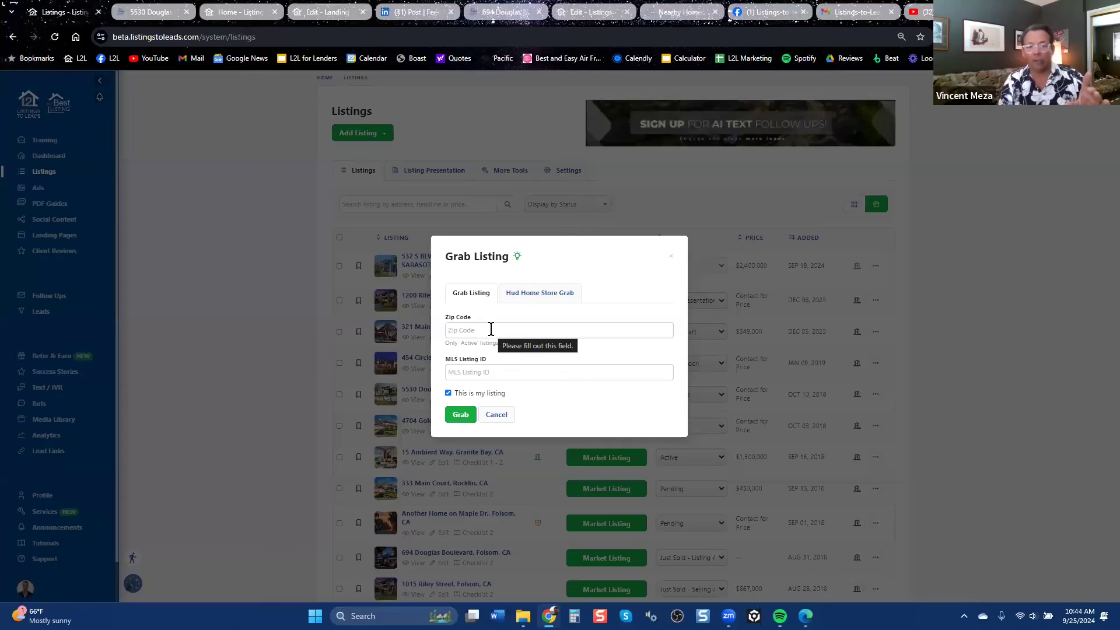
click(491, 329)
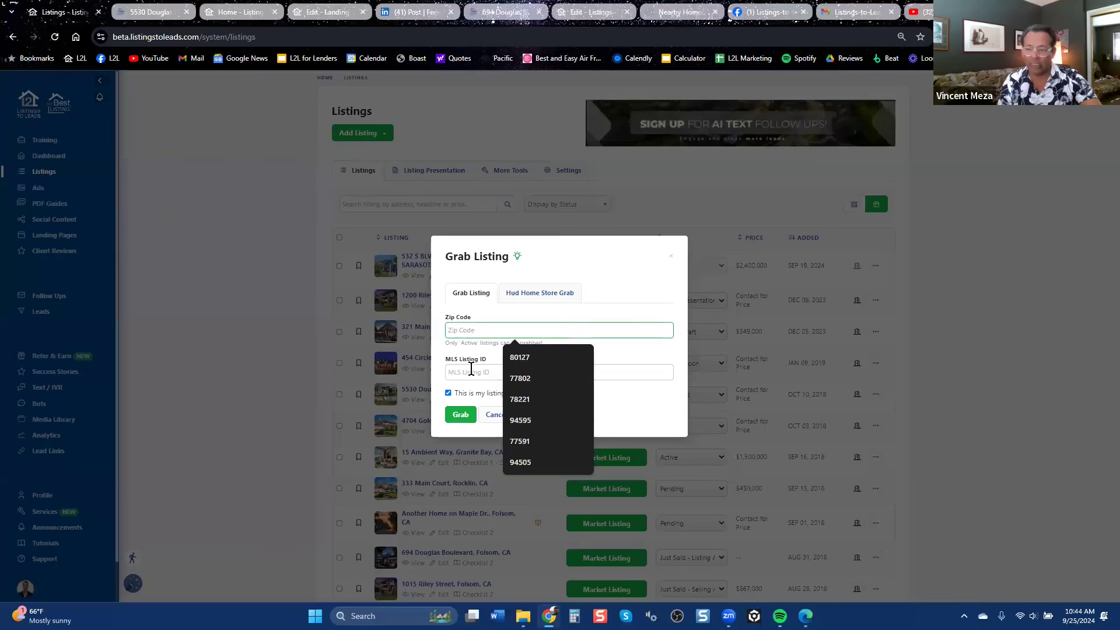
click(671, 257)
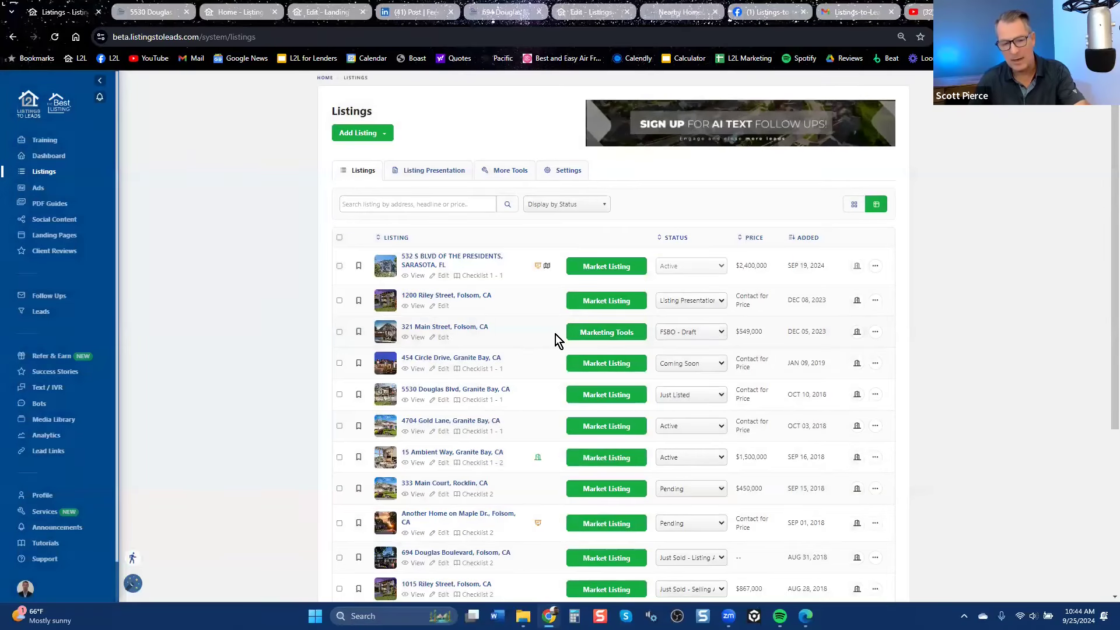
Step: Reopen the Grab Listing form, turn off the This is my listing option, and cancel the form
click(358, 132)
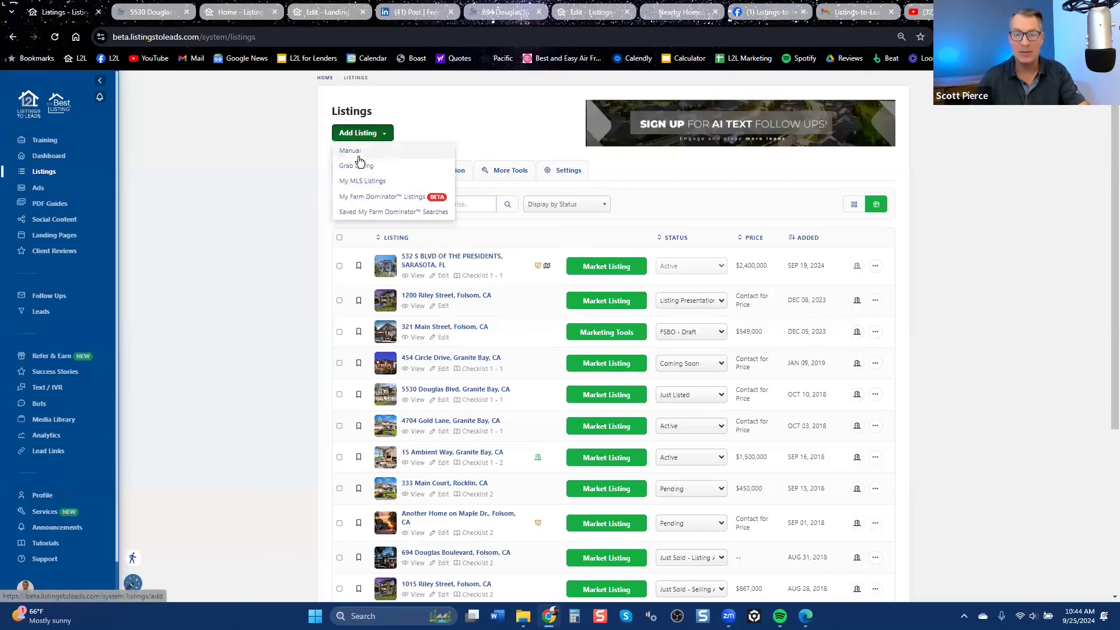
click(359, 166)
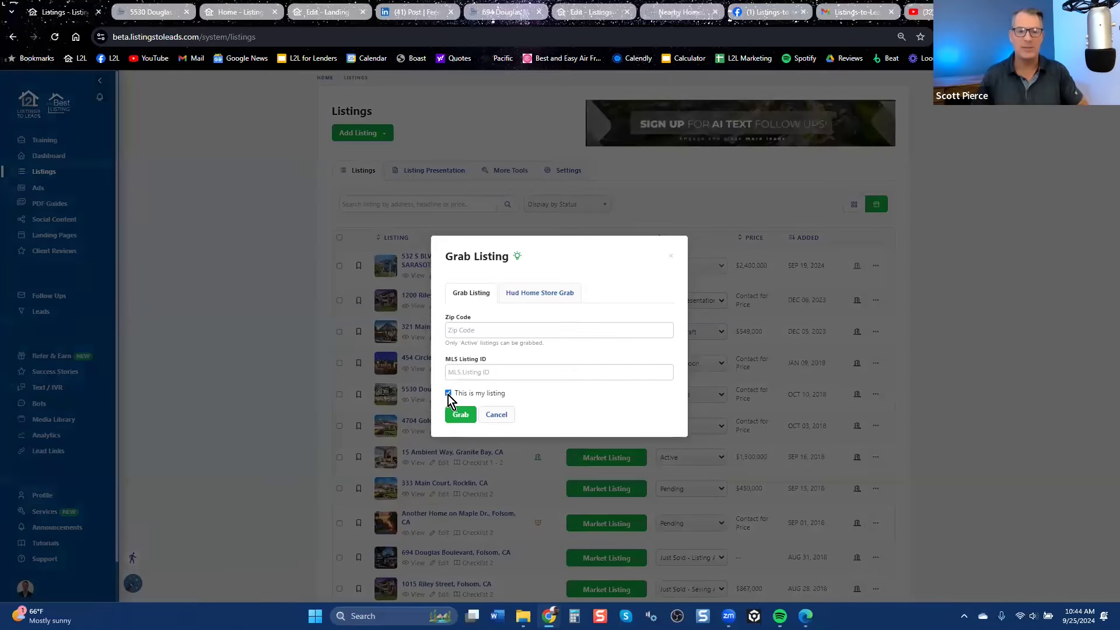
click(448, 394)
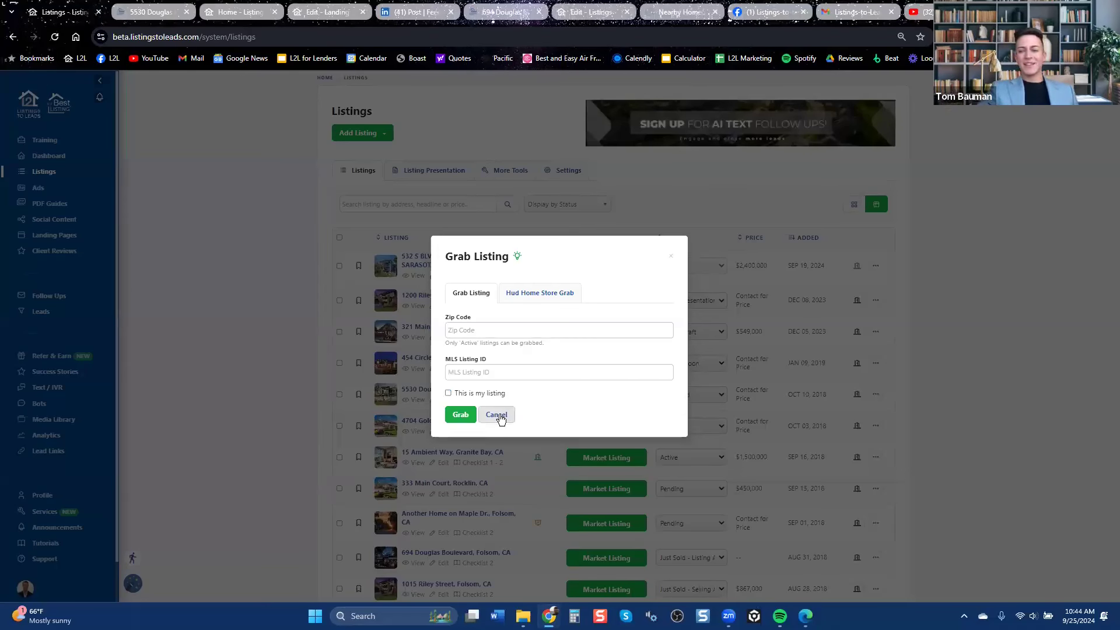
click(497, 416)
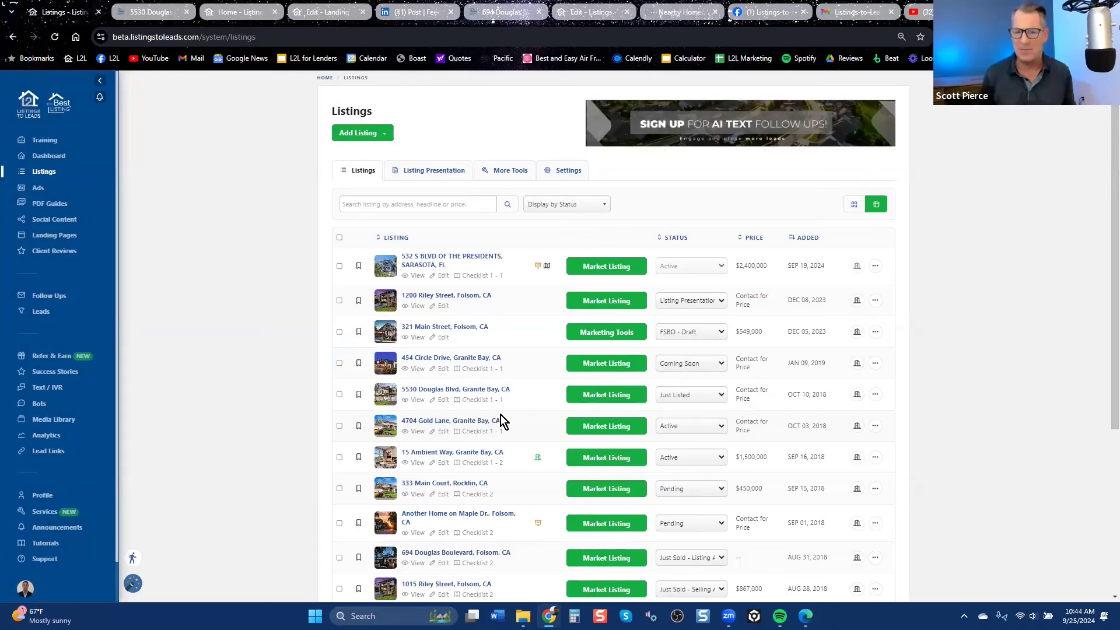
Step: Examine the postcard and door hanger templates for the Just Listed Granite Bay listing, including an enlarged preview of EDDM Mega Postcard 3
click(615, 407)
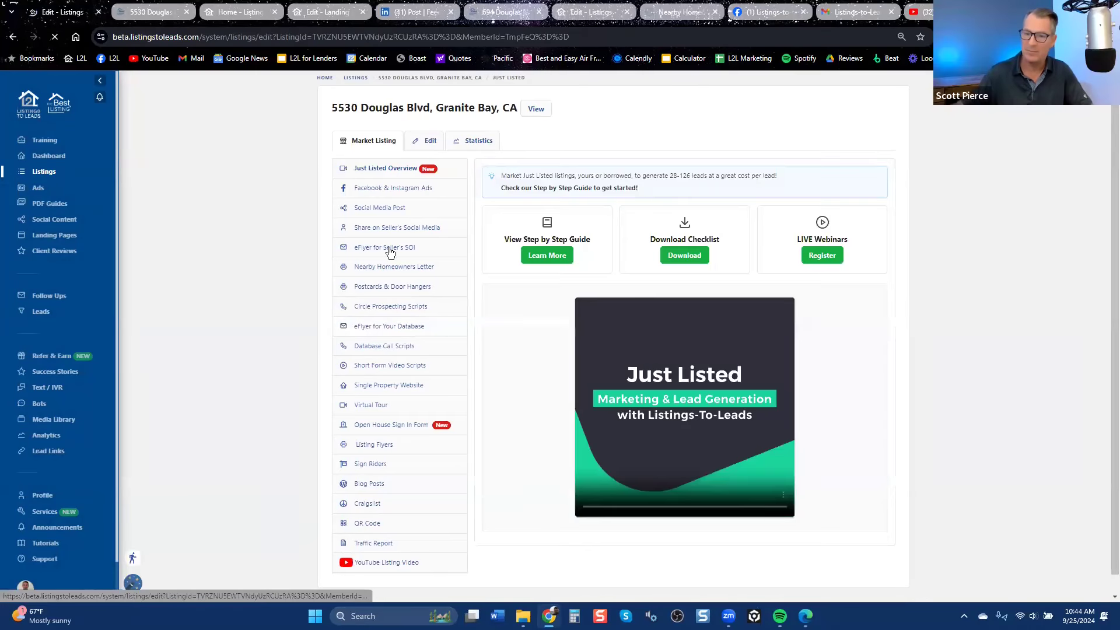
click(389, 289)
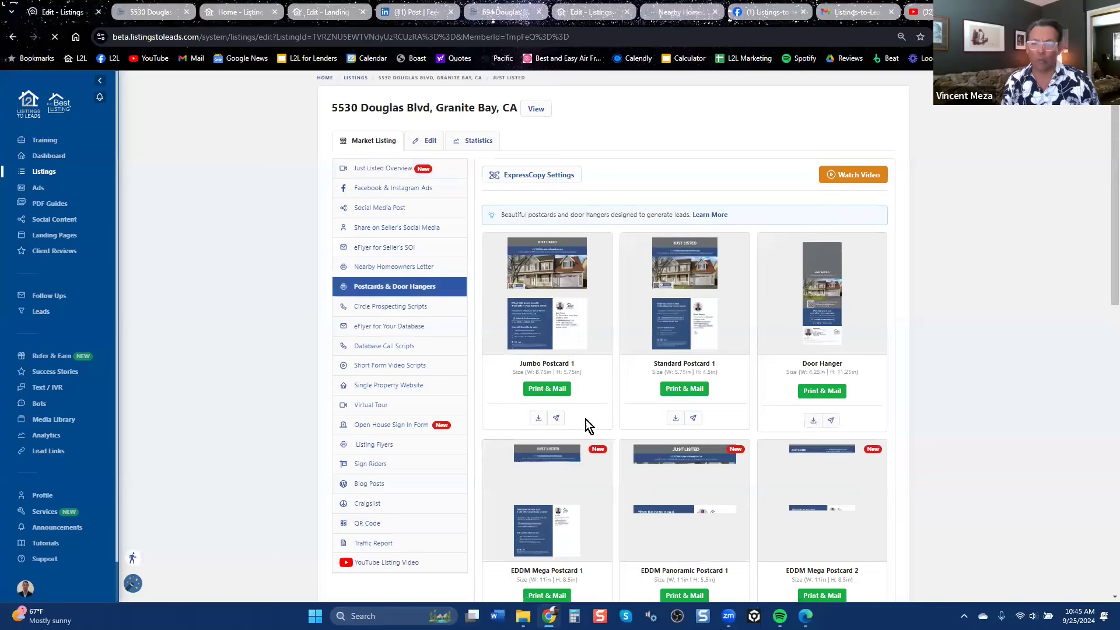
scroll(652, 436, down, 6)
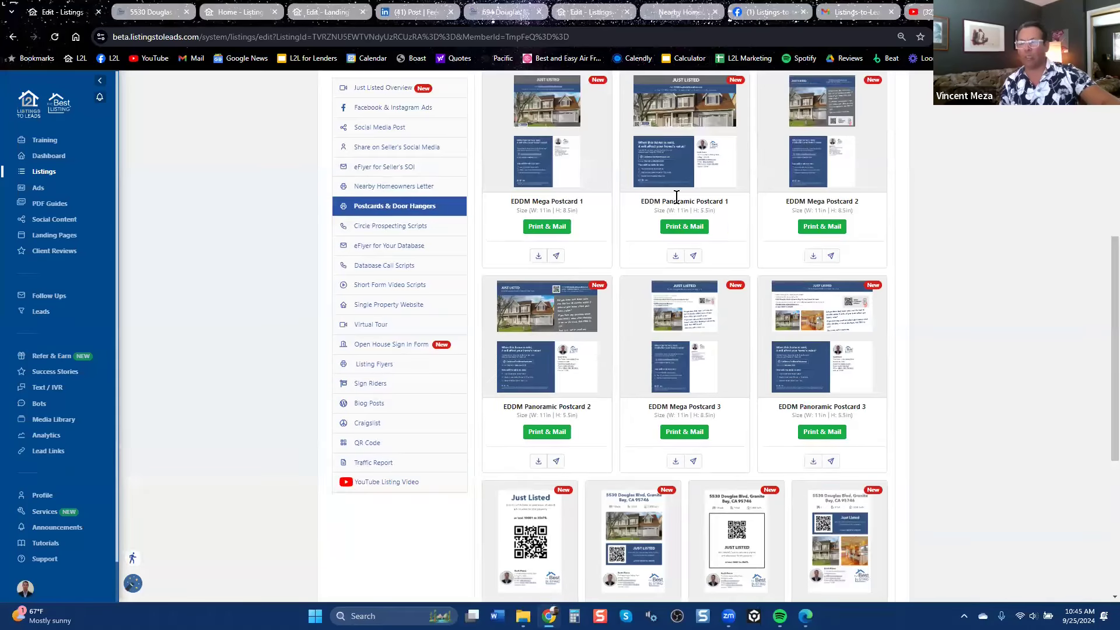
mouse_move(815, 299)
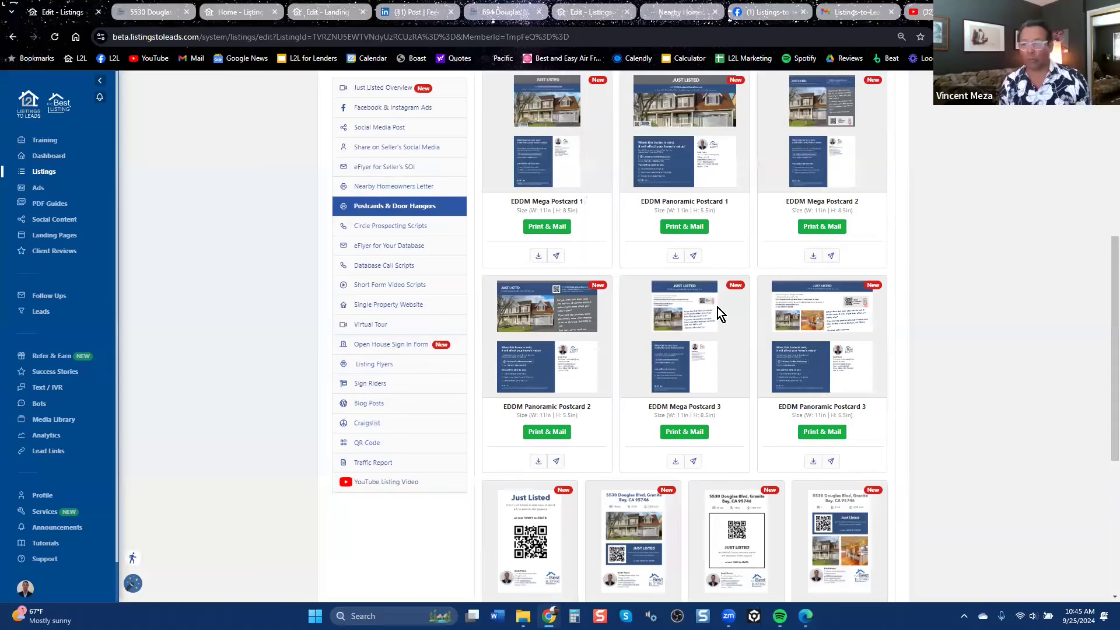
mouse_move(697, 292)
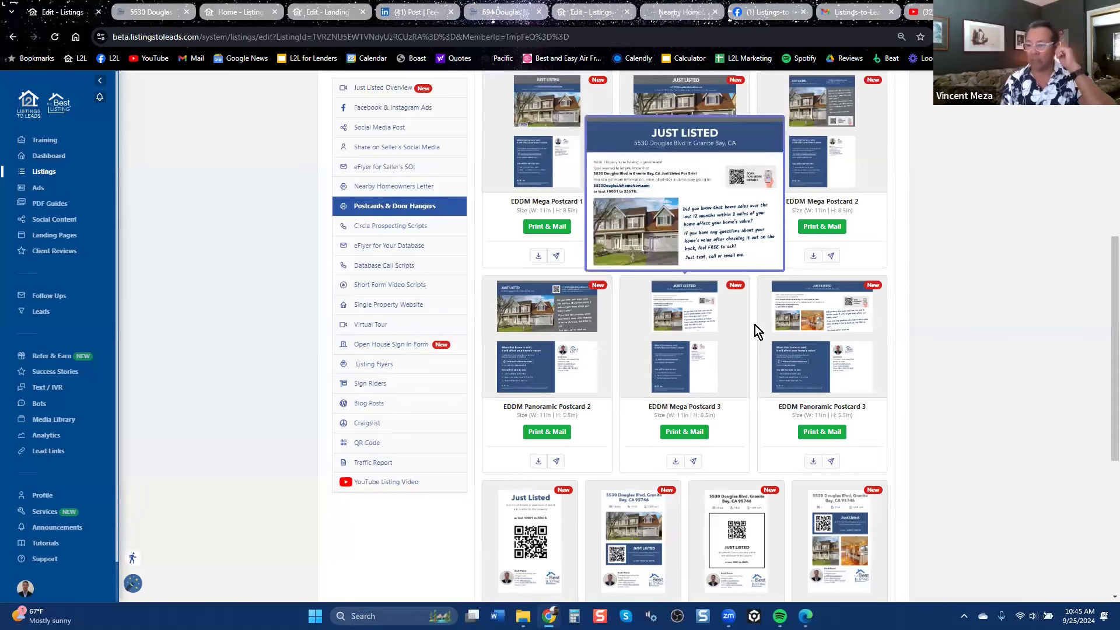
scroll(778, 325, up, 5)
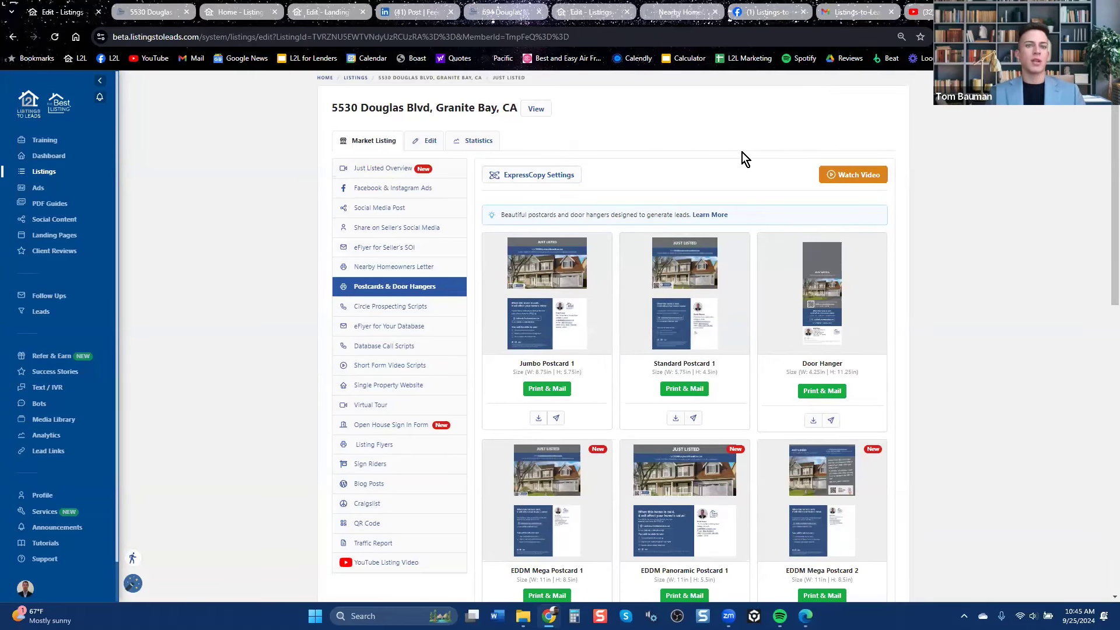
scroll(745, 155, down, 5)
scroll(754, 167, down, 1)
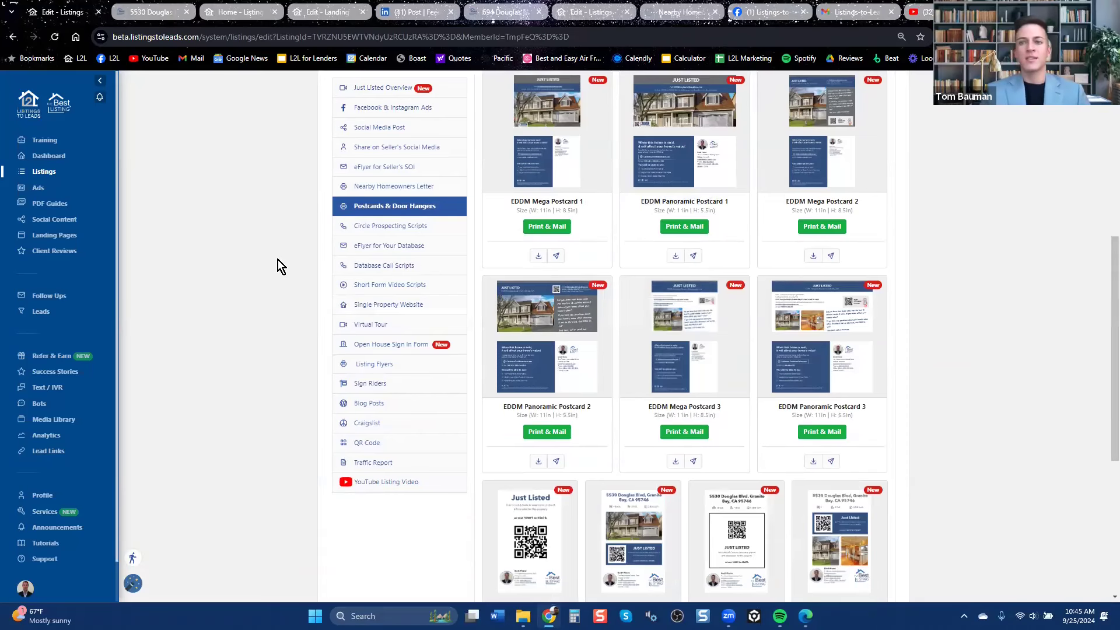
scroll(277, 260, up, 1)
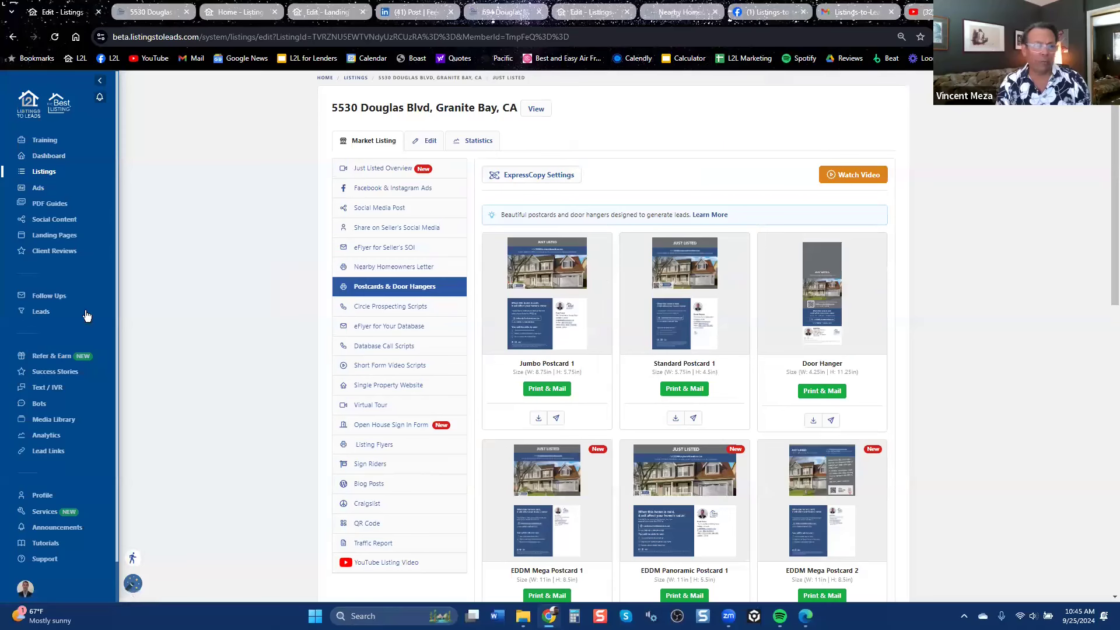
Step: Go to the ads overview, switch to Facebook to look through the home feed, and return to the ads overview
click(39, 189)
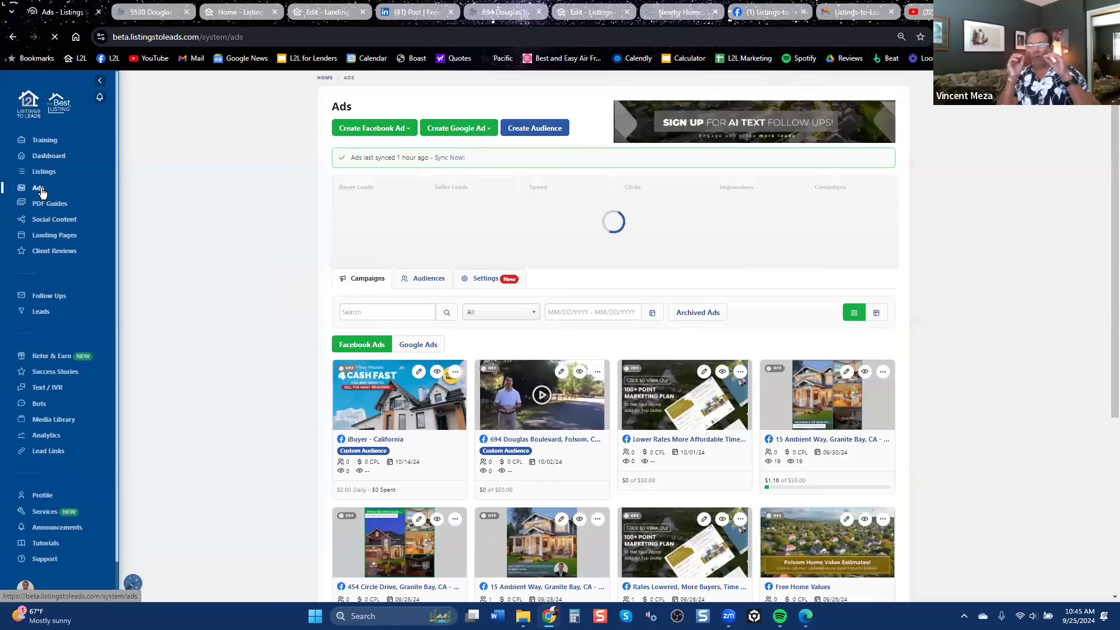
click(768, 12)
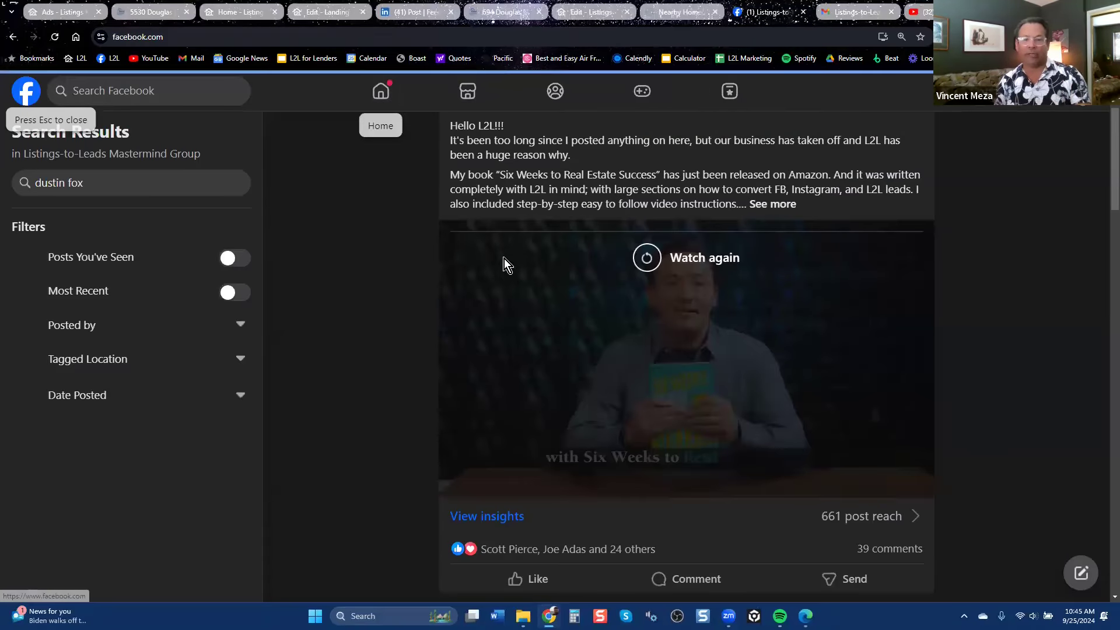
key(Escape)
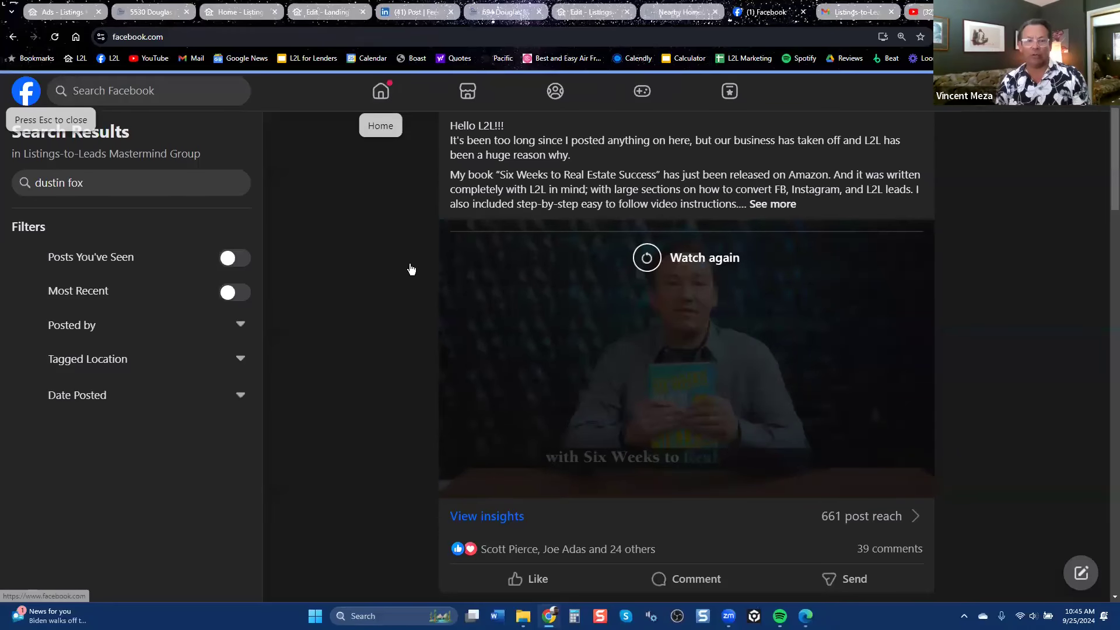
scroll(474, 391, down, 6)
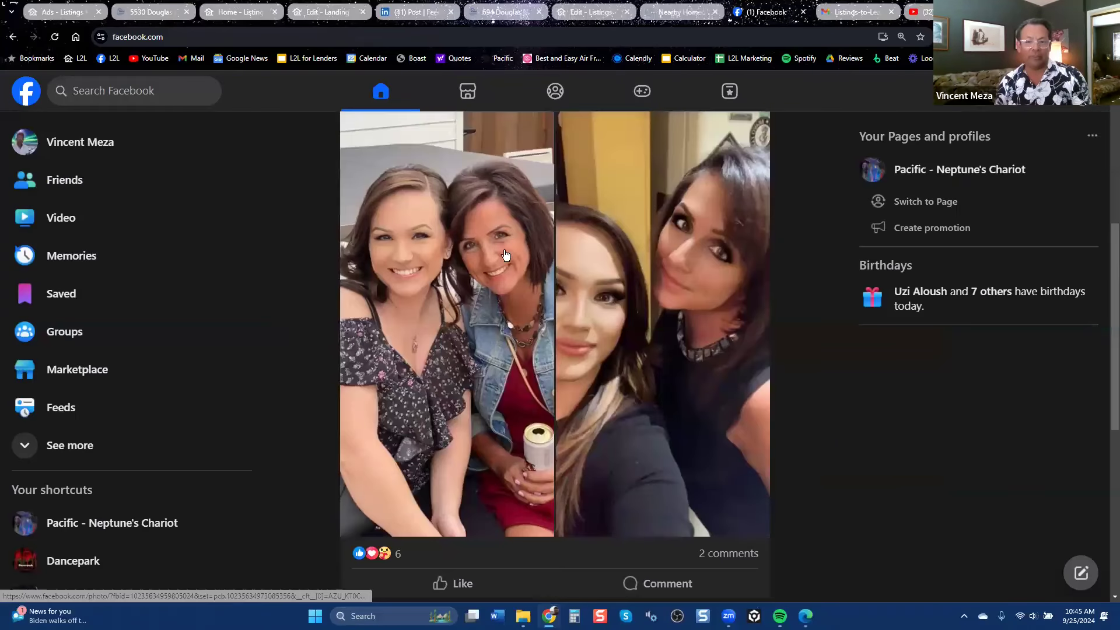
scroll(532, 359, down, 6)
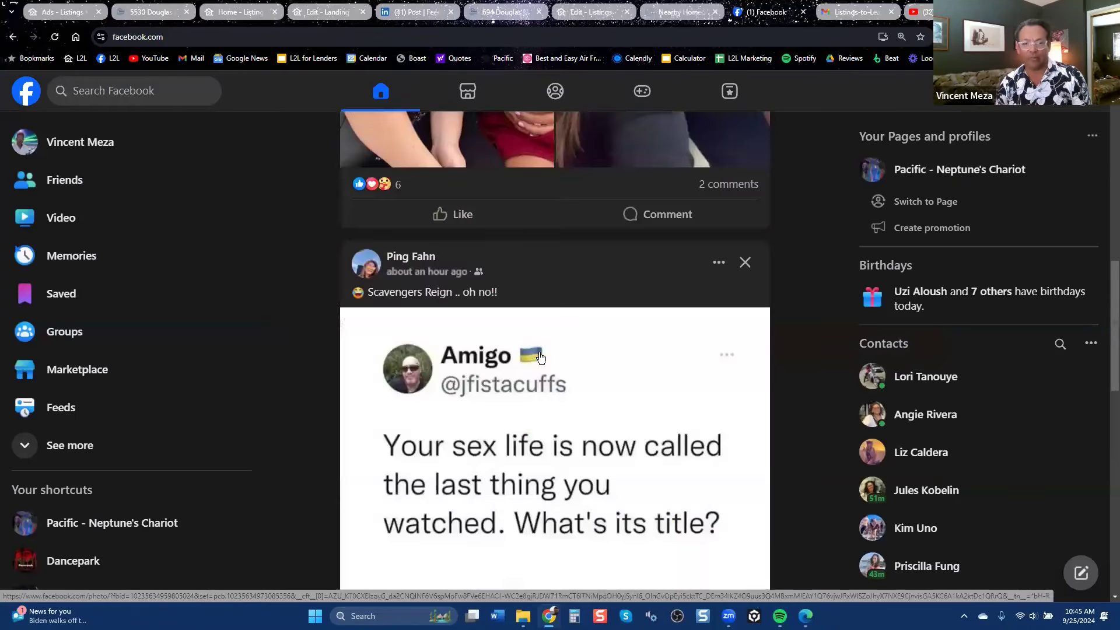
scroll(563, 384, down, 5)
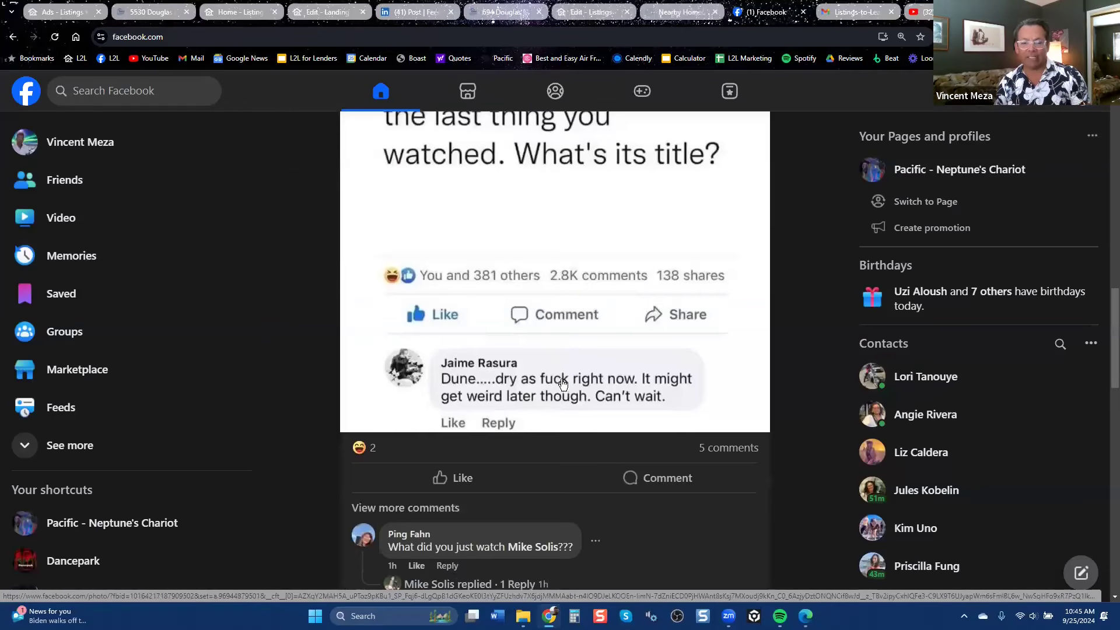
scroll(563, 384, down, 6)
scroll(562, 384, down, 4)
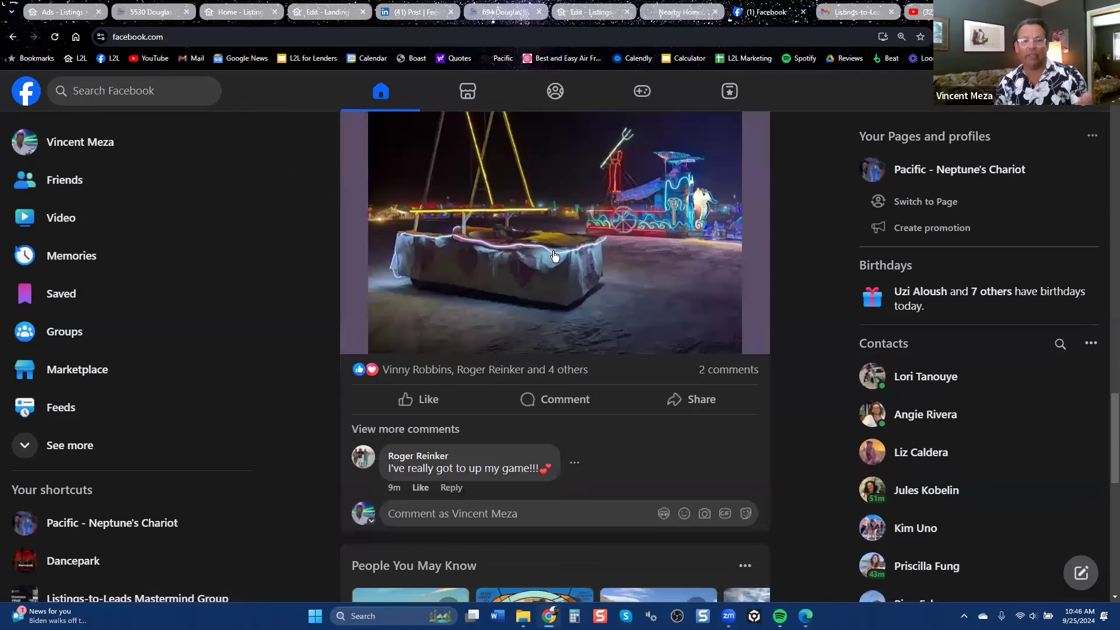
click(64, 12)
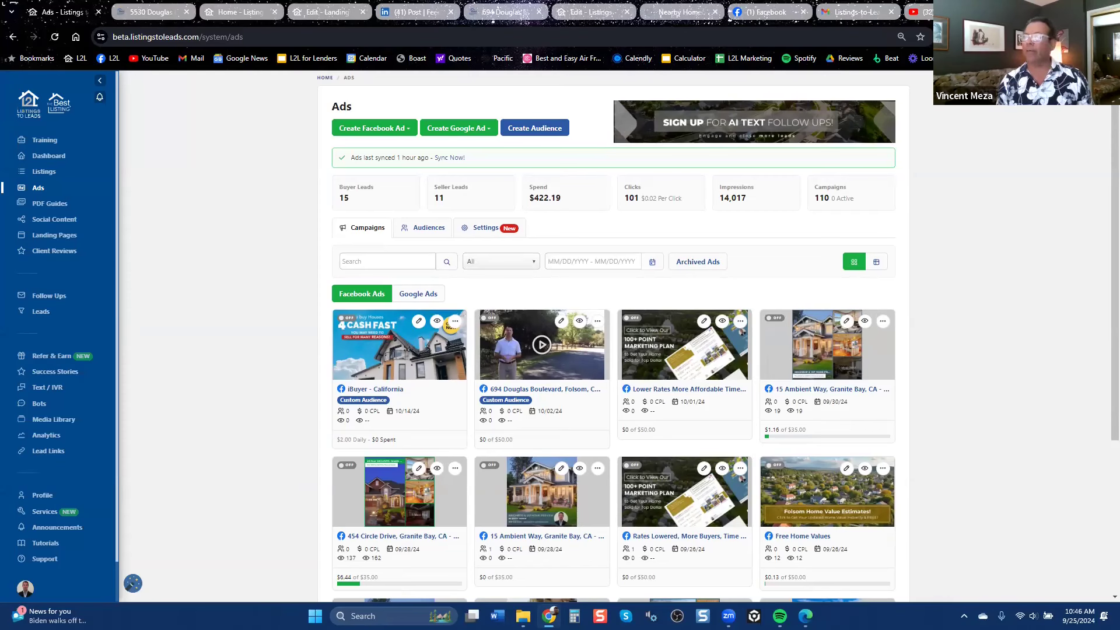
key(ctrl+t)
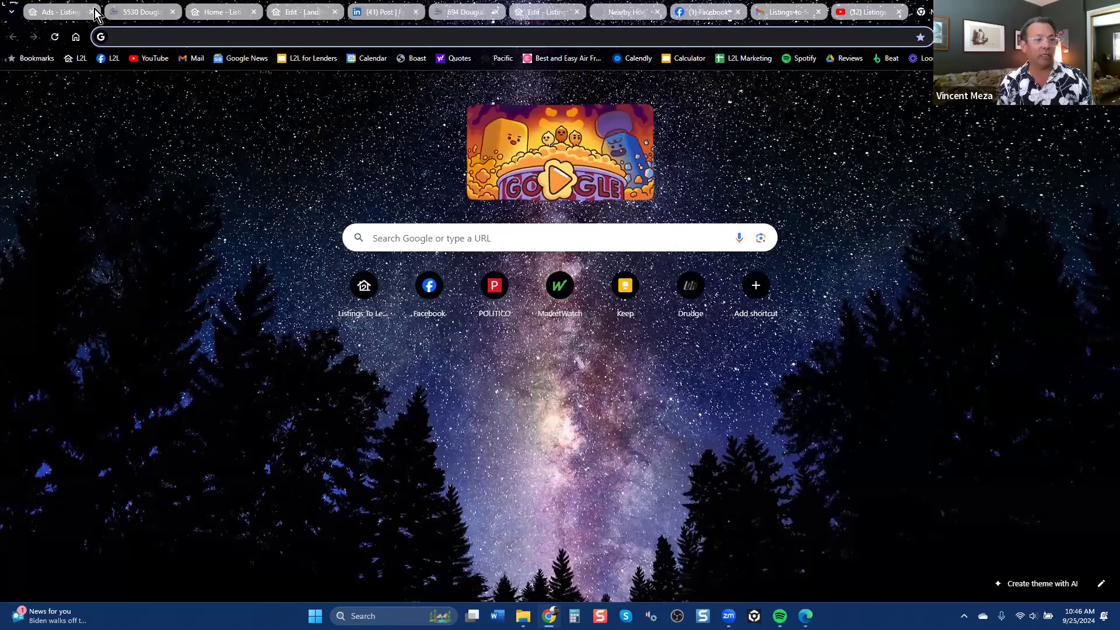
click(68, 18)
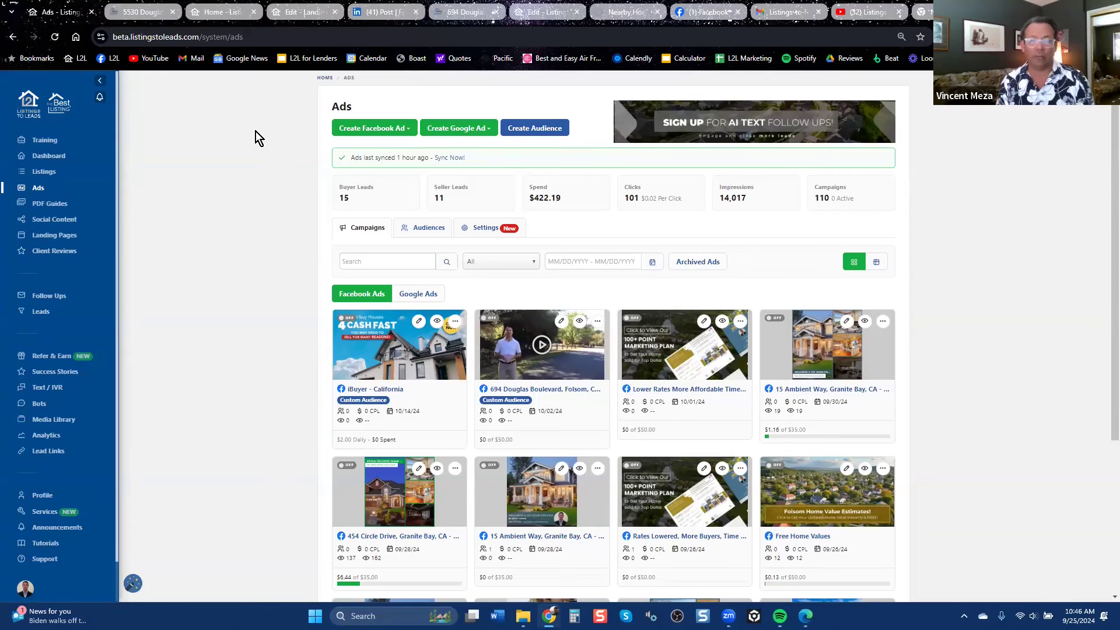
Step: Start a Google landing page ad for the Livermore (Property Valuation Plus) page
click(476, 130)
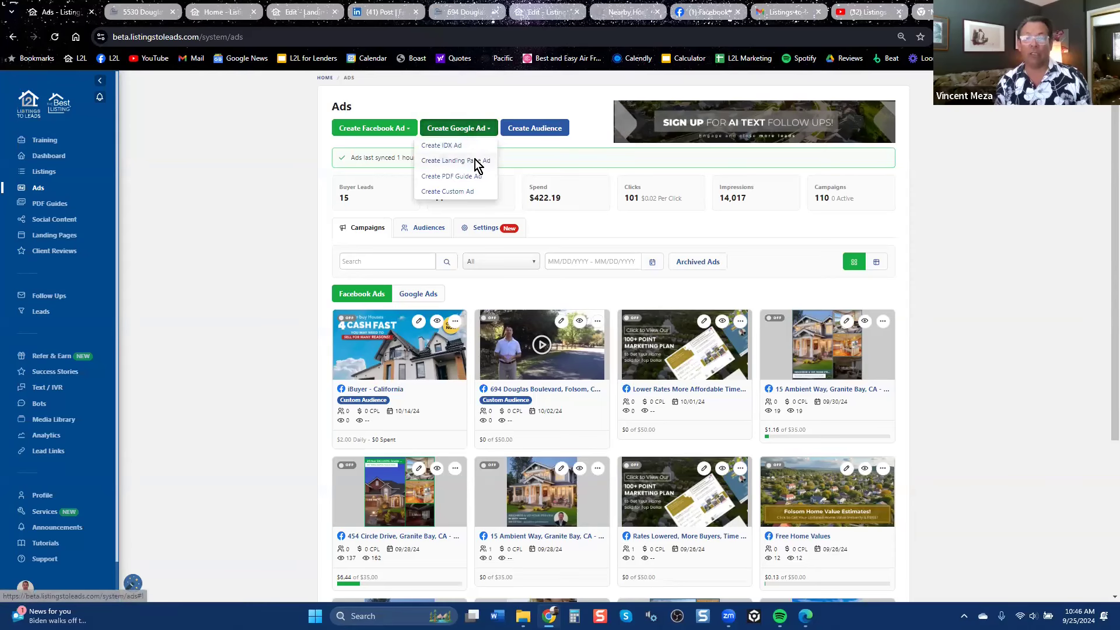
click(475, 161)
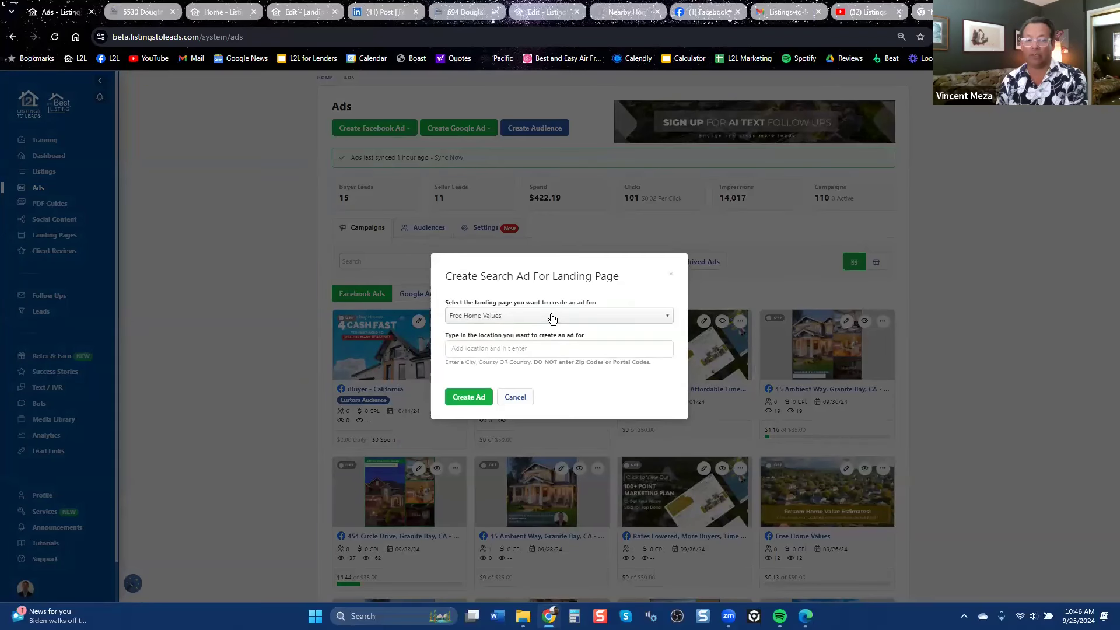
click(551, 317)
drag(666, 355, 669, 373)
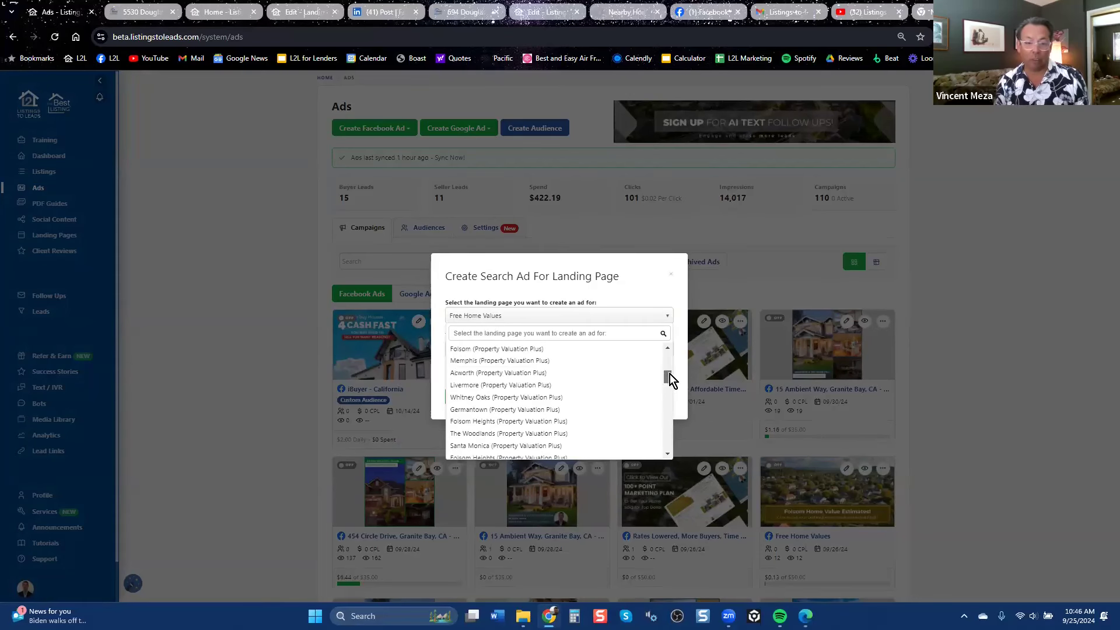
click(516, 387)
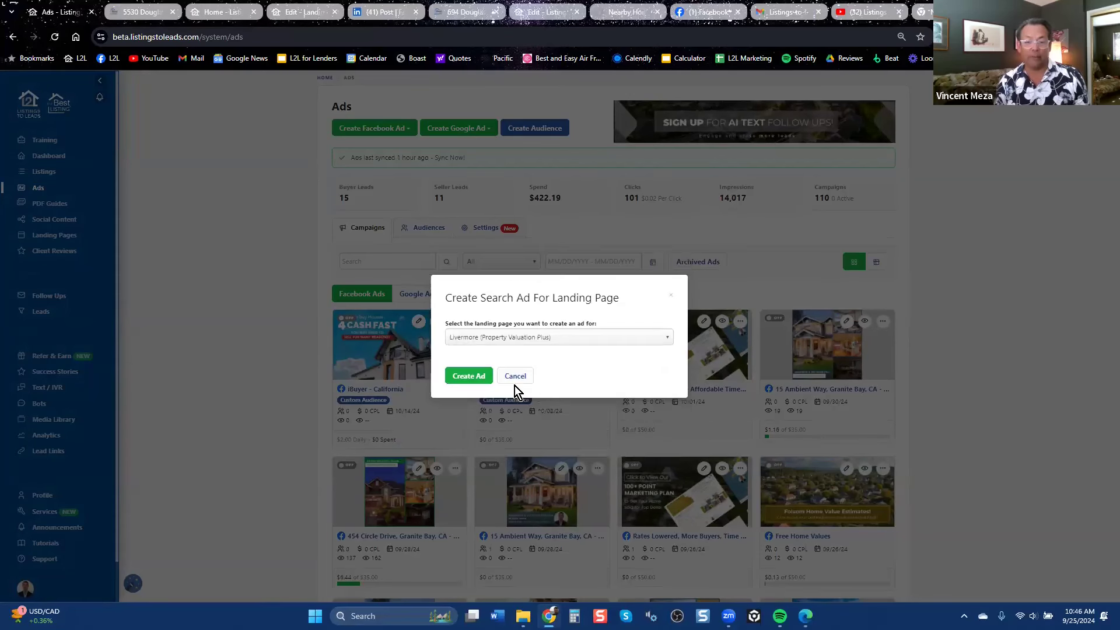
click(478, 378)
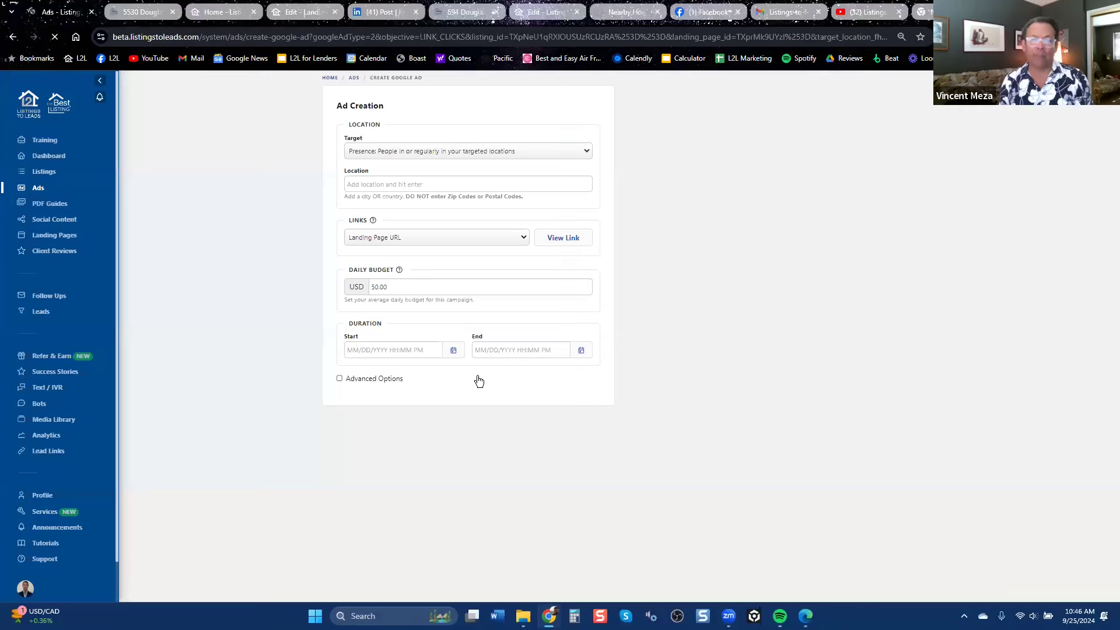
Step: Set the ad's target location to Livermore, California, United States and switch the ad preview to desktop view
click(436, 183)
text(livermor)
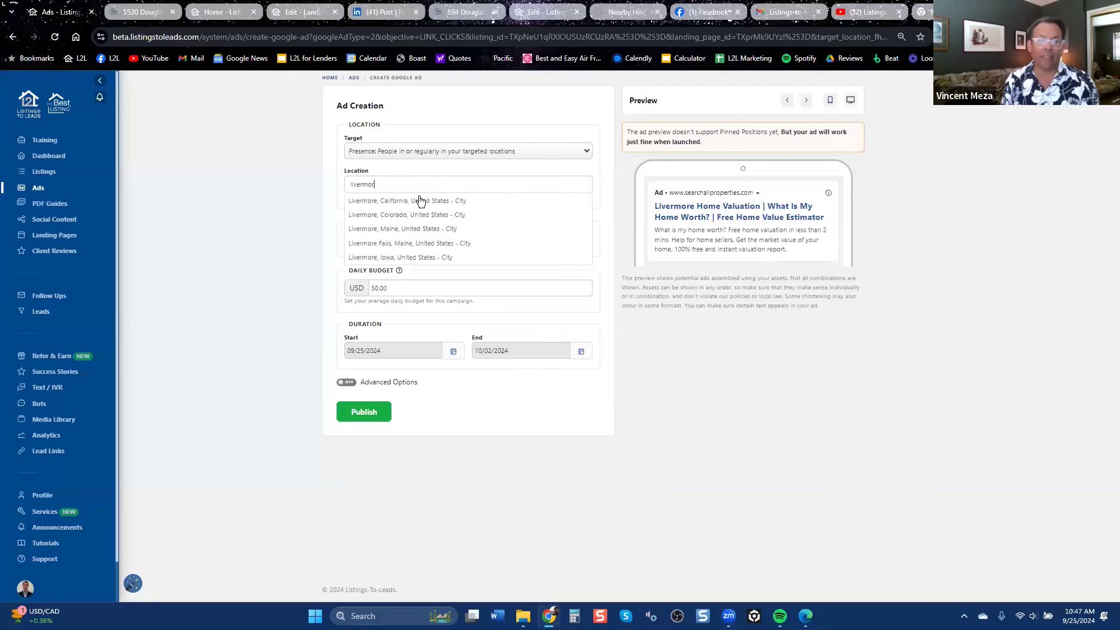
click(415, 200)
click(361, 412)
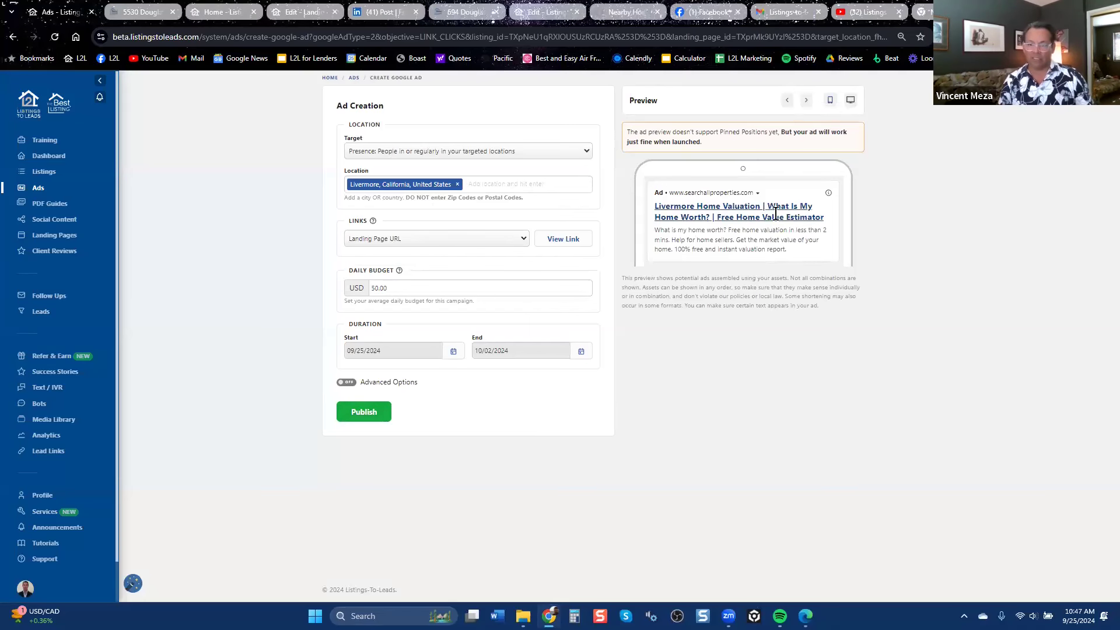
click(850, 100)
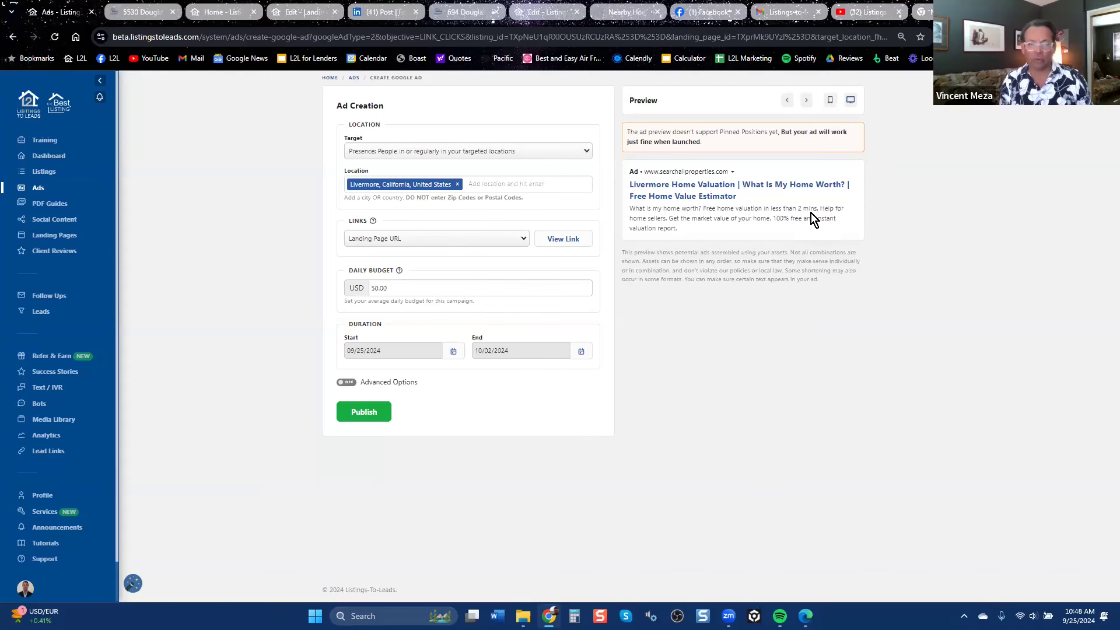
Step: Turn on the advanced options, examine the ad's keywords, headlines and descriptions, and turn the advanced options off again
click(345, 384)
drag(1107, 154, 1071, 204)
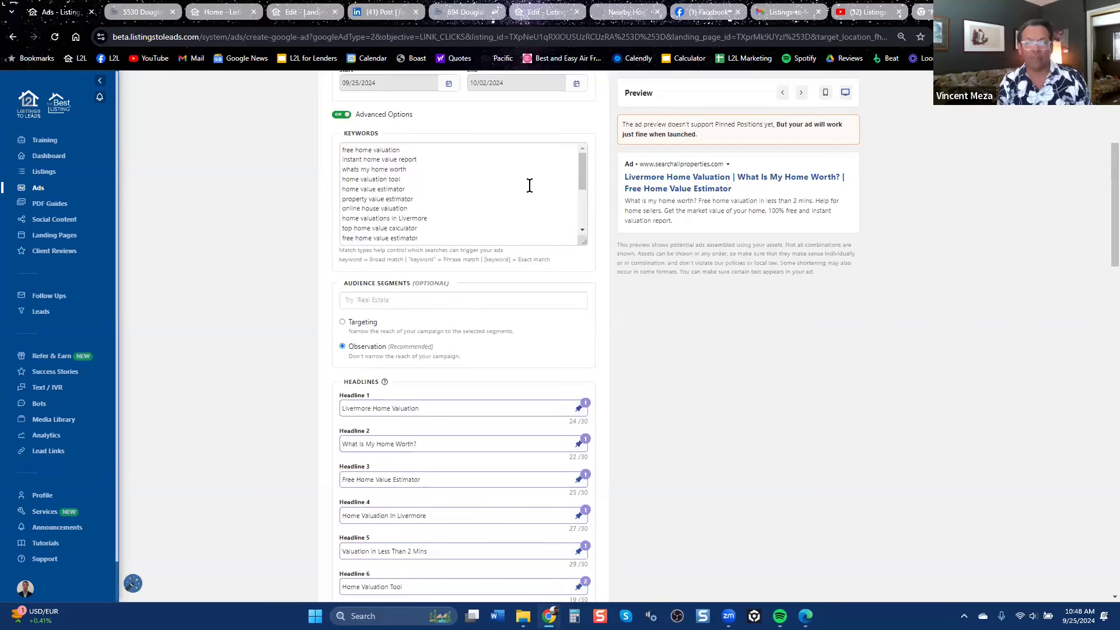
mouse_move(584, 176)
mouse_down()
mouse_move(591, 222)
mouse_move(589, 156)
mouse_up()
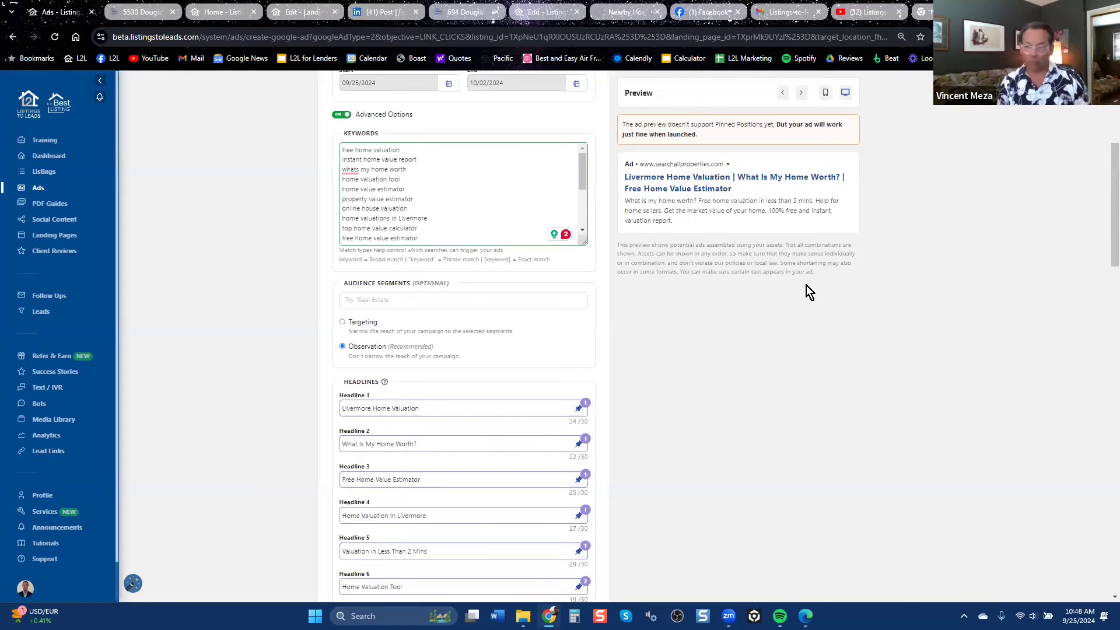
drag(1102, 188, 1103, 210)
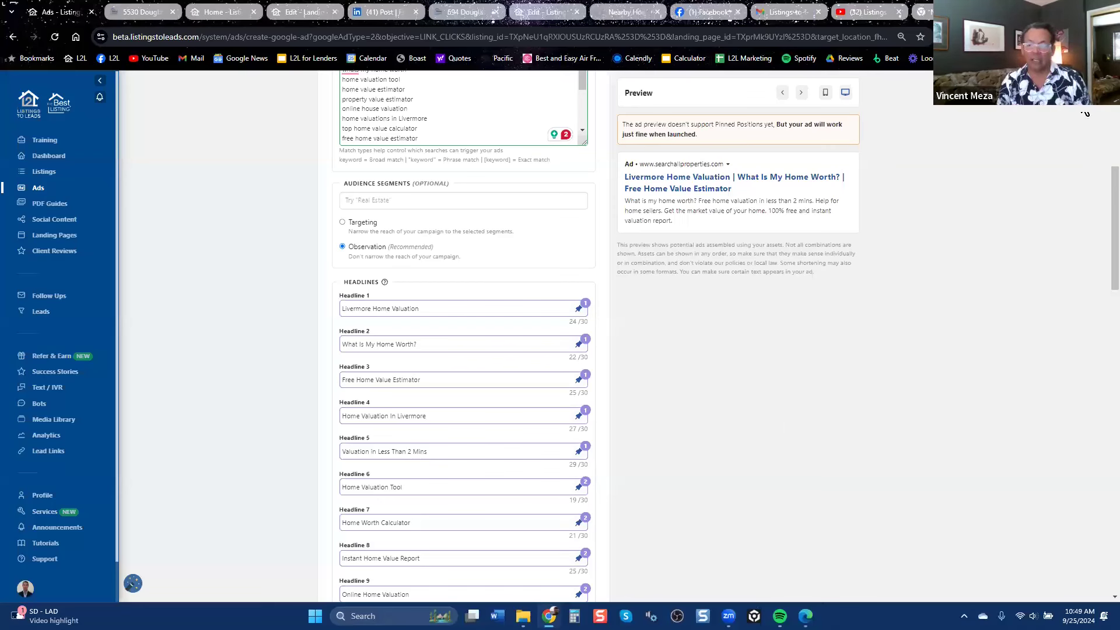
drag(684, 222, 624, 199)
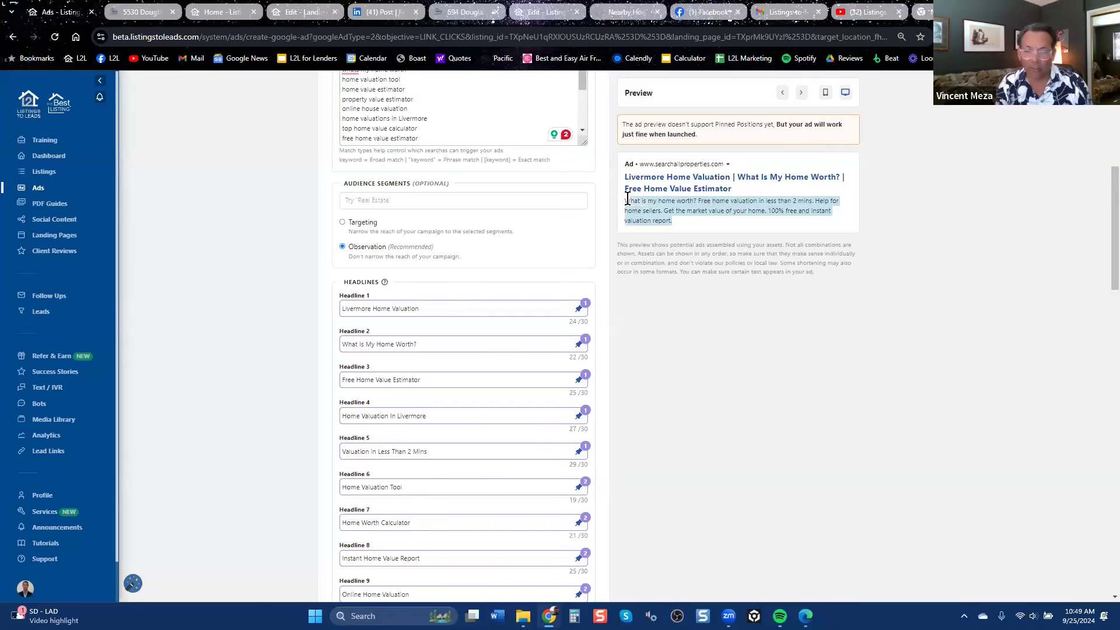
drag(1108, 194, 1094, 325)
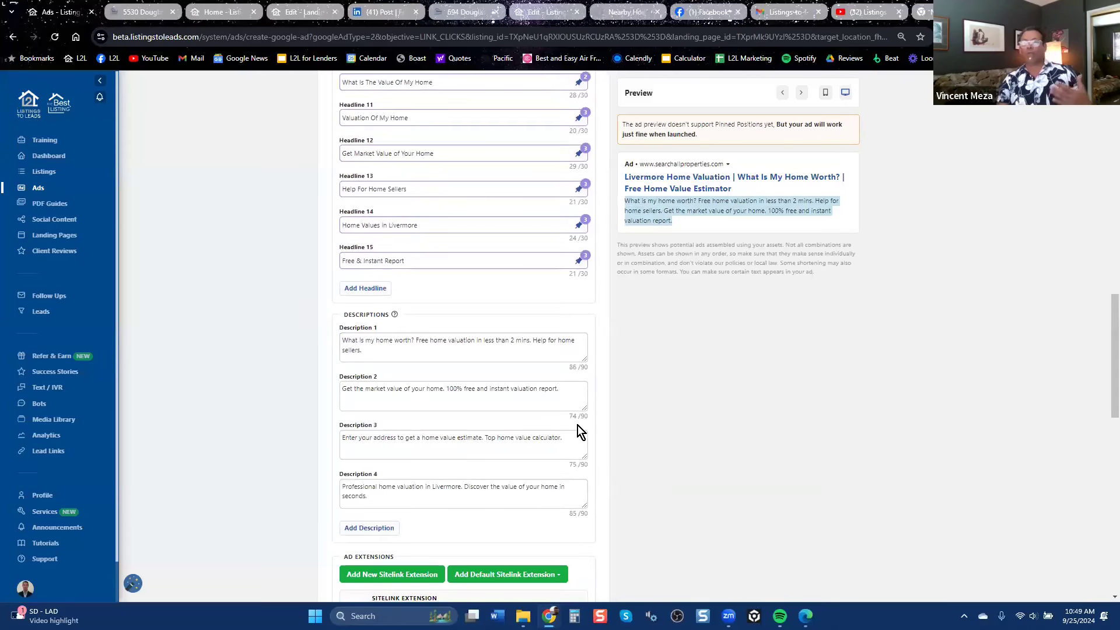
scroll(577, 425, up, 10)
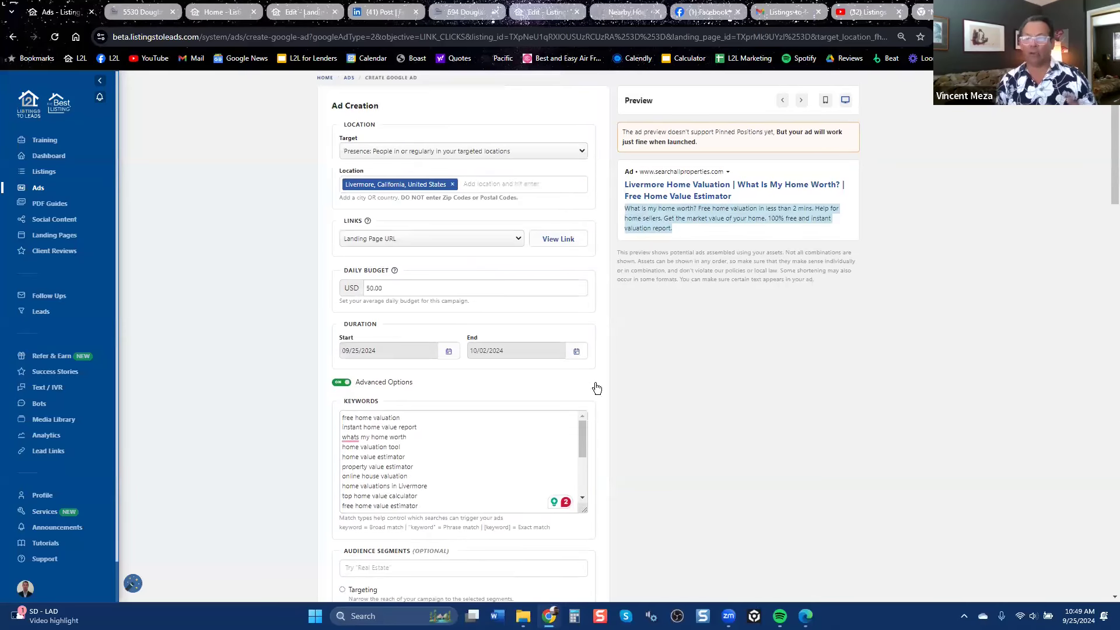
click(340, 384)
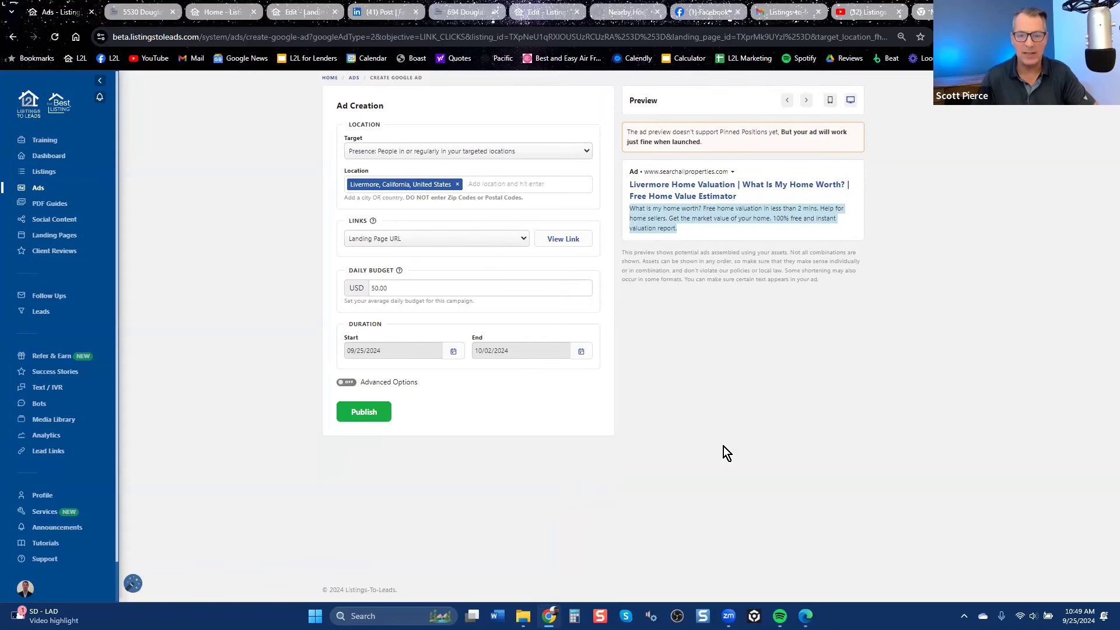
Step: View the Livermore home value landing page linked to the ad and return to the ad form
click(577, 239)
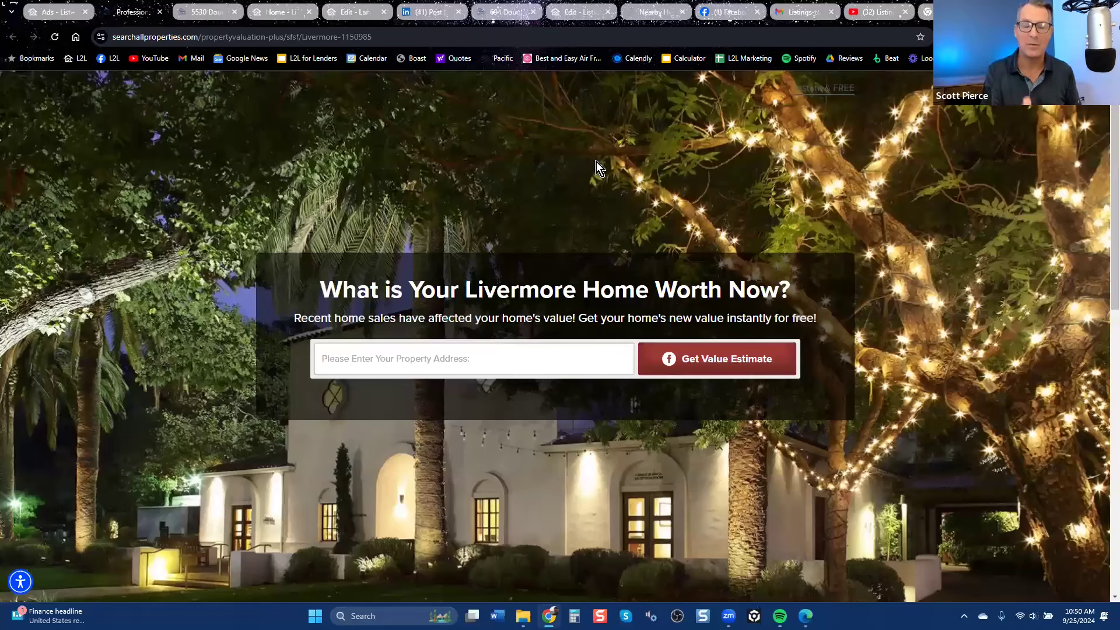
click(65, 13)
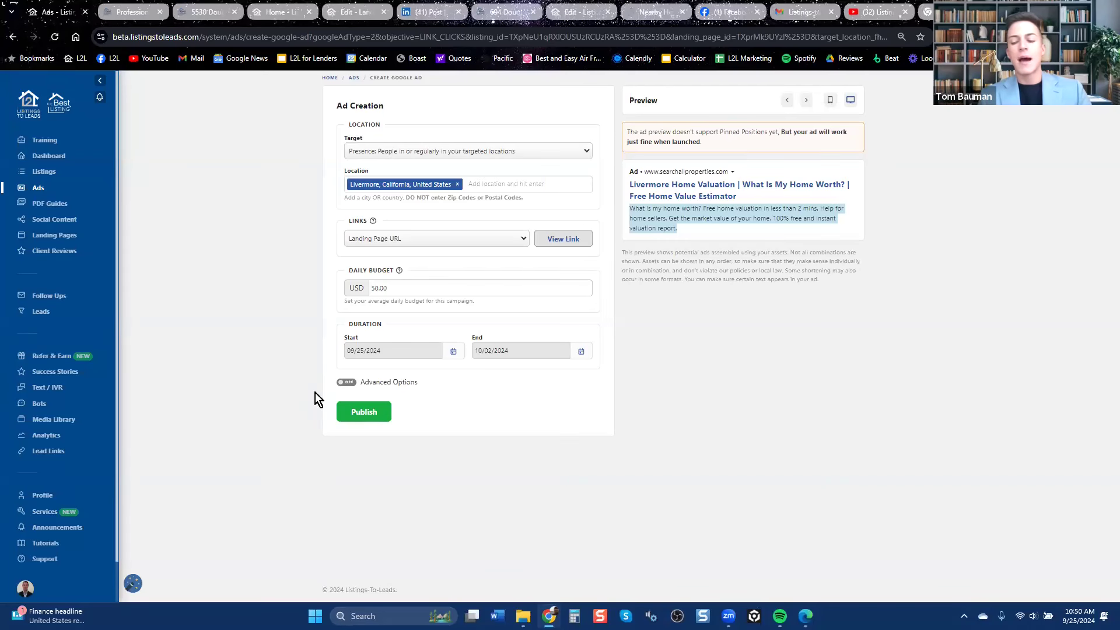
Step: Go to the social content calendar and dismiss the New Social Content Updates notice
click(58, 220)
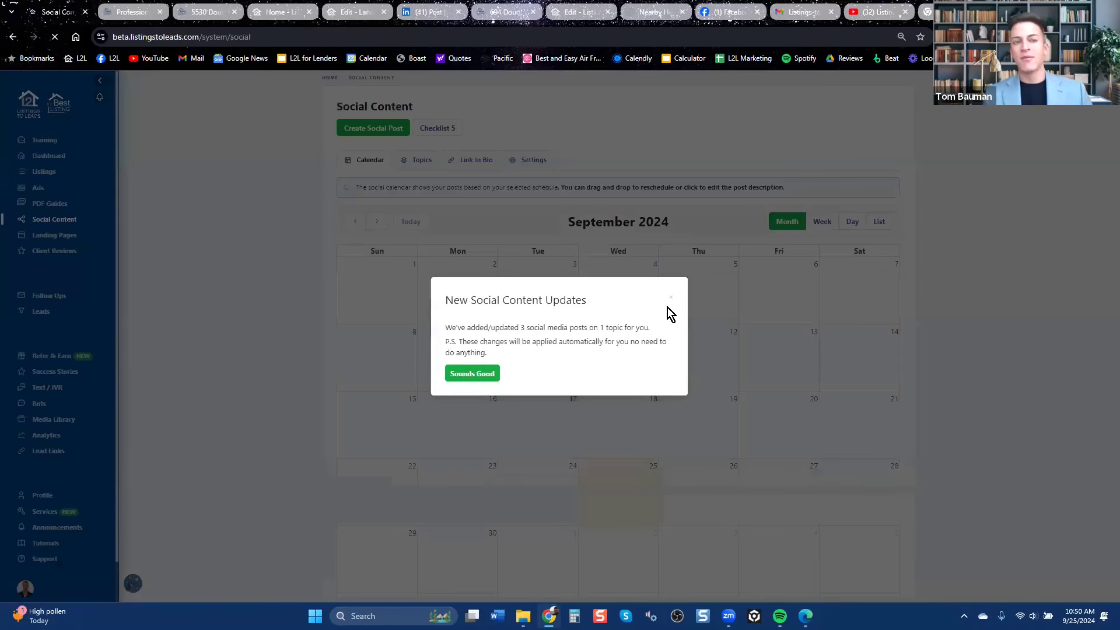
click(472, 374)
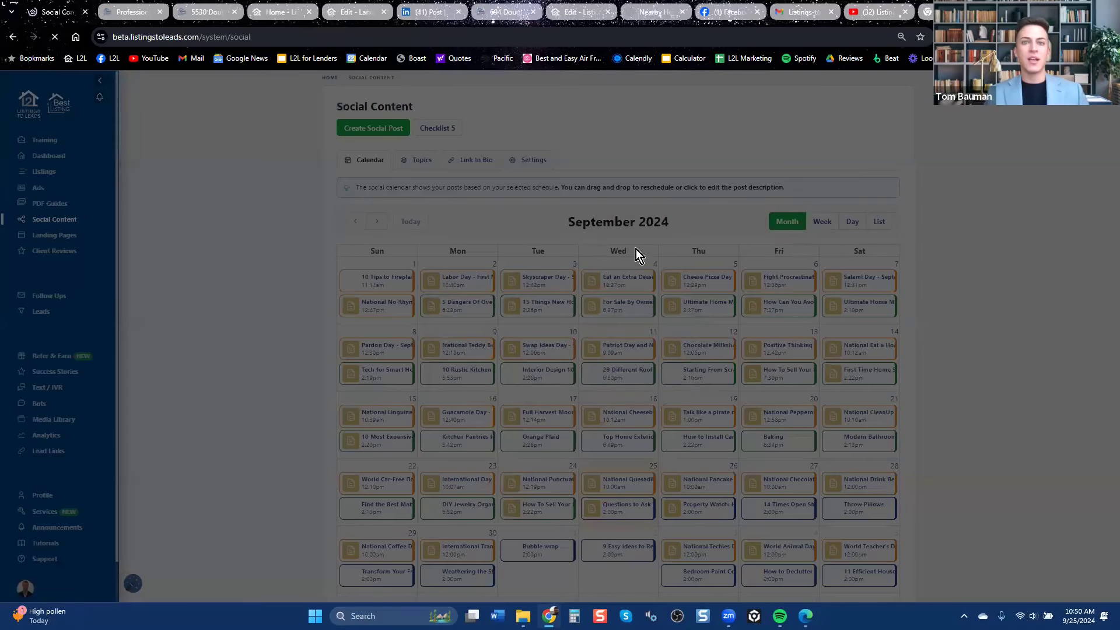
click(264, 205)
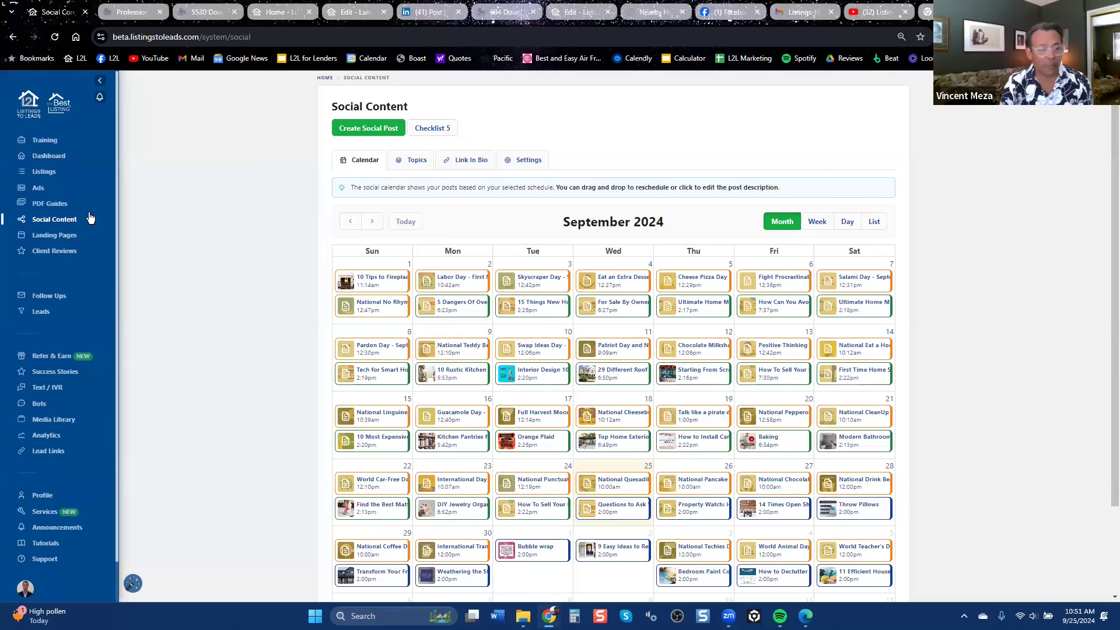
Step: Examine the social content's connected accounts, posting schedule and selectable topic collections, from PDF guides and holidays to home topics
click(528, 162)
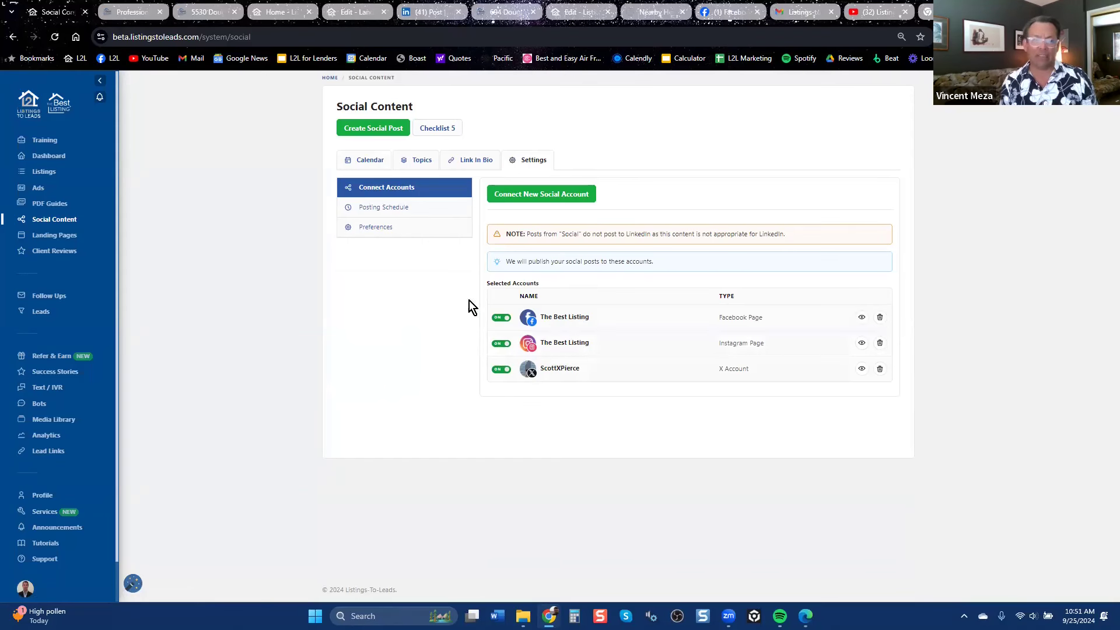
click(410, 206)
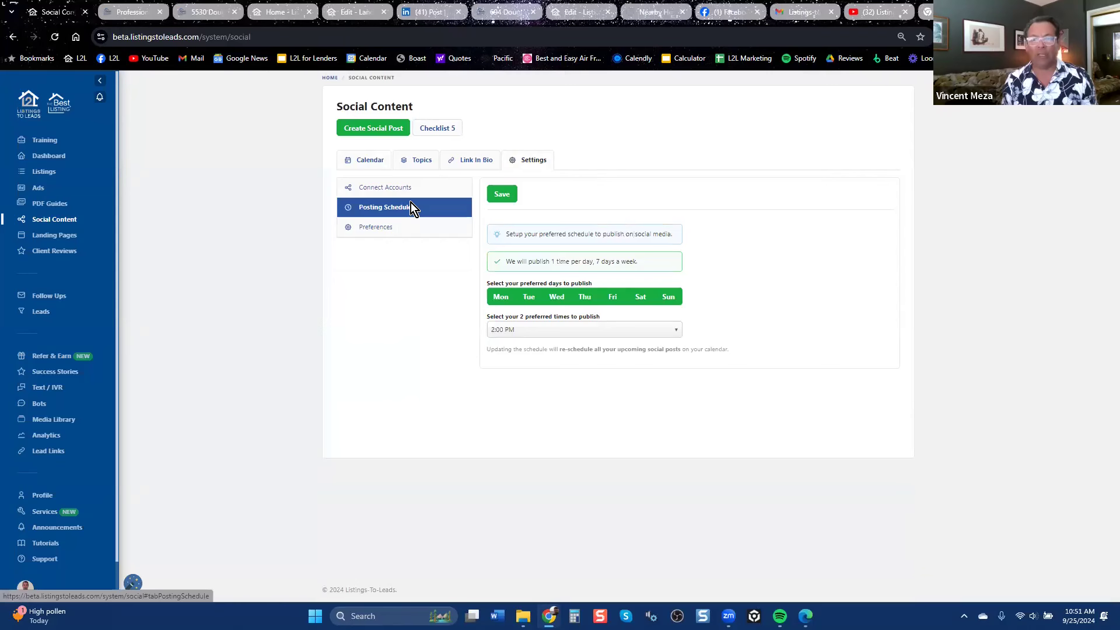
click(418, 160)
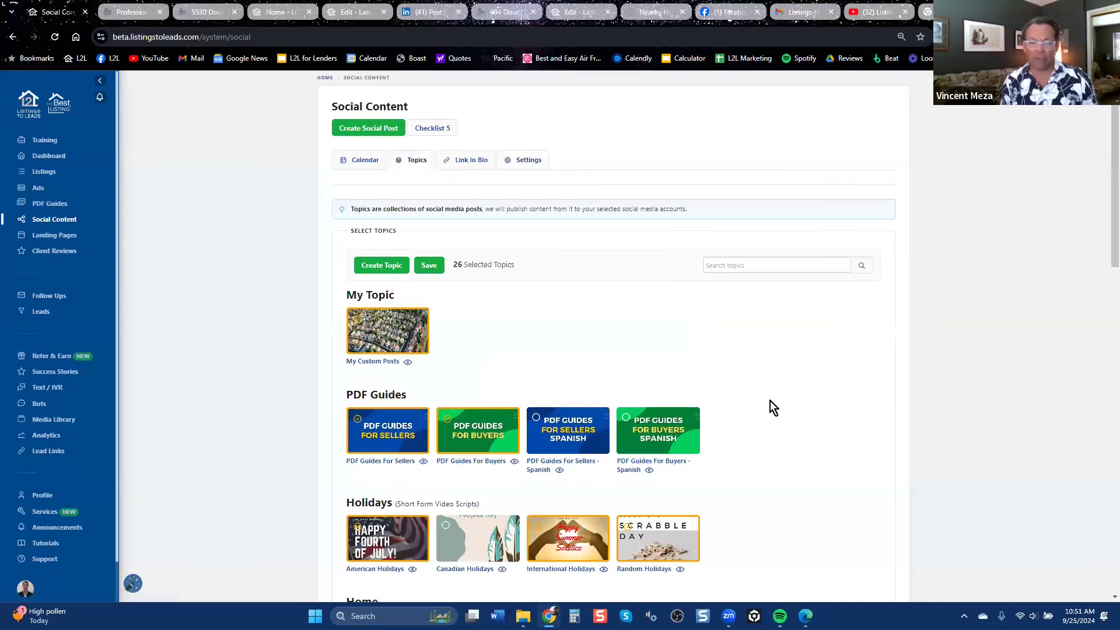
scroll(770, 401, down, 5)
drag(1106, 274, 1106, 229)
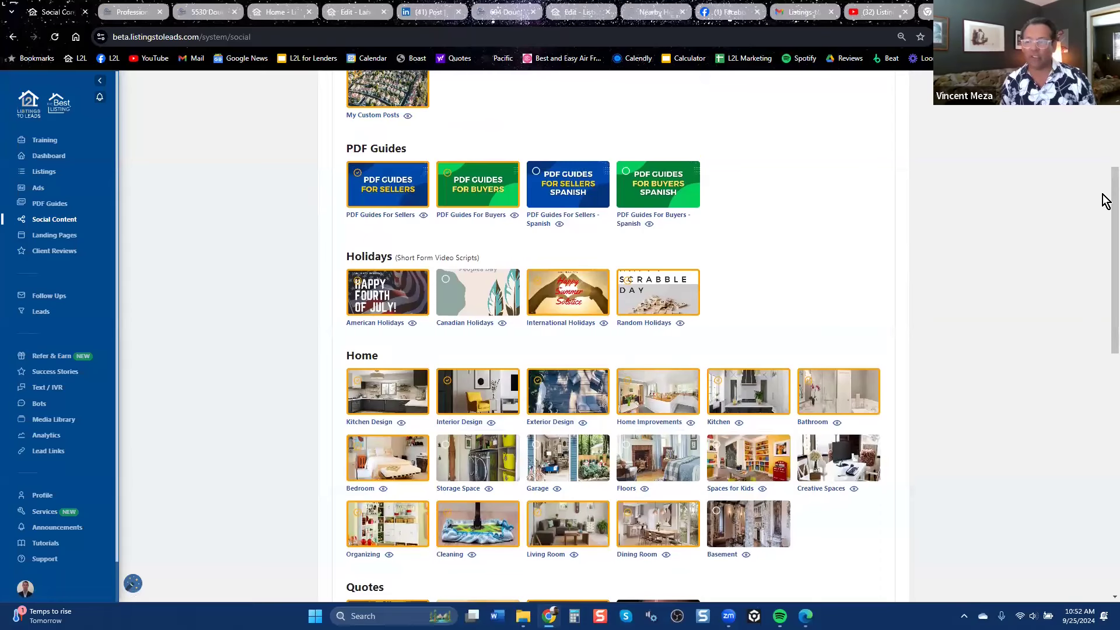
scroll(1103, 221, up, 5)
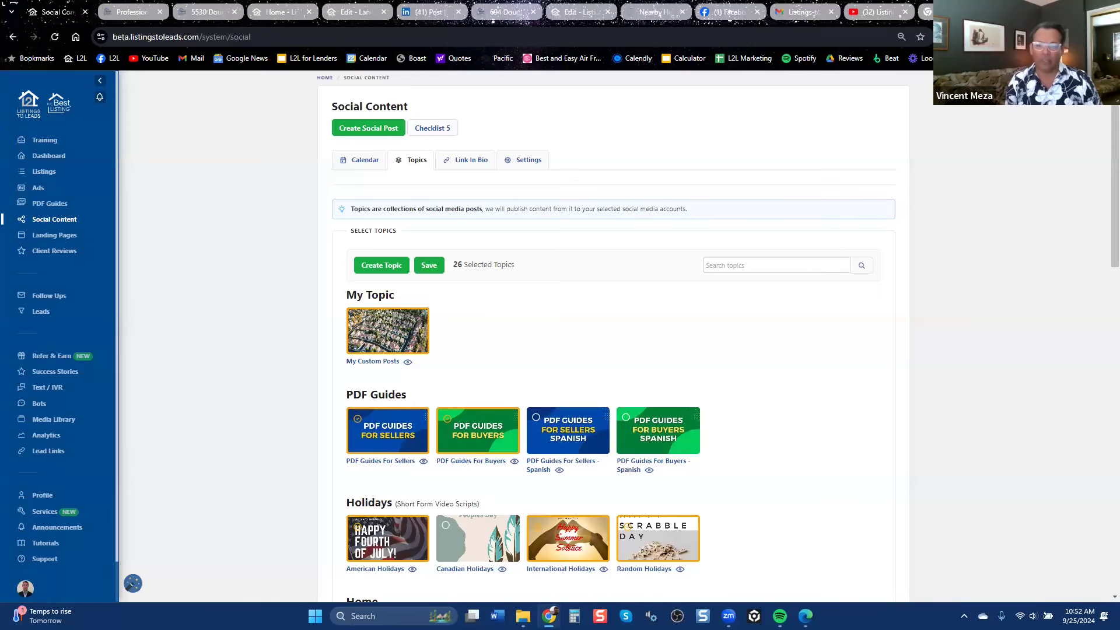
Step: Look over the remaining social topics, then review the dashboard's listings and email blasts with the Generate Seller Leads filter applied
scroll(778, 391, down, 6)
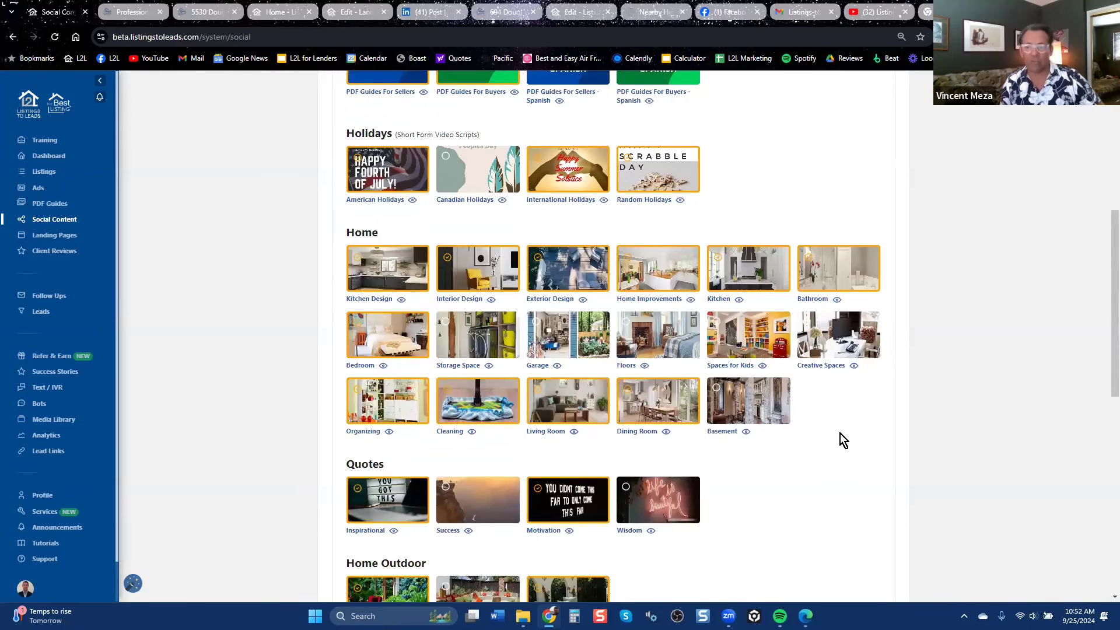
scroll(836, 440, up, 6)
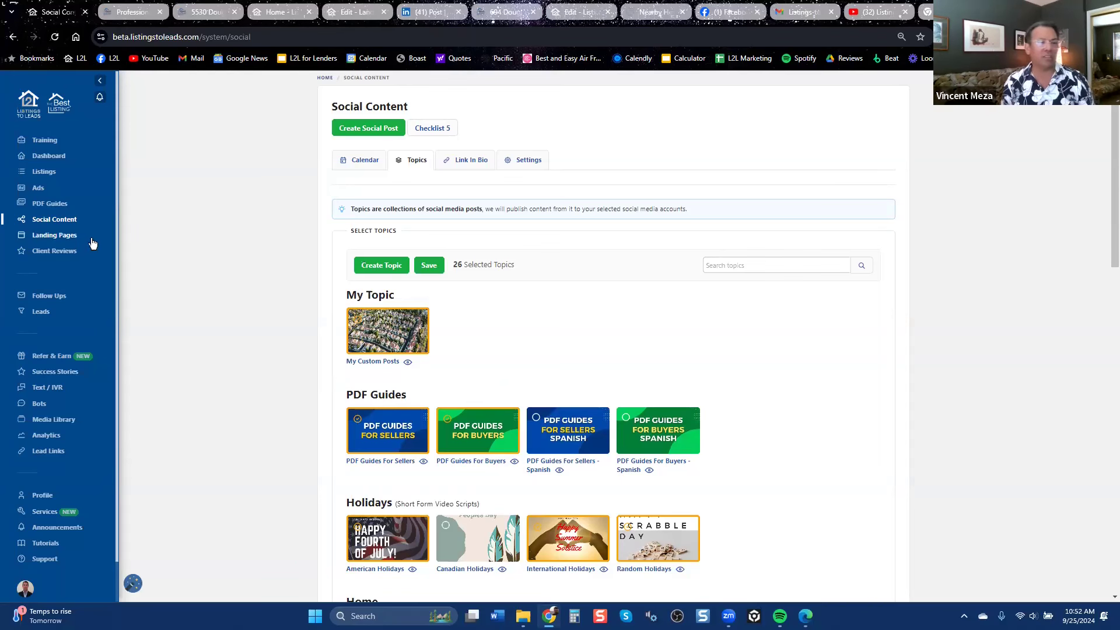
click(44, 159)
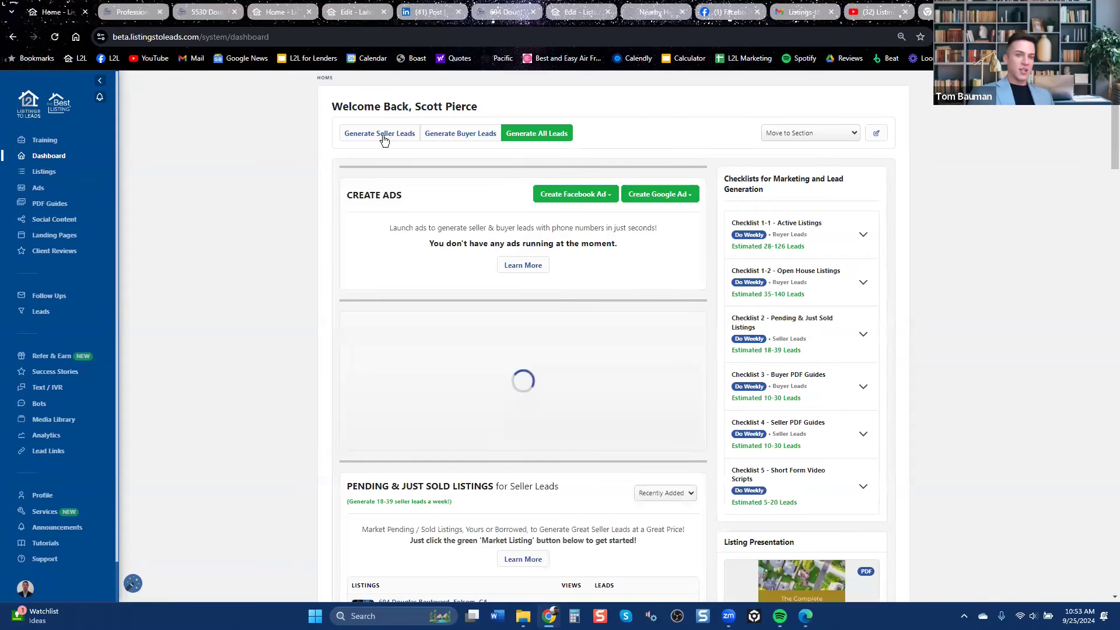
click(383, 136)
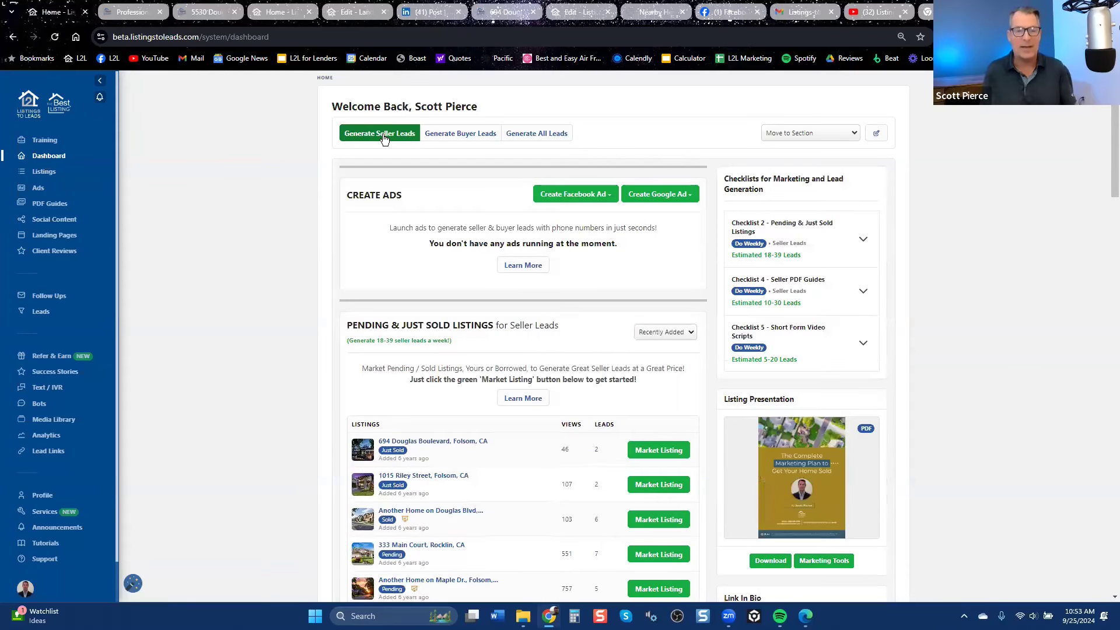
scroll(475, 362, down, 6)
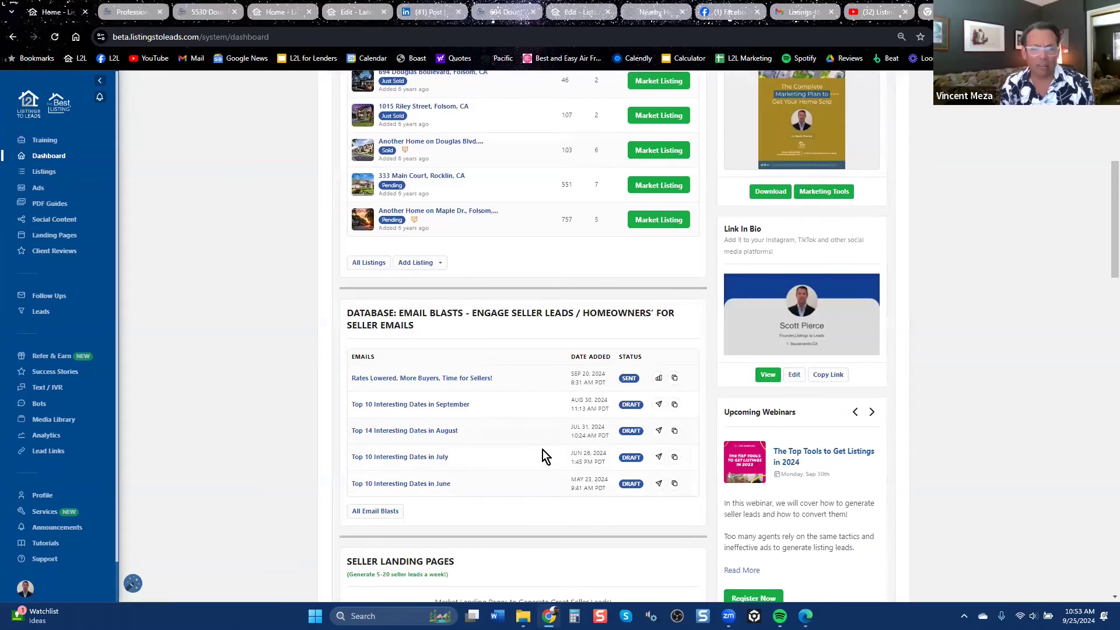
drag(1112, 175, 1113, 207)
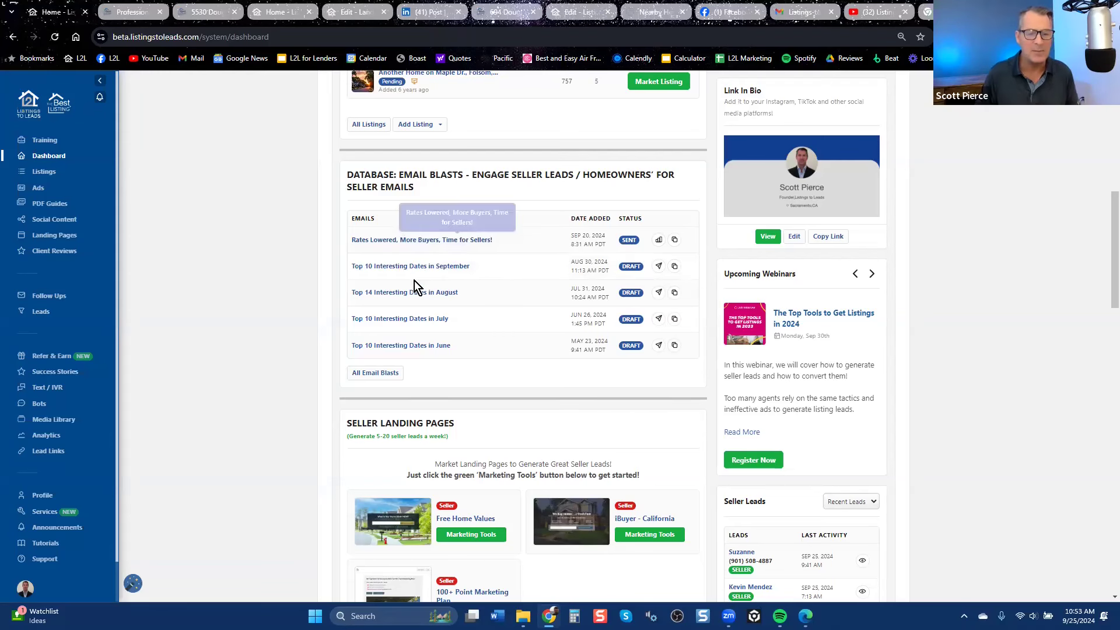
Step: View all email blasts in Follow Ups and open the bookmarked "Rates Lowered, More Buyers, Time for Sellers!" draft
click(385, 376)
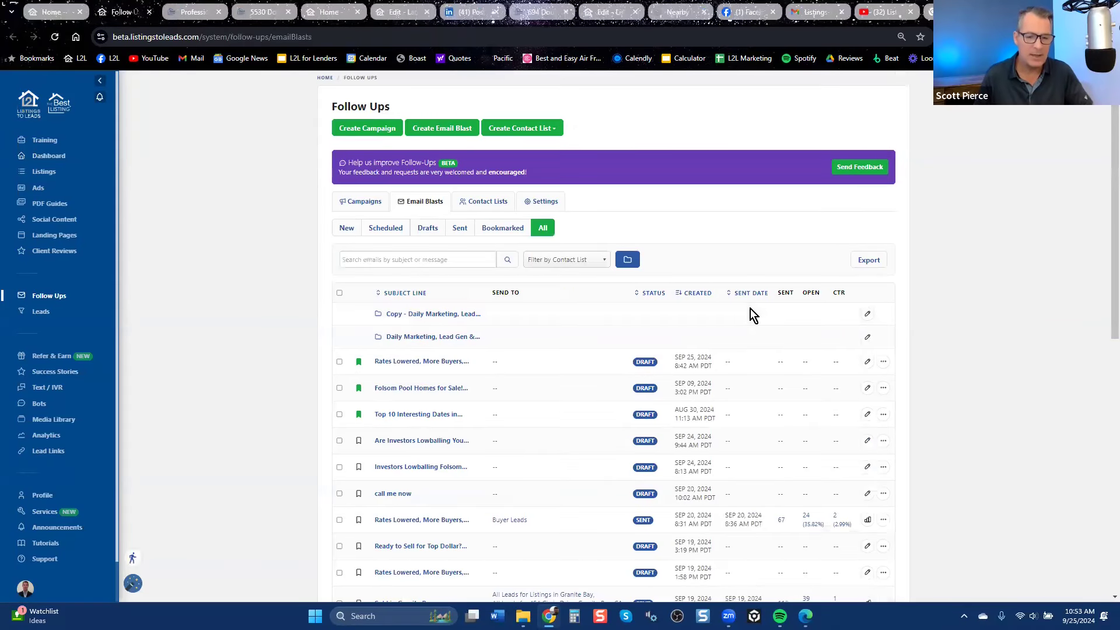
scroll(751, 309, down, 4)
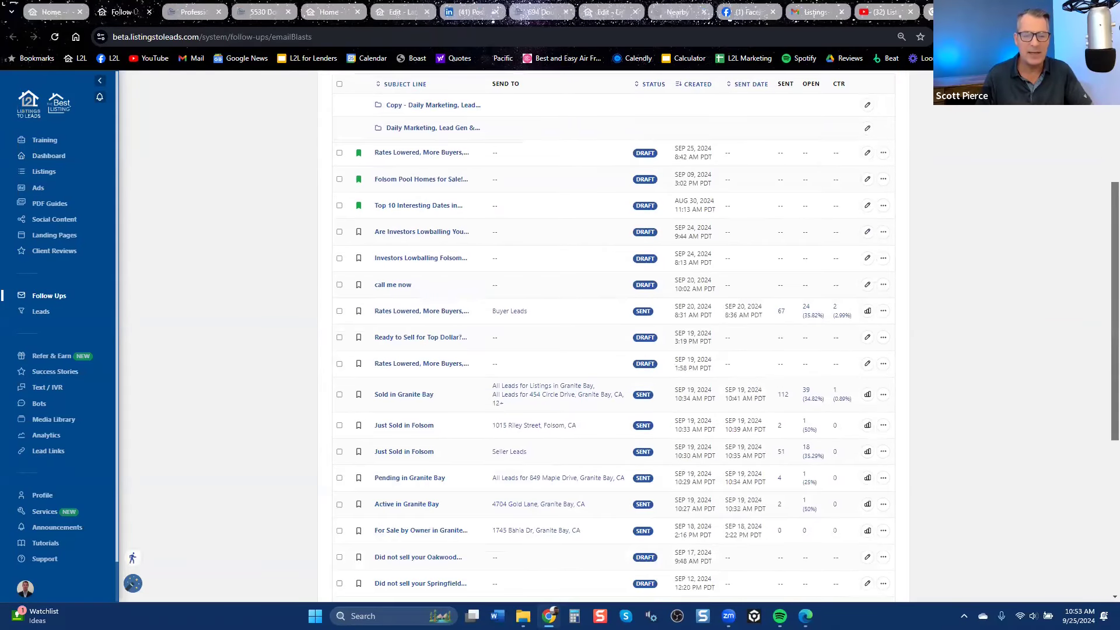
scroll(612, 338, up, 1)
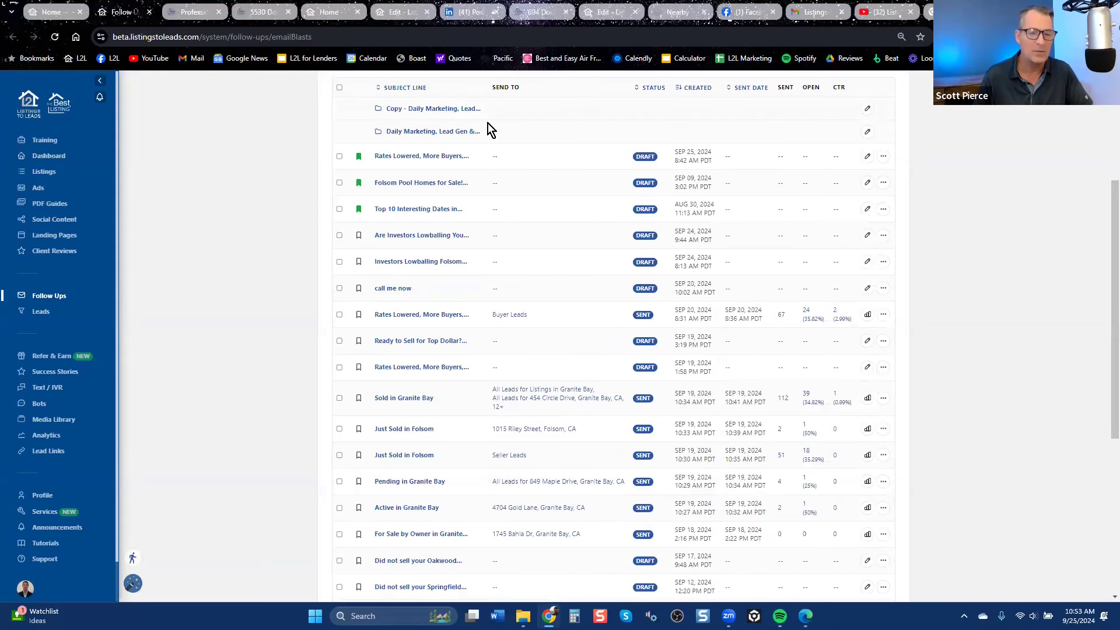
click(414, 156)
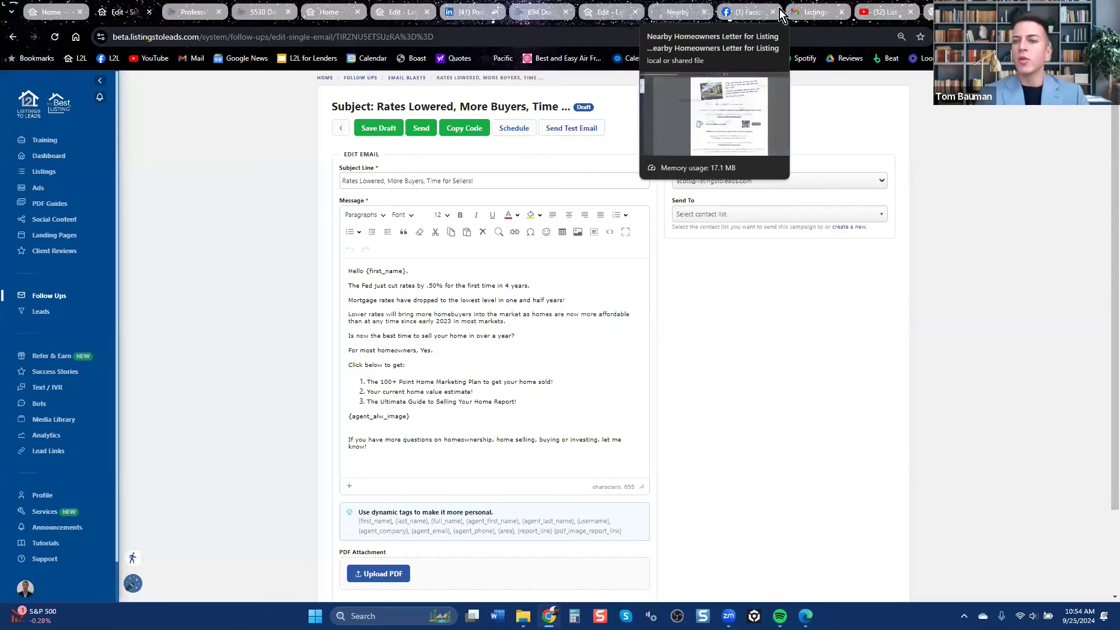
click(804, 13)
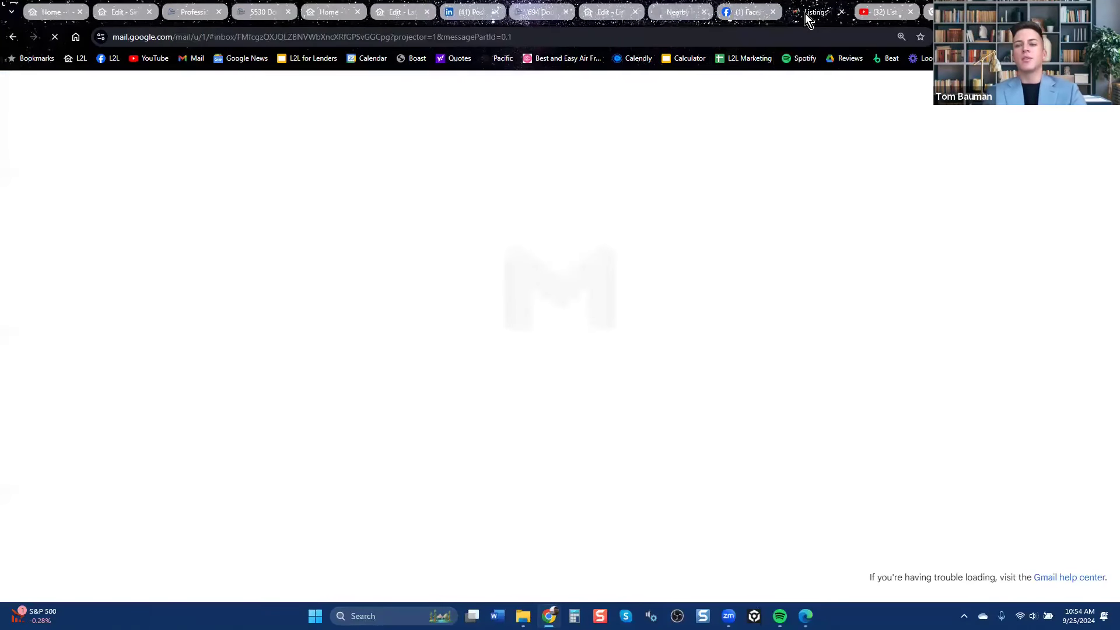
click(694, 15)
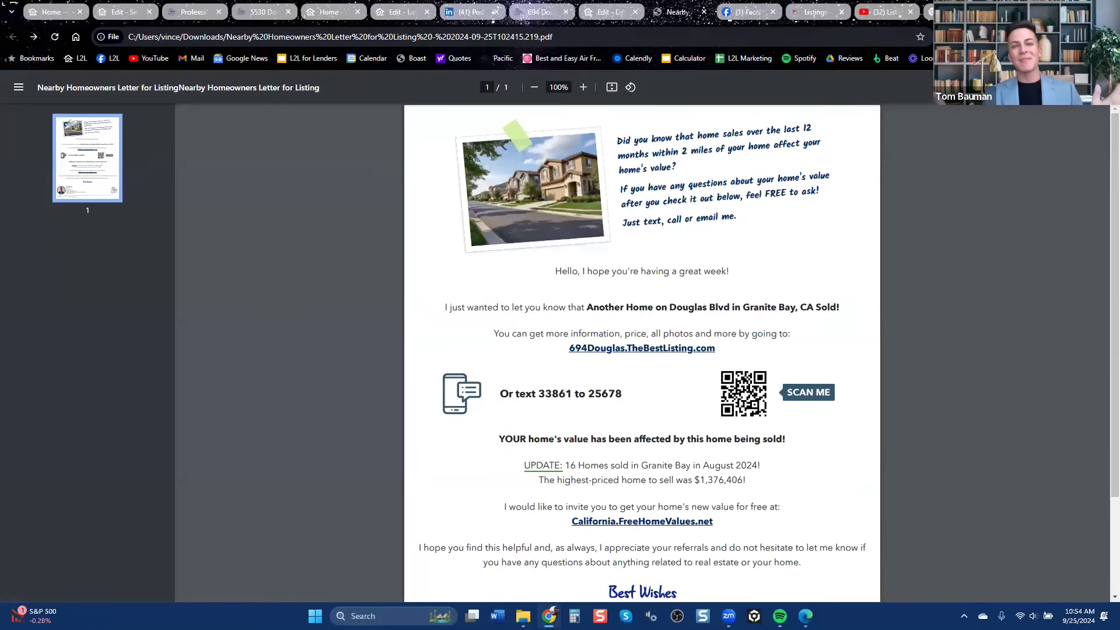
key(ctrl+t)
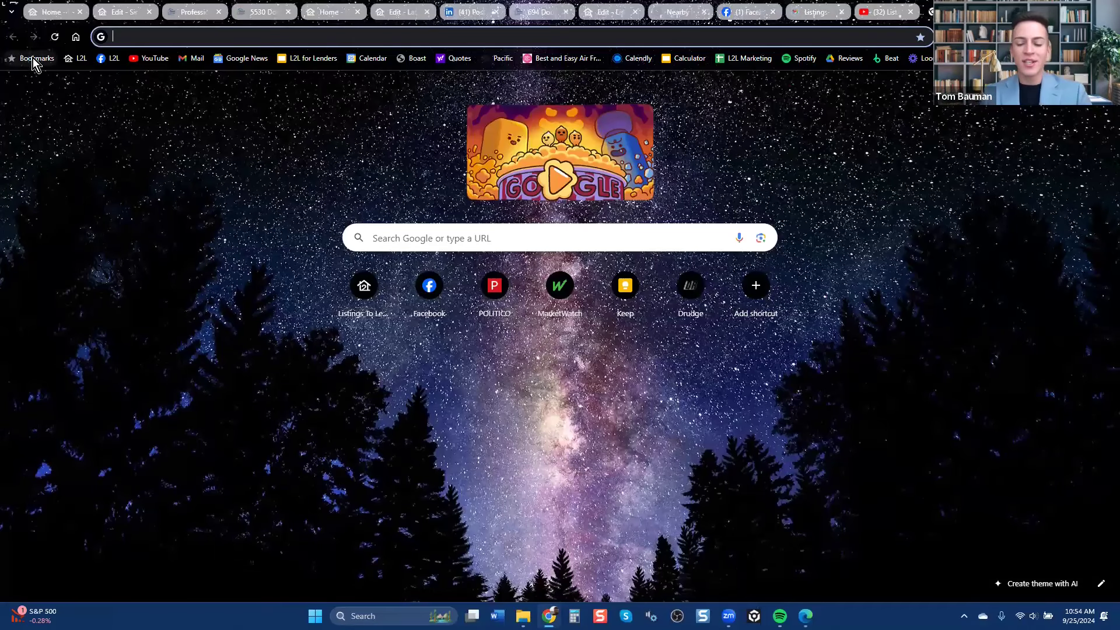
click(32, 58)
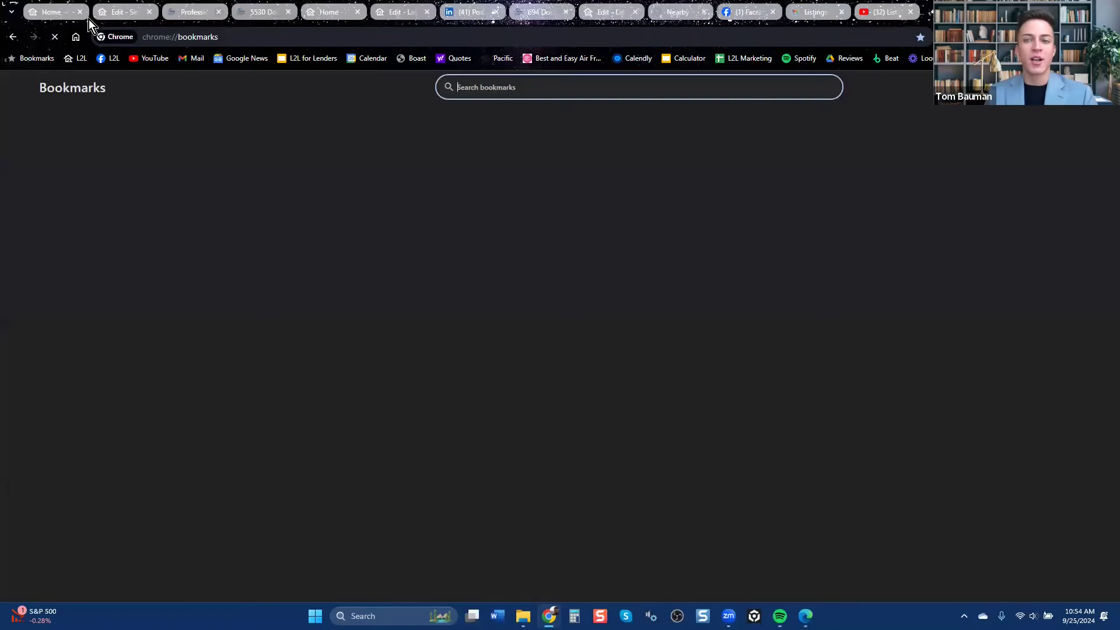
click(65, 12)
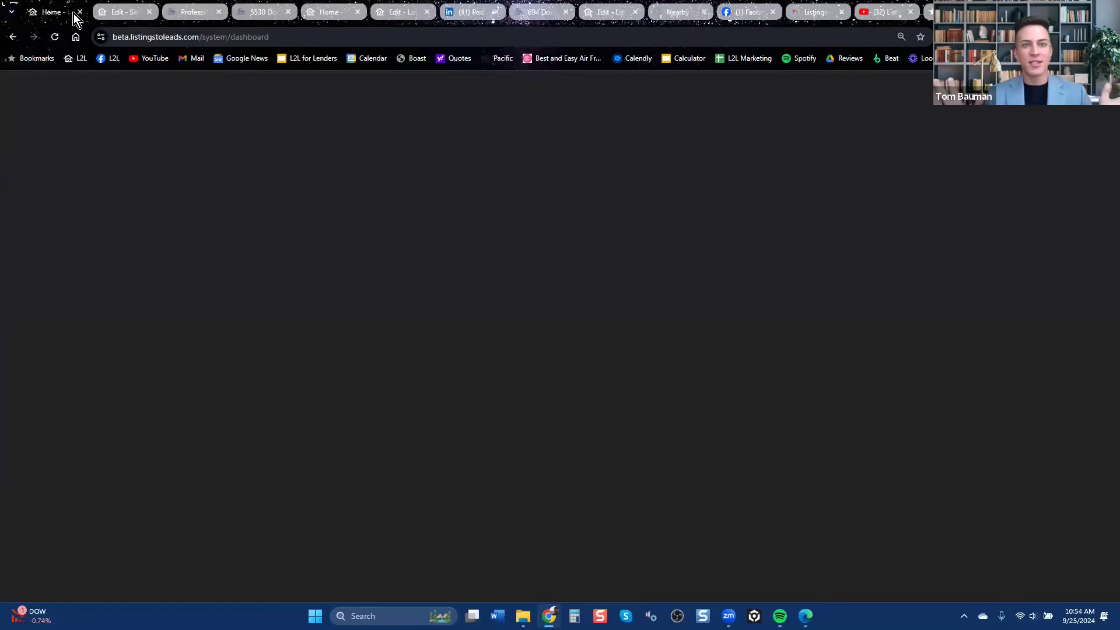
click(121, 13)
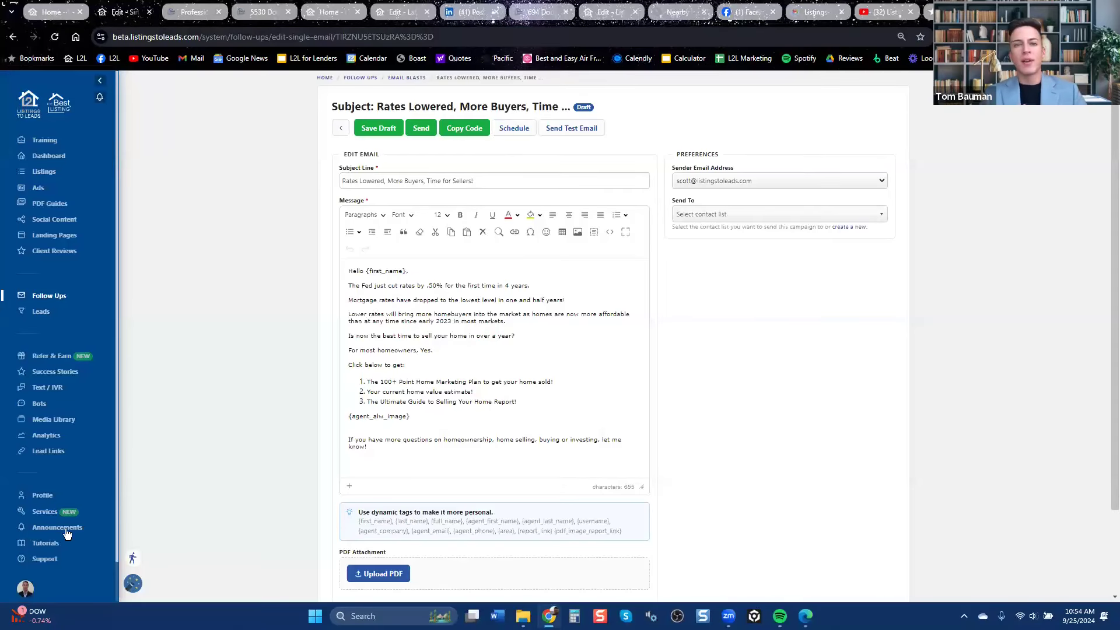
Step: View the profile's available CRM integrations and open the Seller Lead Follow Up email campaign
click(41, 496)
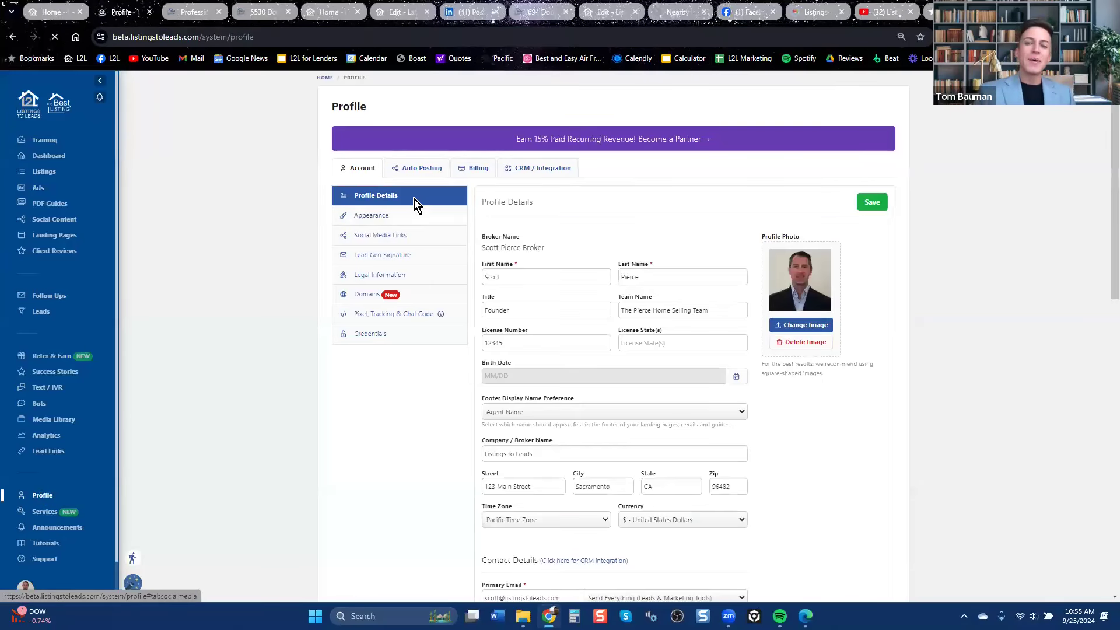
click(534, 174)
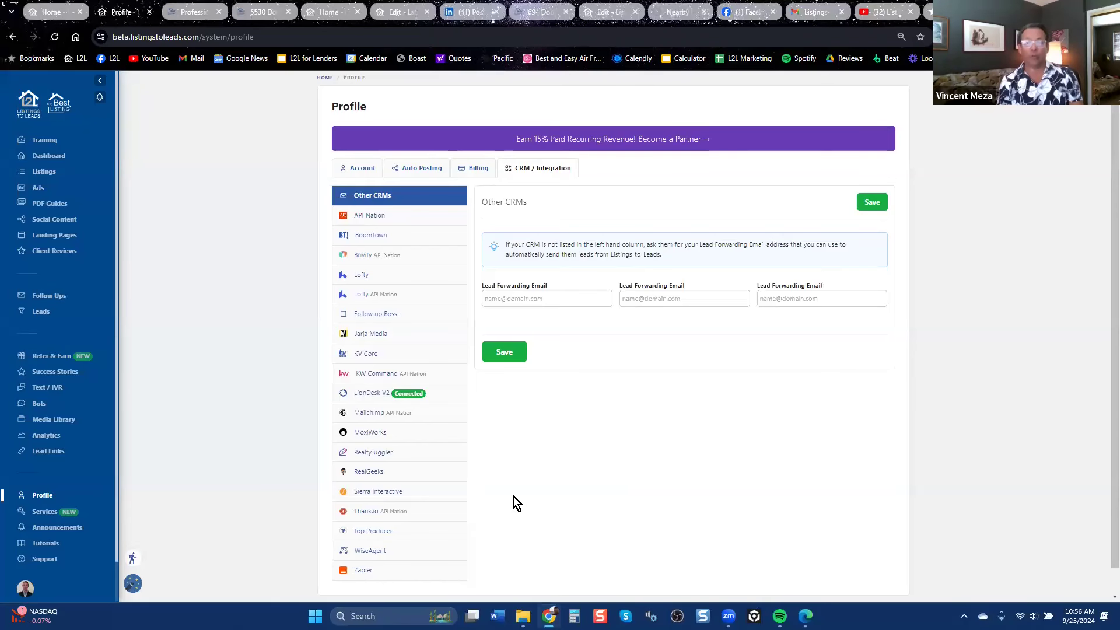
click(56, 298)
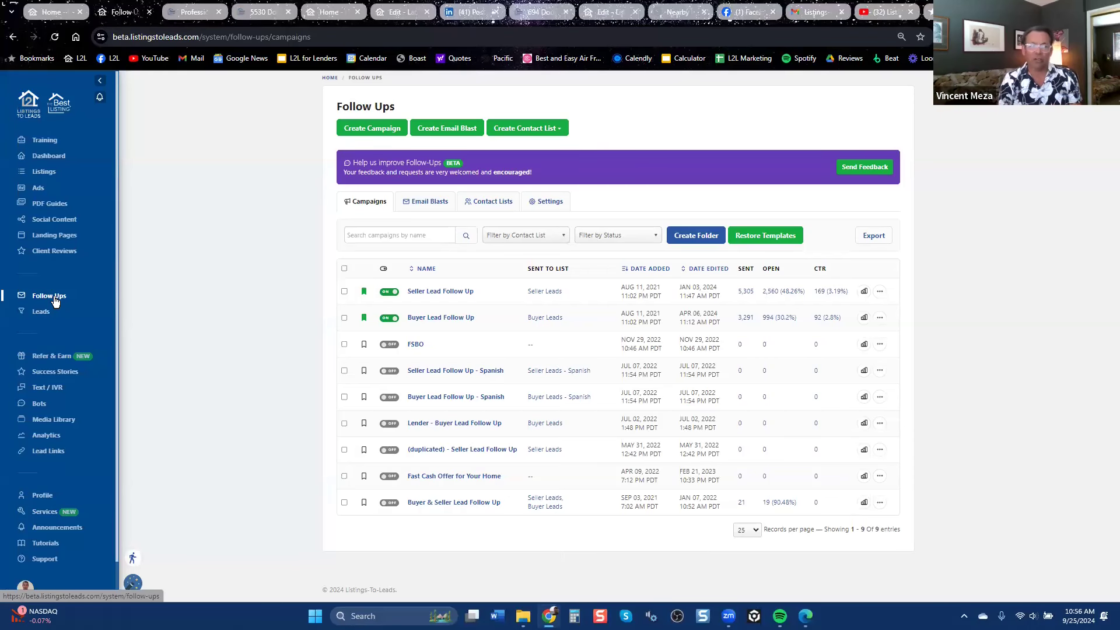
click(447, 292)
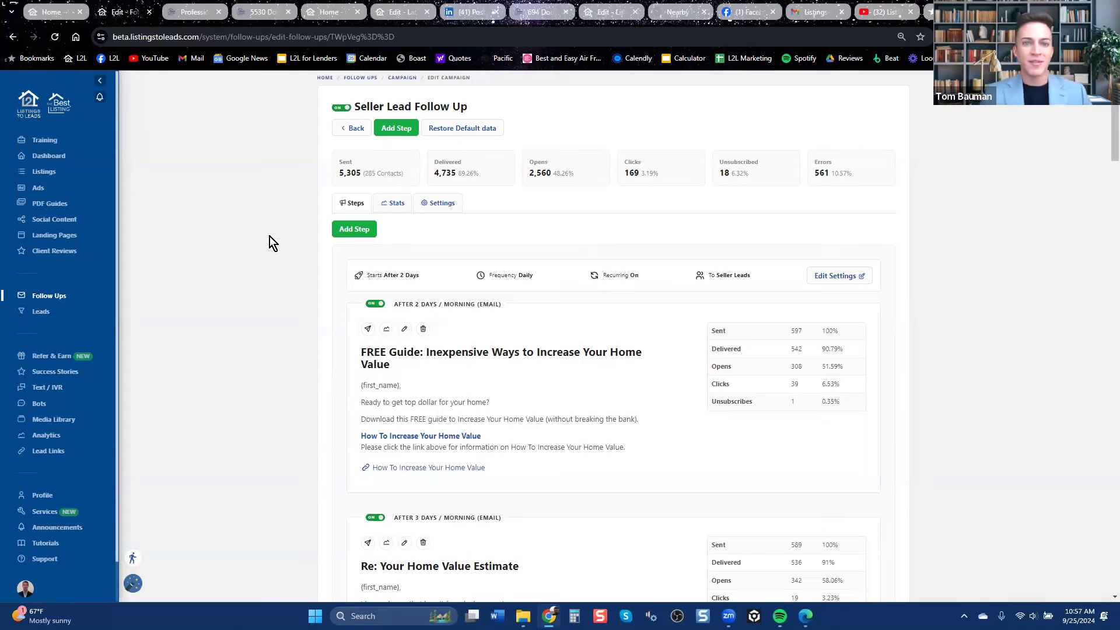
Step: Return to the seller-leads dashboard and show the list of sections it can move to
click(53, 159)
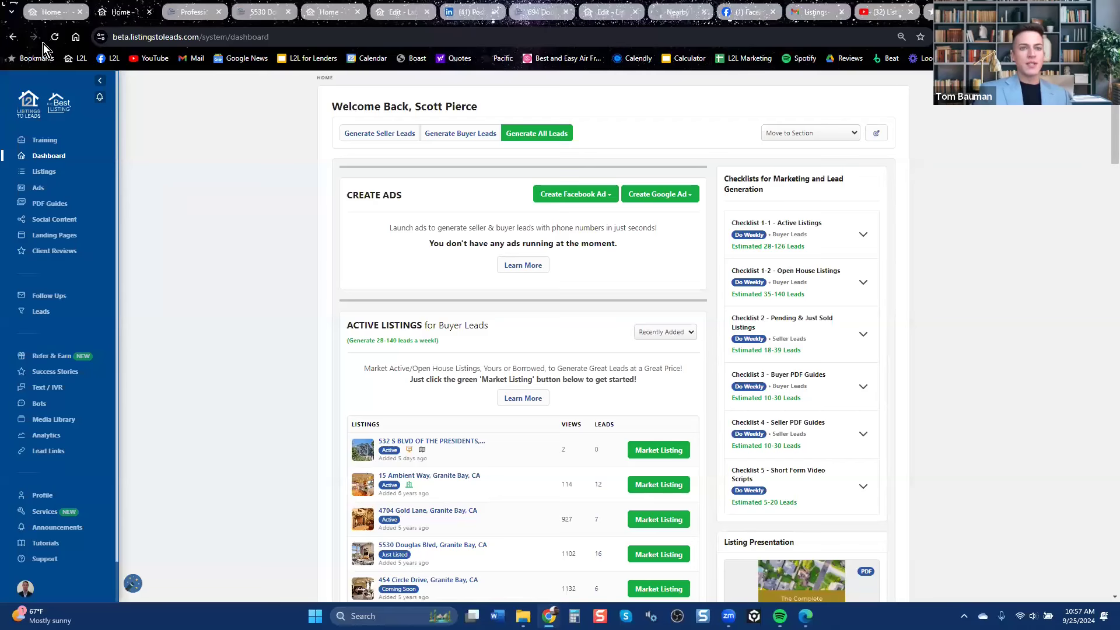
click(59, 13)
scroll(290, 237, up, 9)
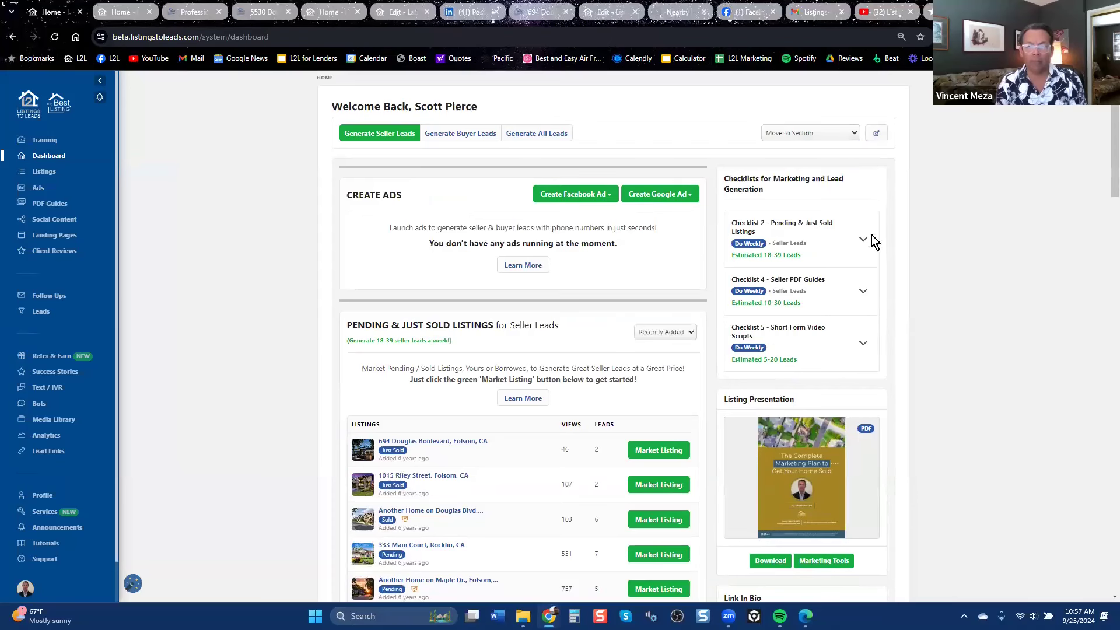
click(855, 139)
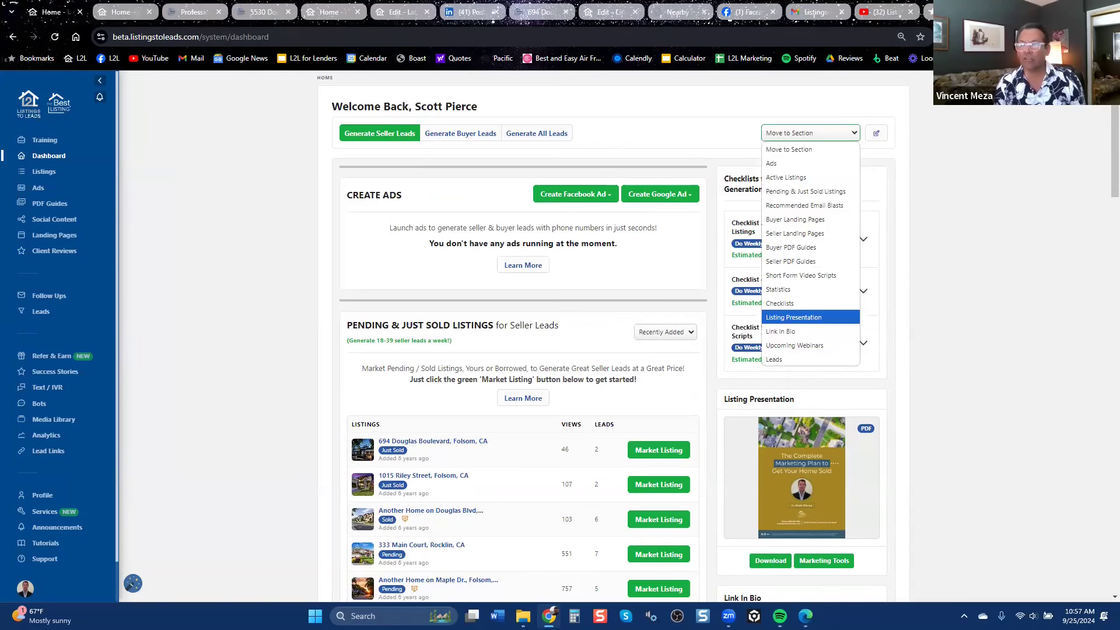
Step: Open listingstoleads.com/retechnology and show the pricing for the 30-day free trial
key(ctrl+shift+o)
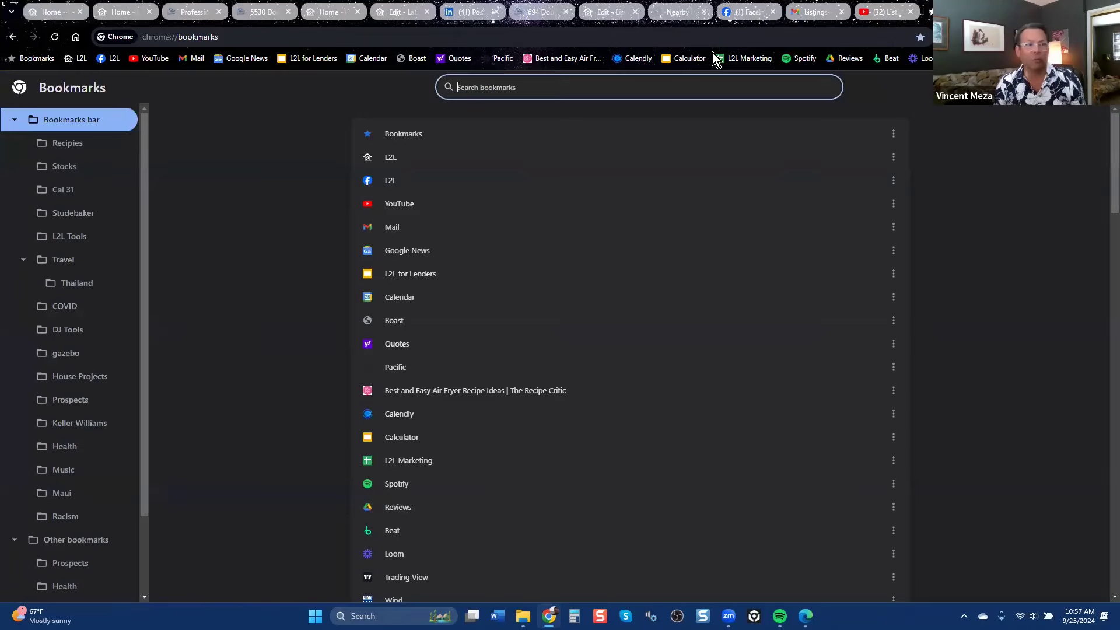
click(78, 61)
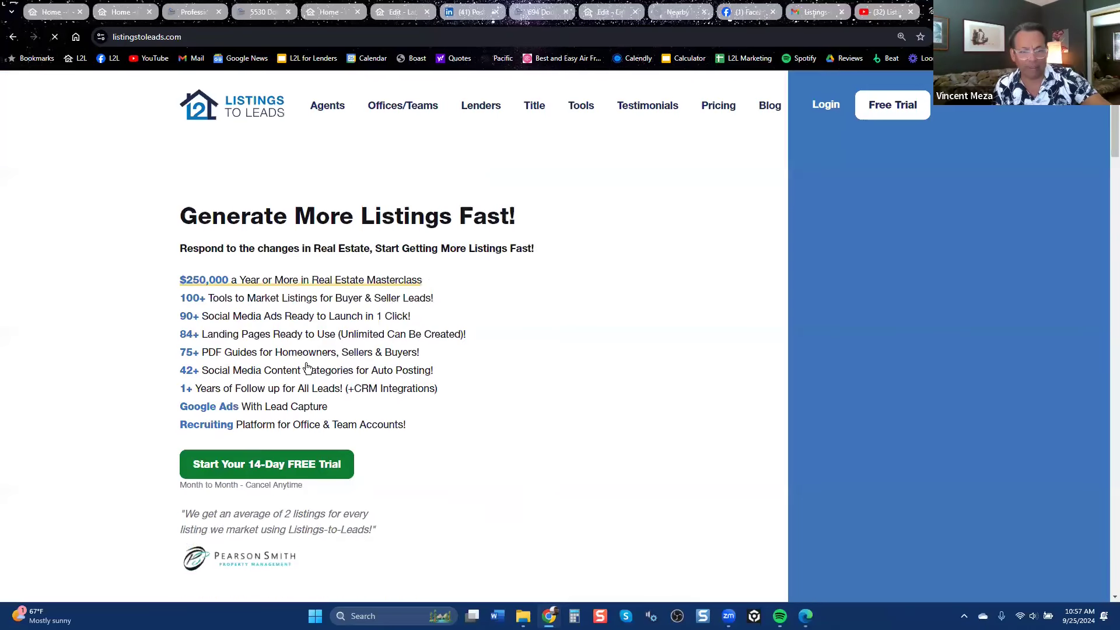
click(199, 38)
click(199, 38)
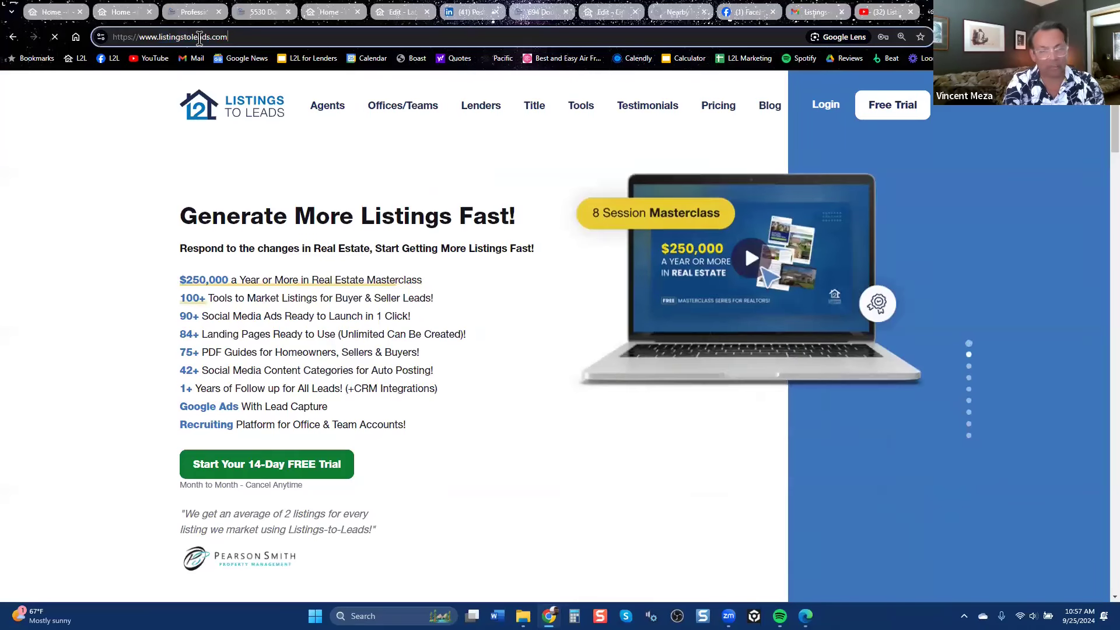
text(/)
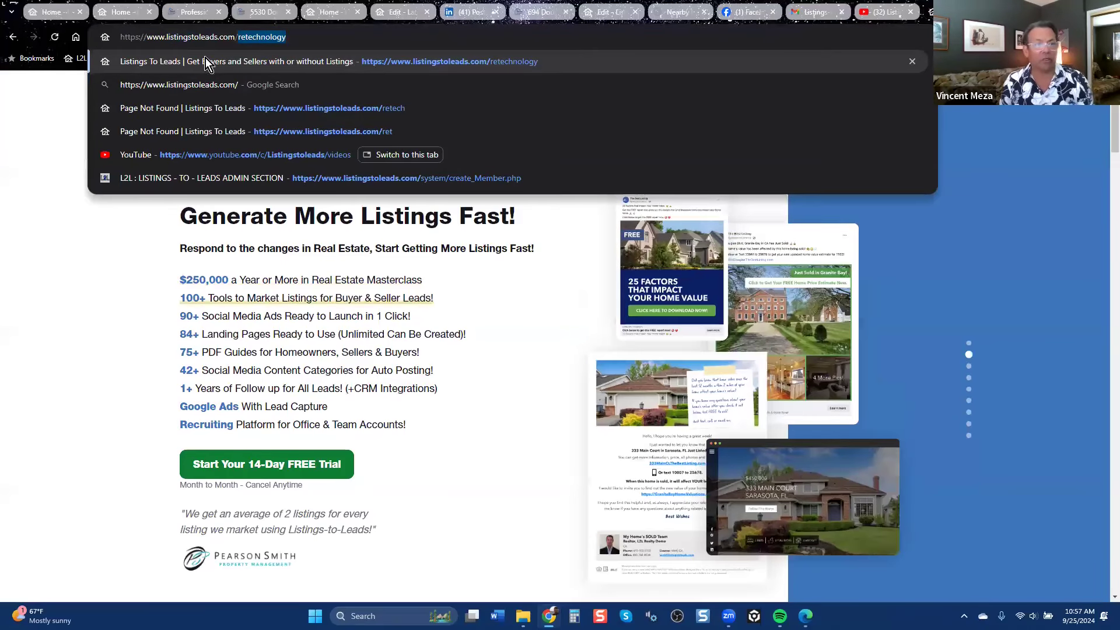
click(212, 61)
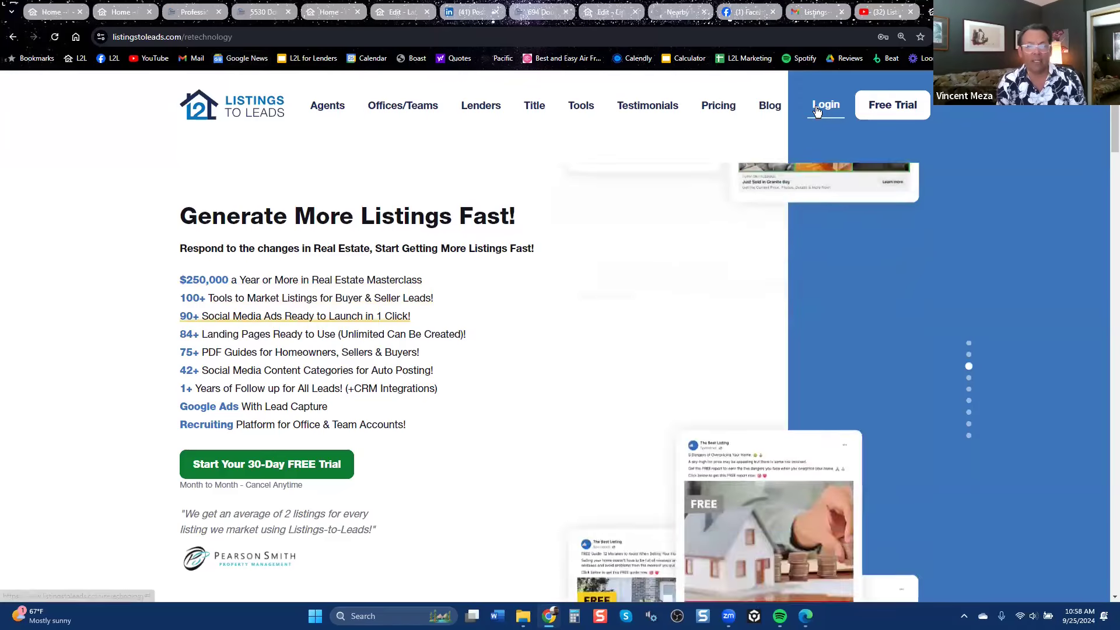
click(291, 464)
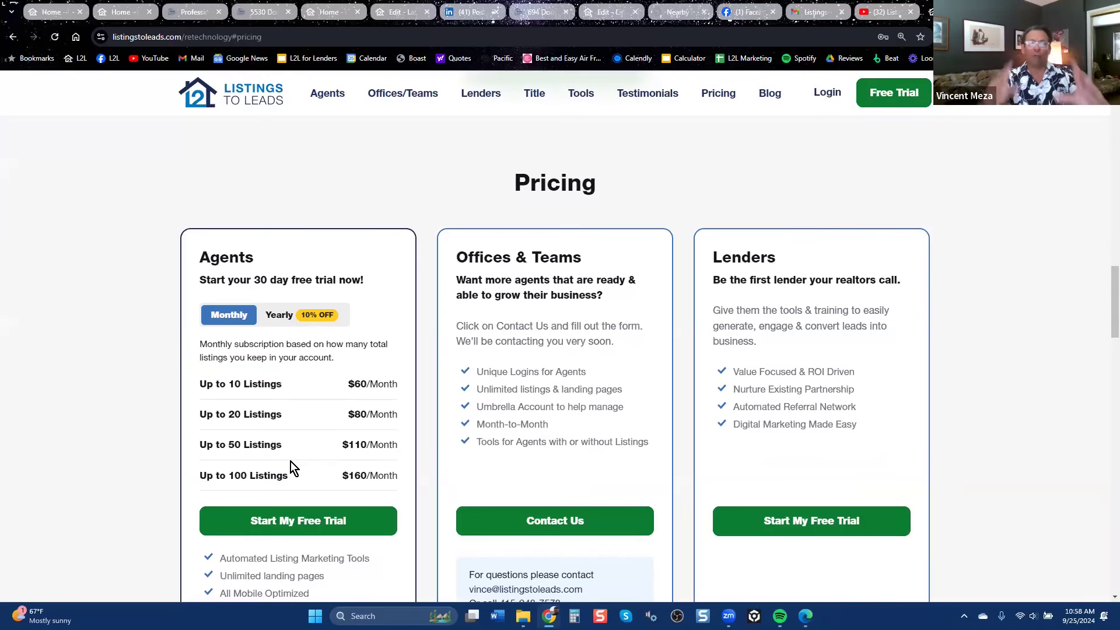
Step: Switch the dashboard to Generate Buyer Leads and examine its marketing checklists, active listings and email blasts
click(53, 8)
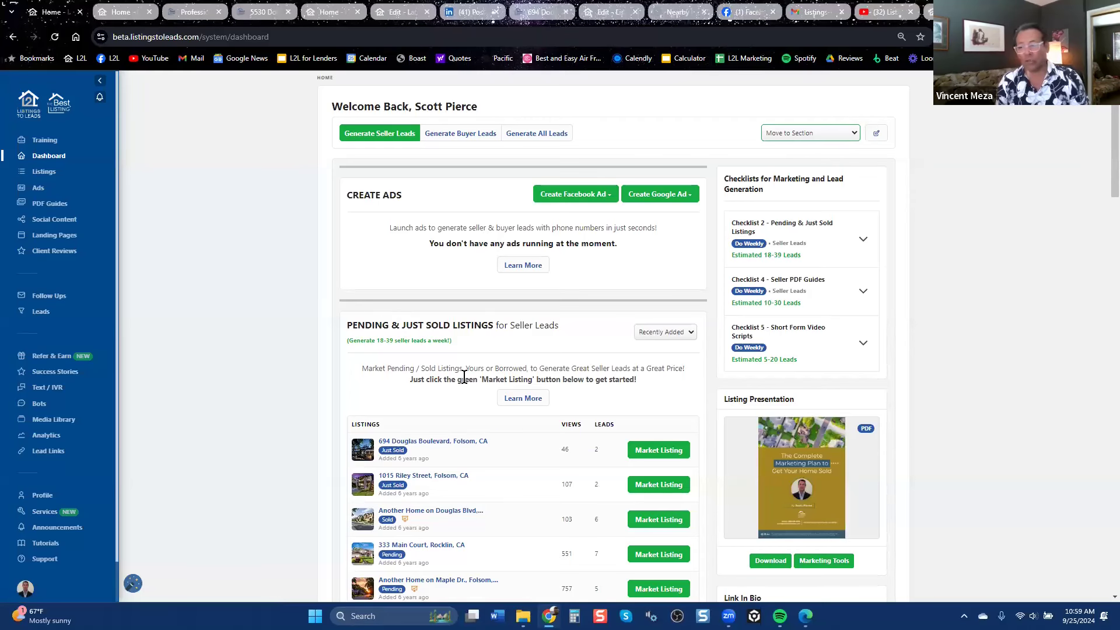
click(456, 134)
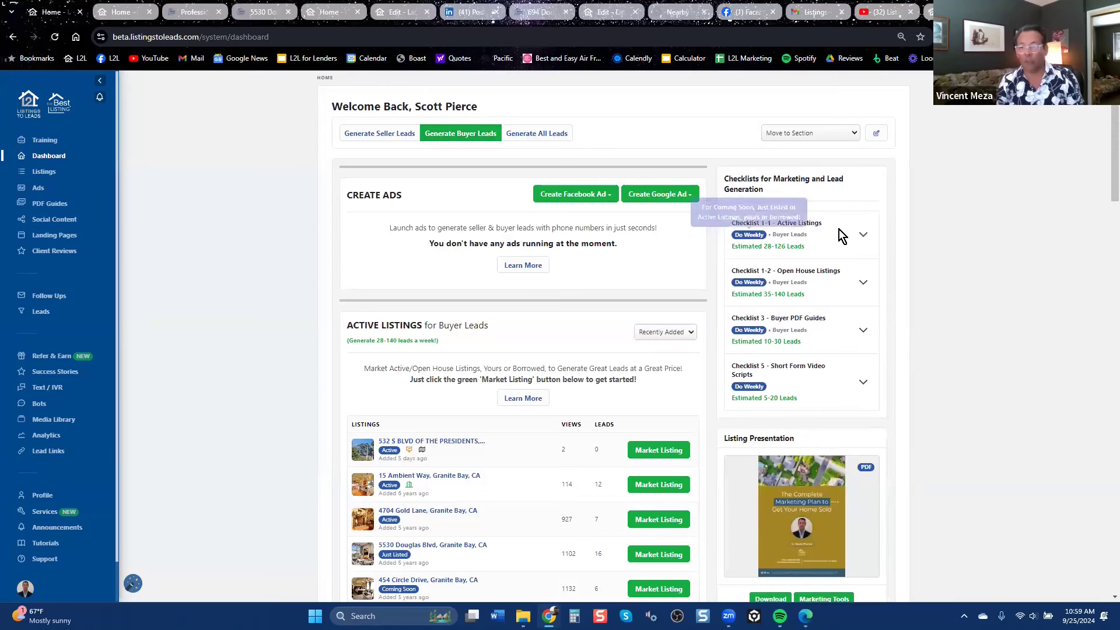
mouse_move(733, 232)
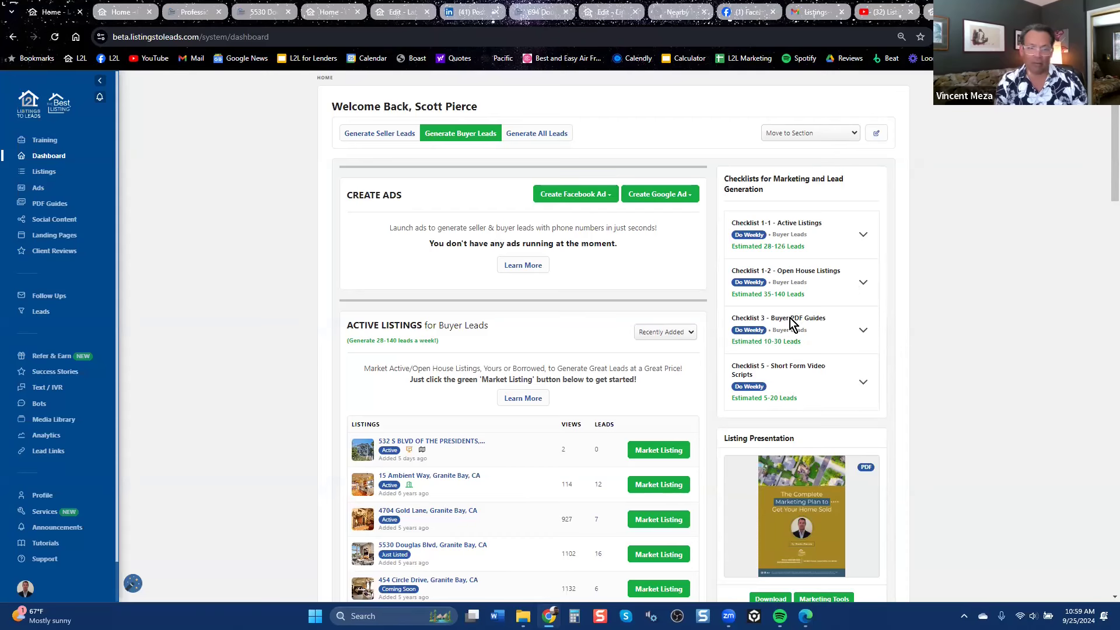
scroll(563, 482, down, 6)
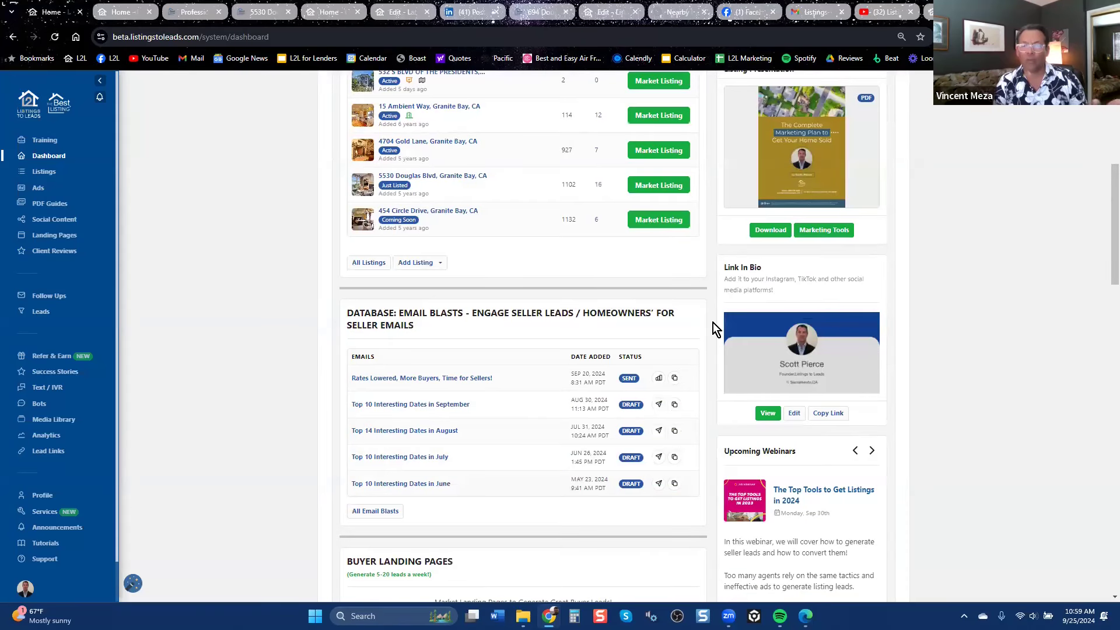
scroll(817, 387, up, 6)
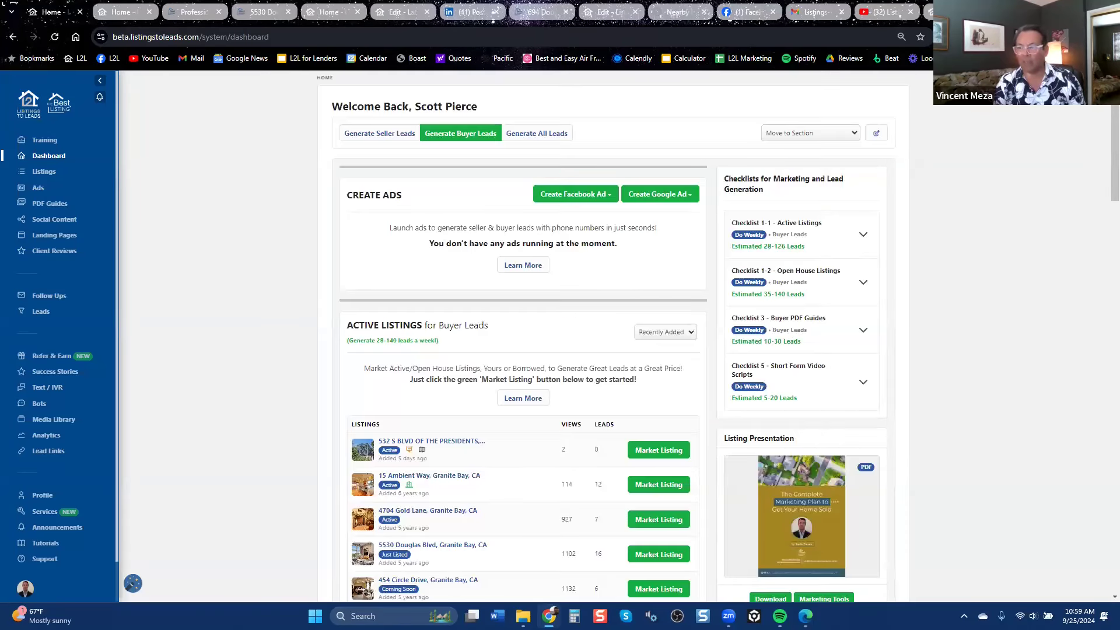
scroll(1101, 197, down, 4)
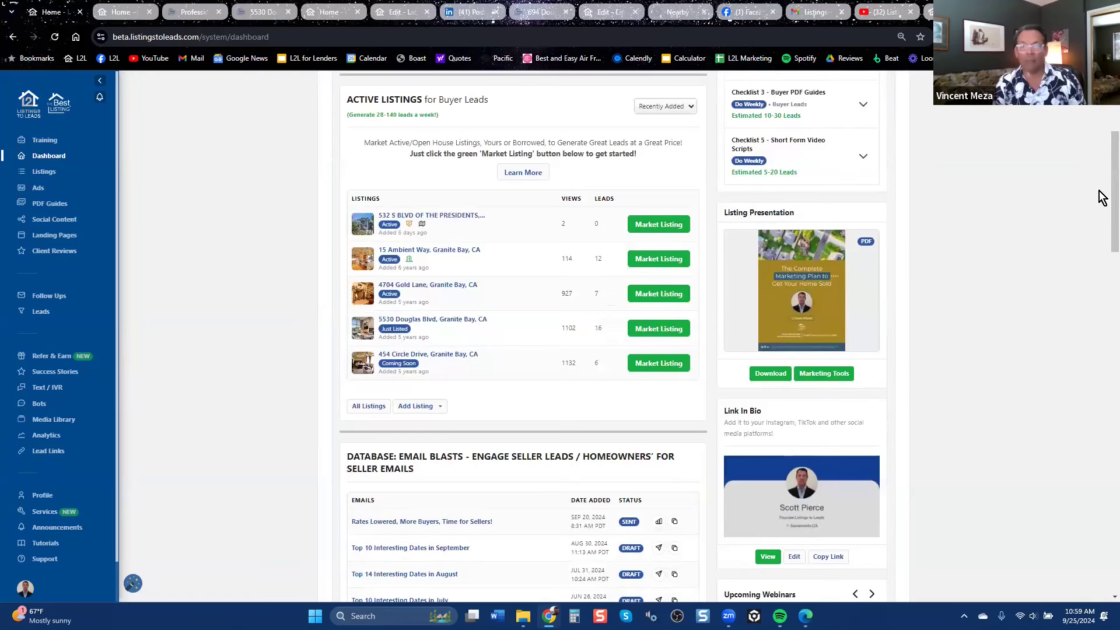
Step: Open the dashboard's listing presentation, download the Property Marketing Plan PDF and preview its cover
click(778, 374)
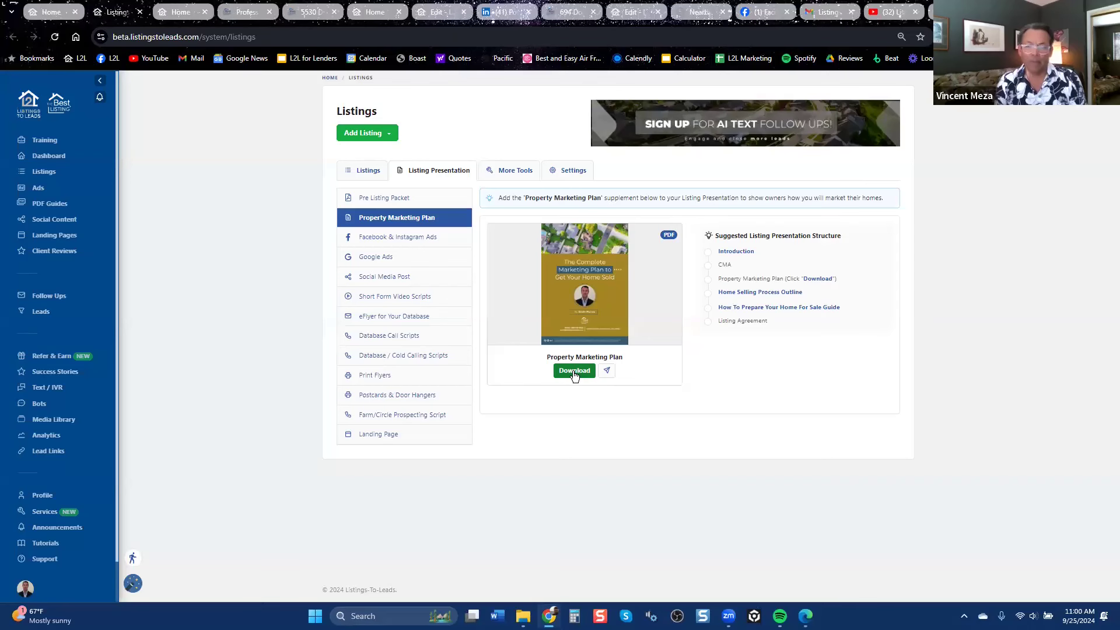
click(575, 373)
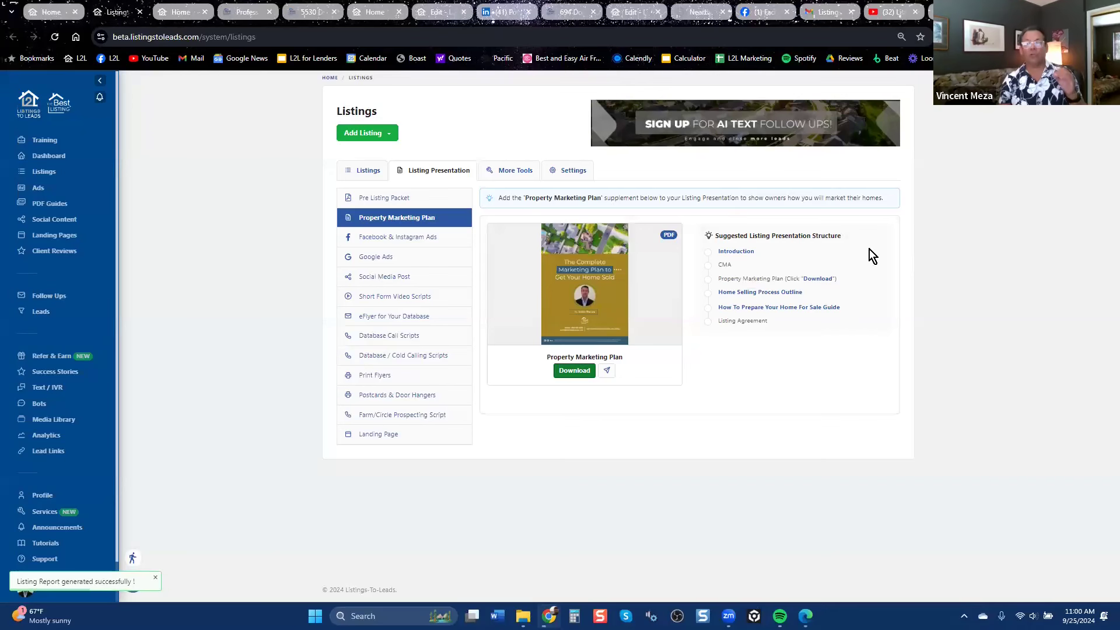
mouse_move(577, 321)
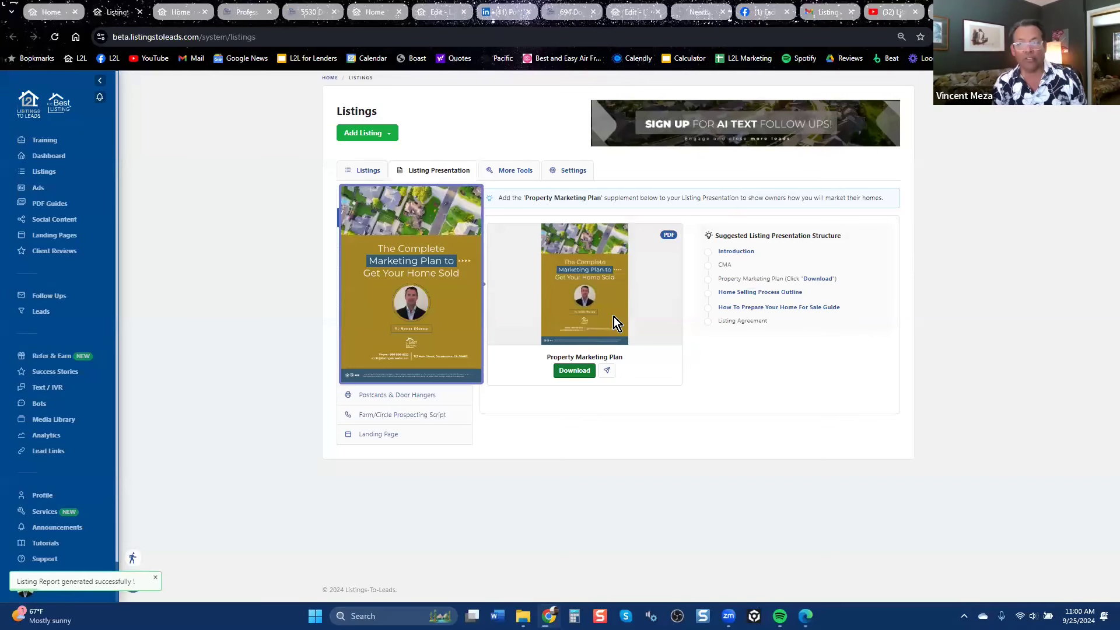